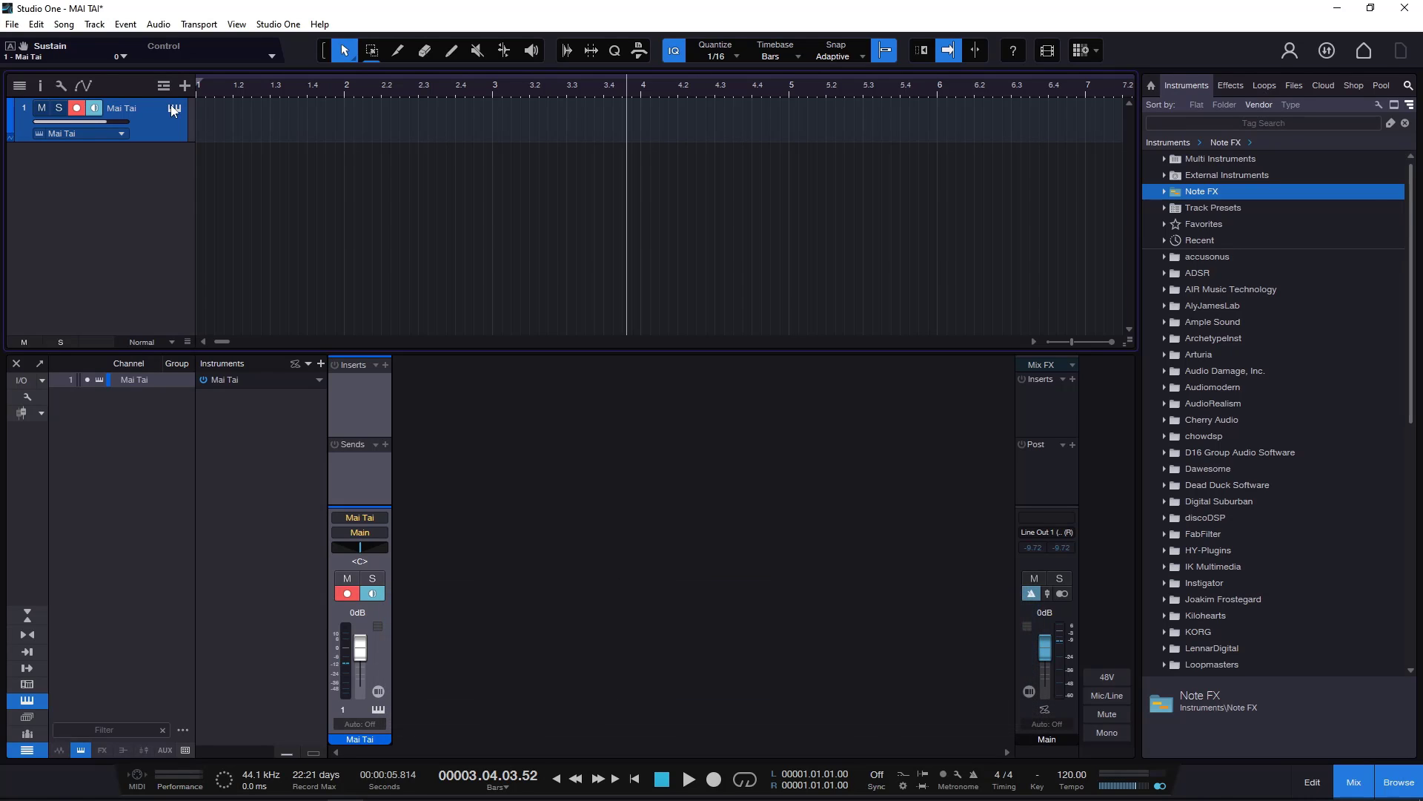
Open the Mai Tai instrument's editor, load the default preset and reduce its master volume to -2.5 dB.
left_click(173, 108)
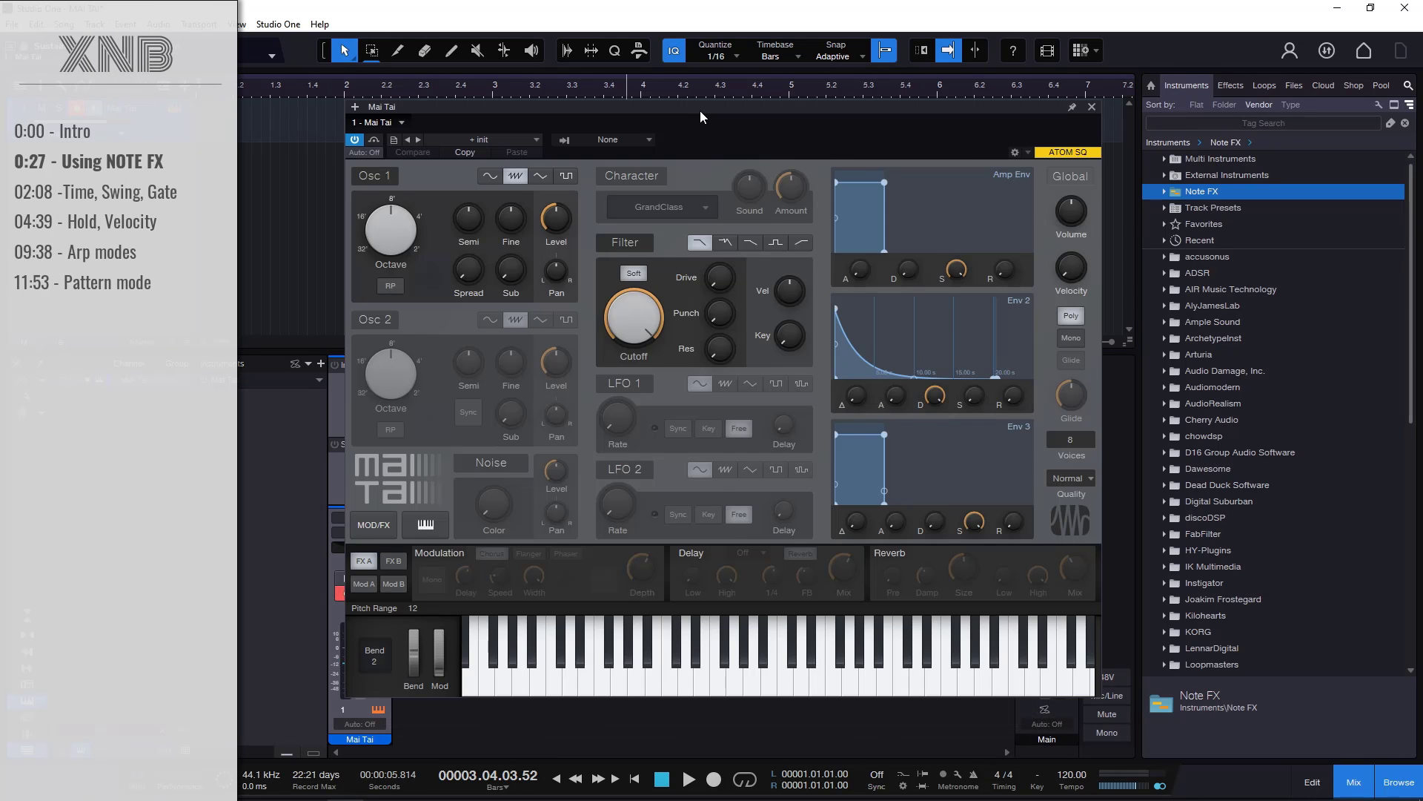
left_click_drag(700, 110, 671, 117)
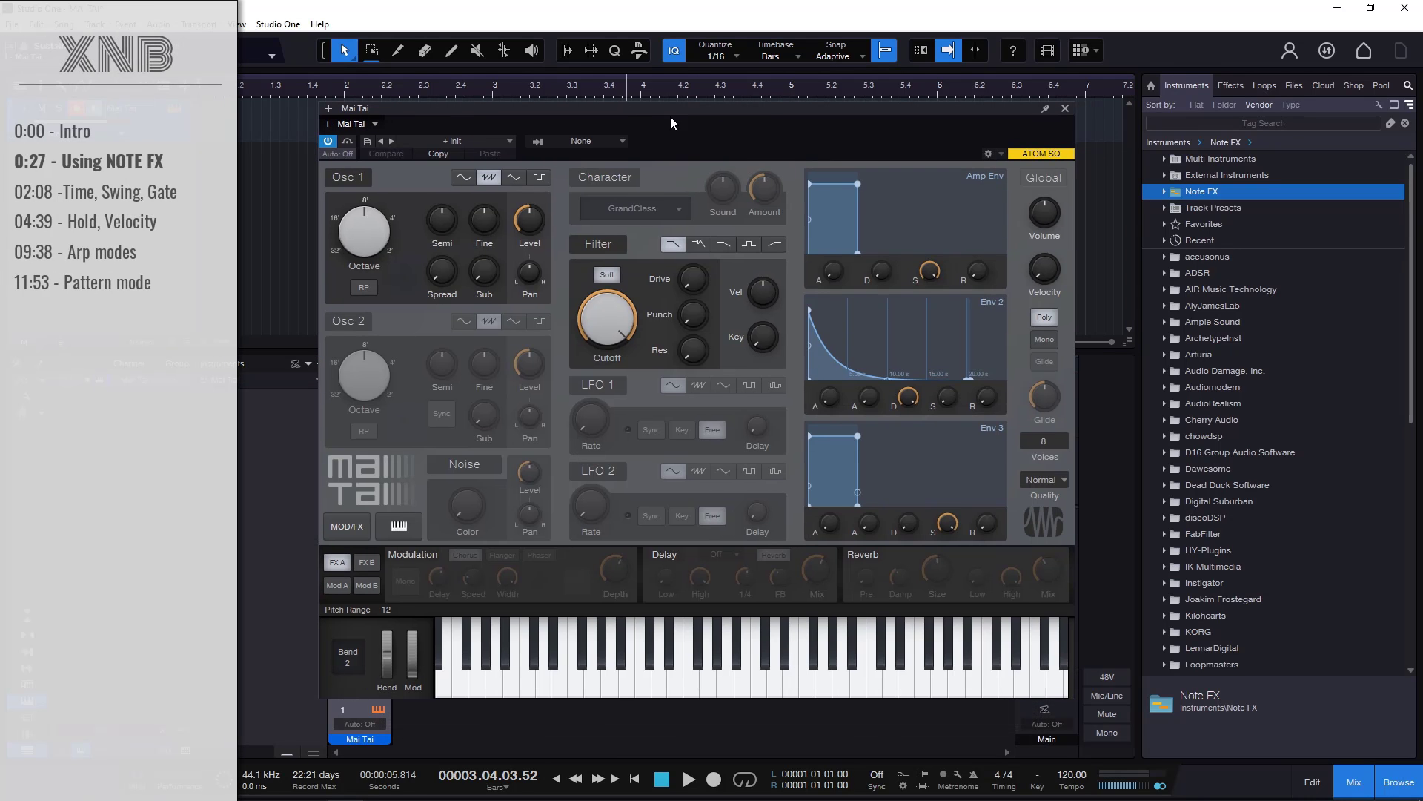
left_click(456, 142)
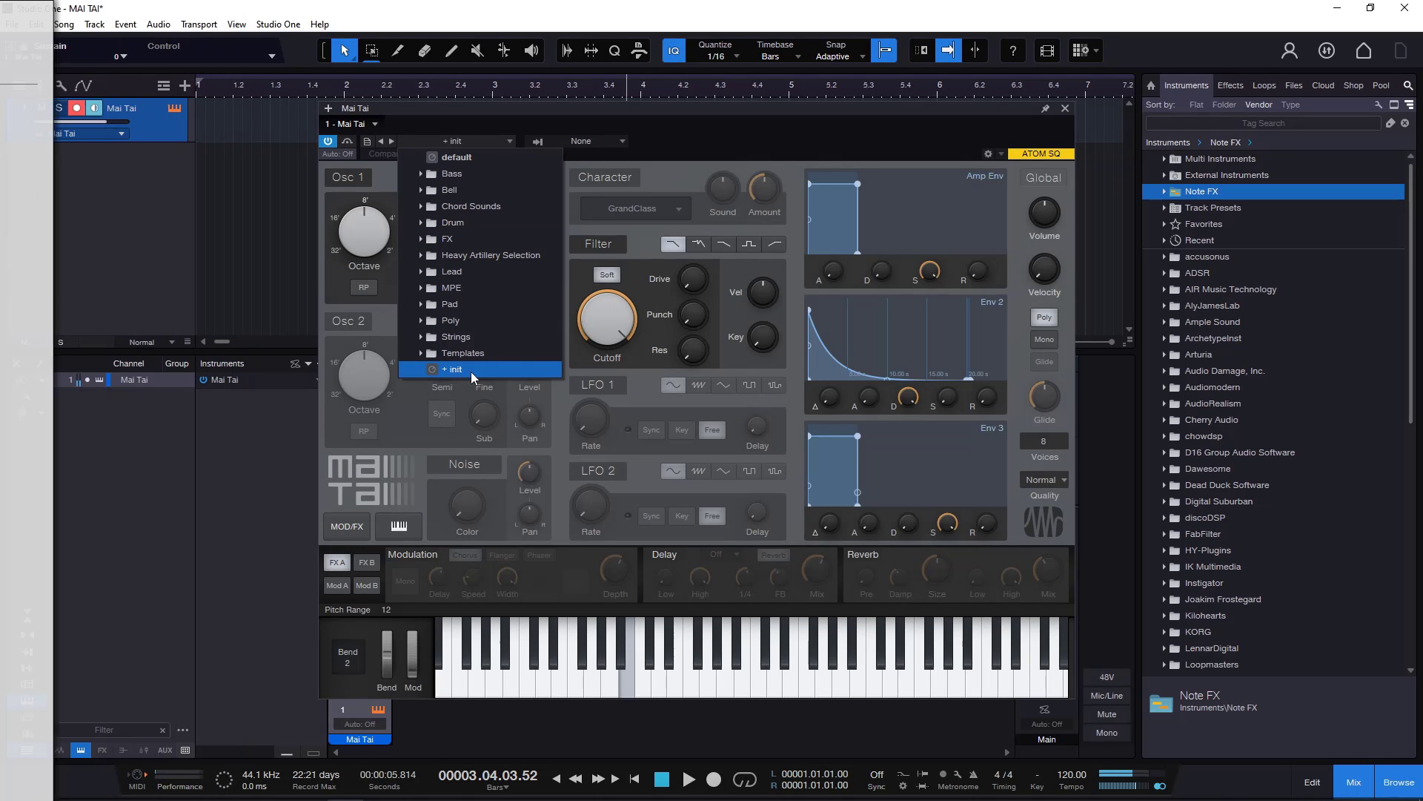
left_click(488, 159)
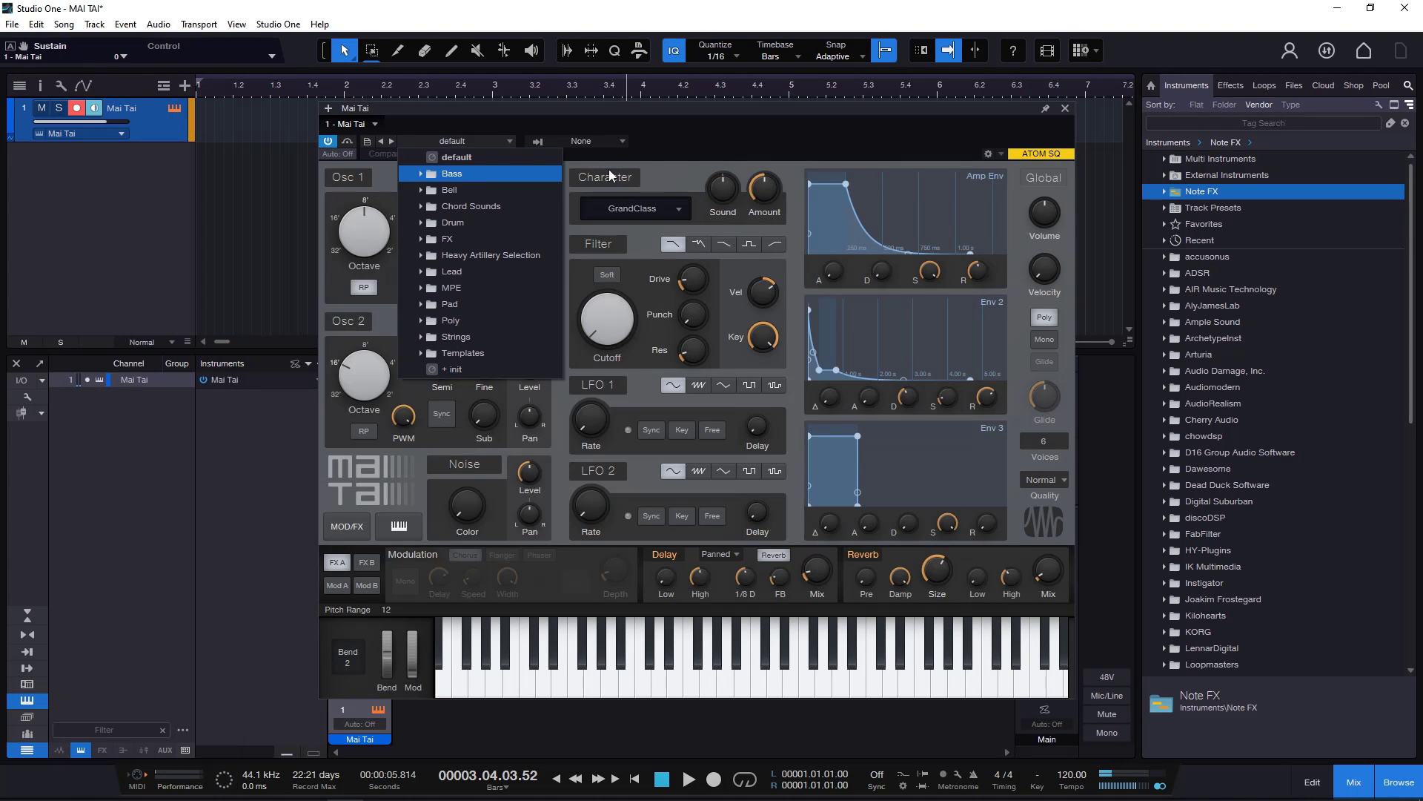
left_click(762, 135)
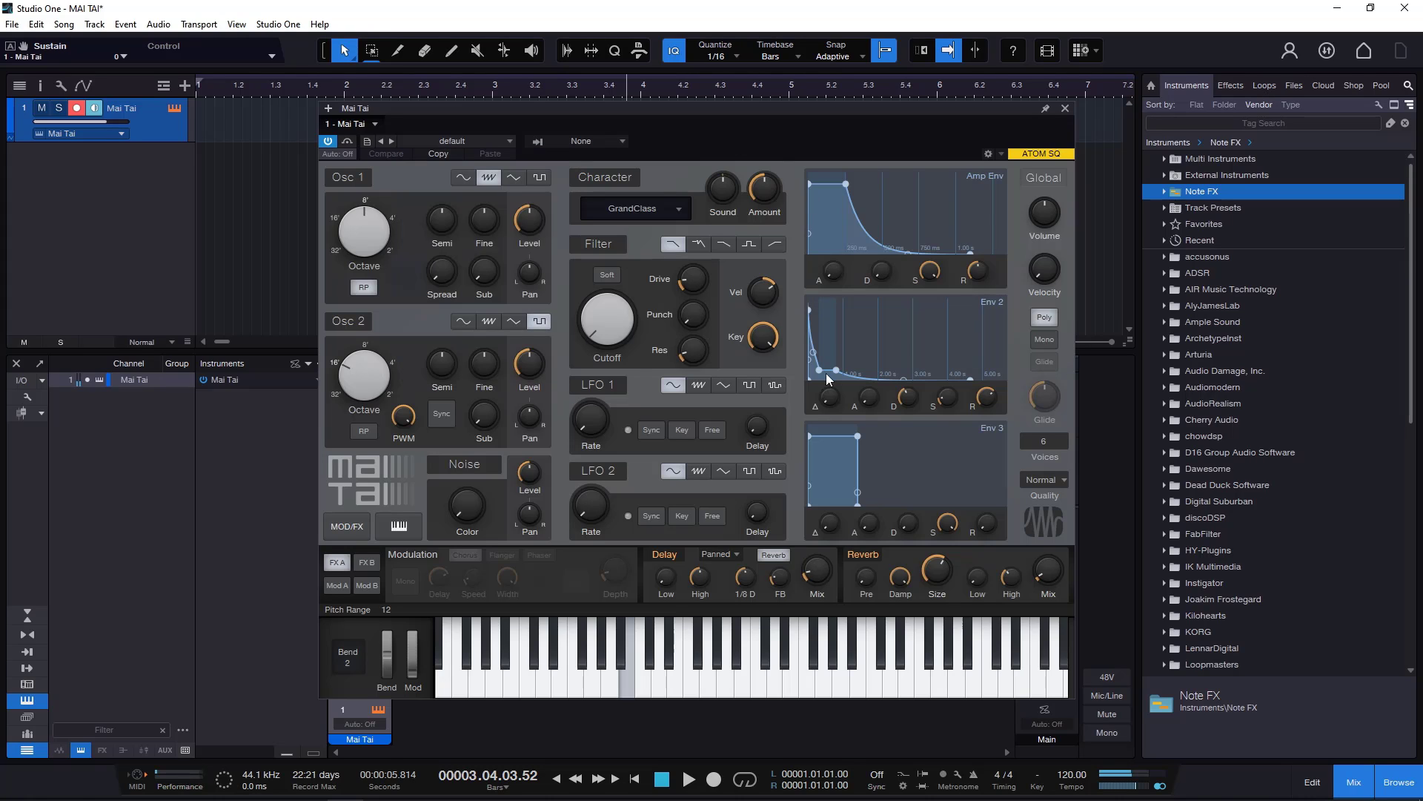
left_click_drag(1055, 224, 1049, 236)
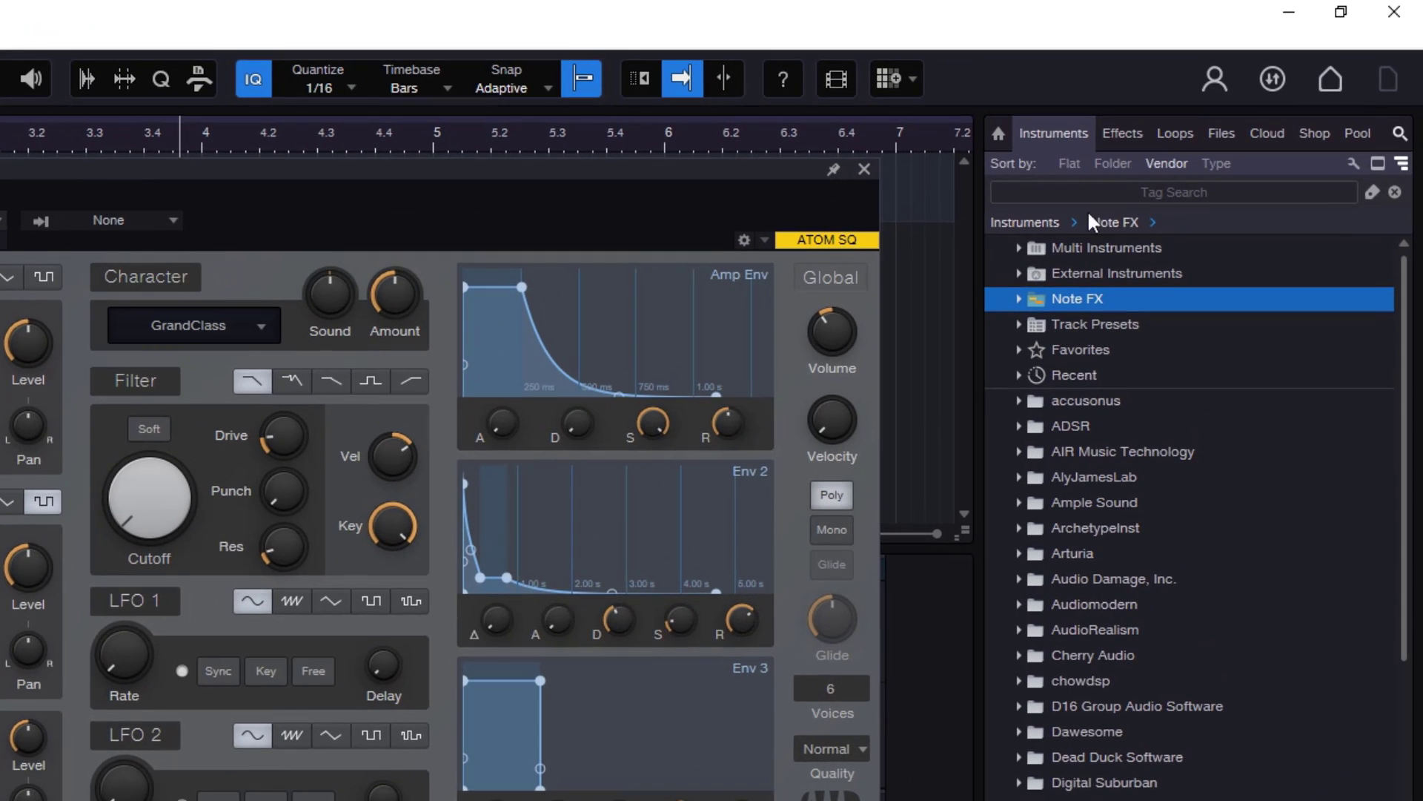
Insert the Arpeggiator from the Note FX folder onto the Mai Tai track.
left_click(1018, 298)
left_click(1033, 326)
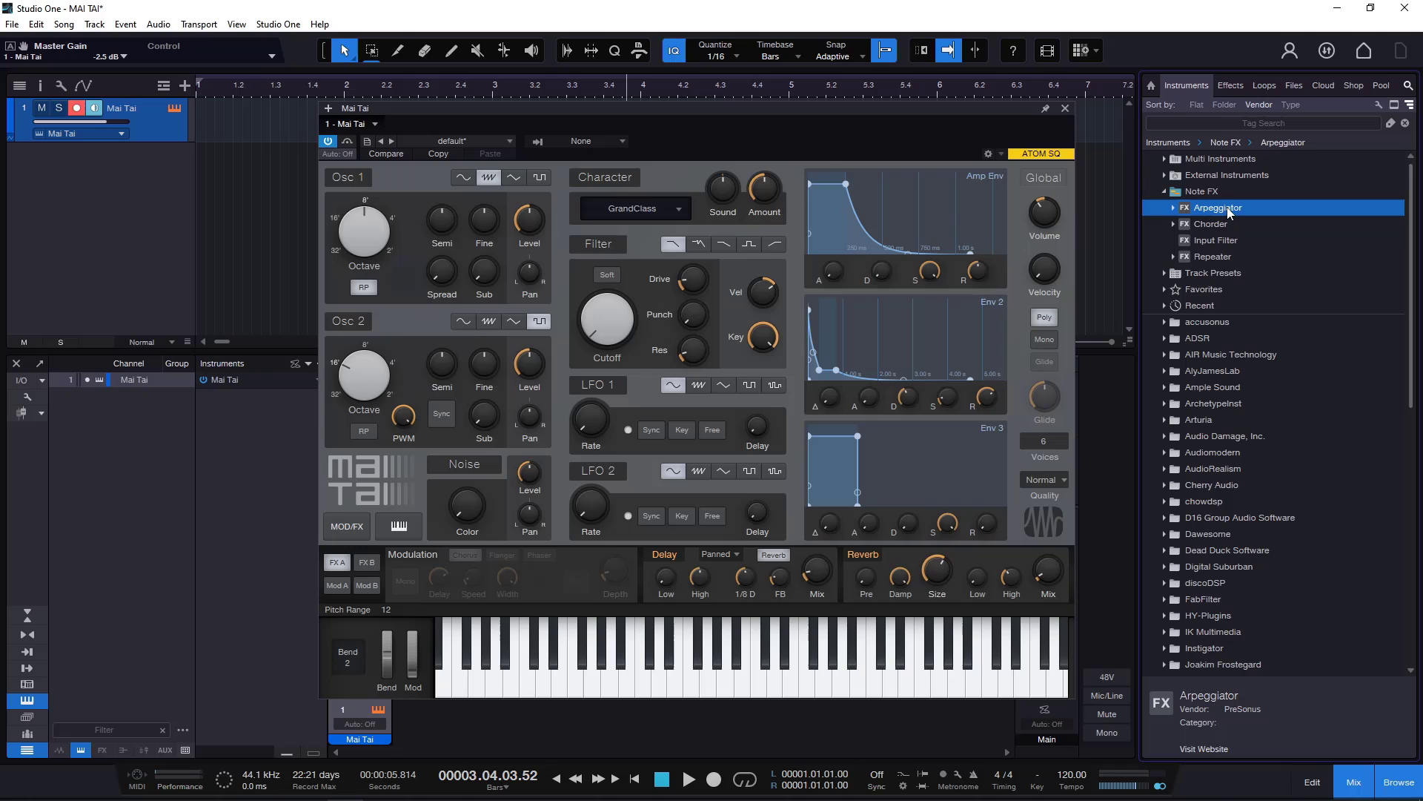
left_click_drag(1228, 211, 152, 123)
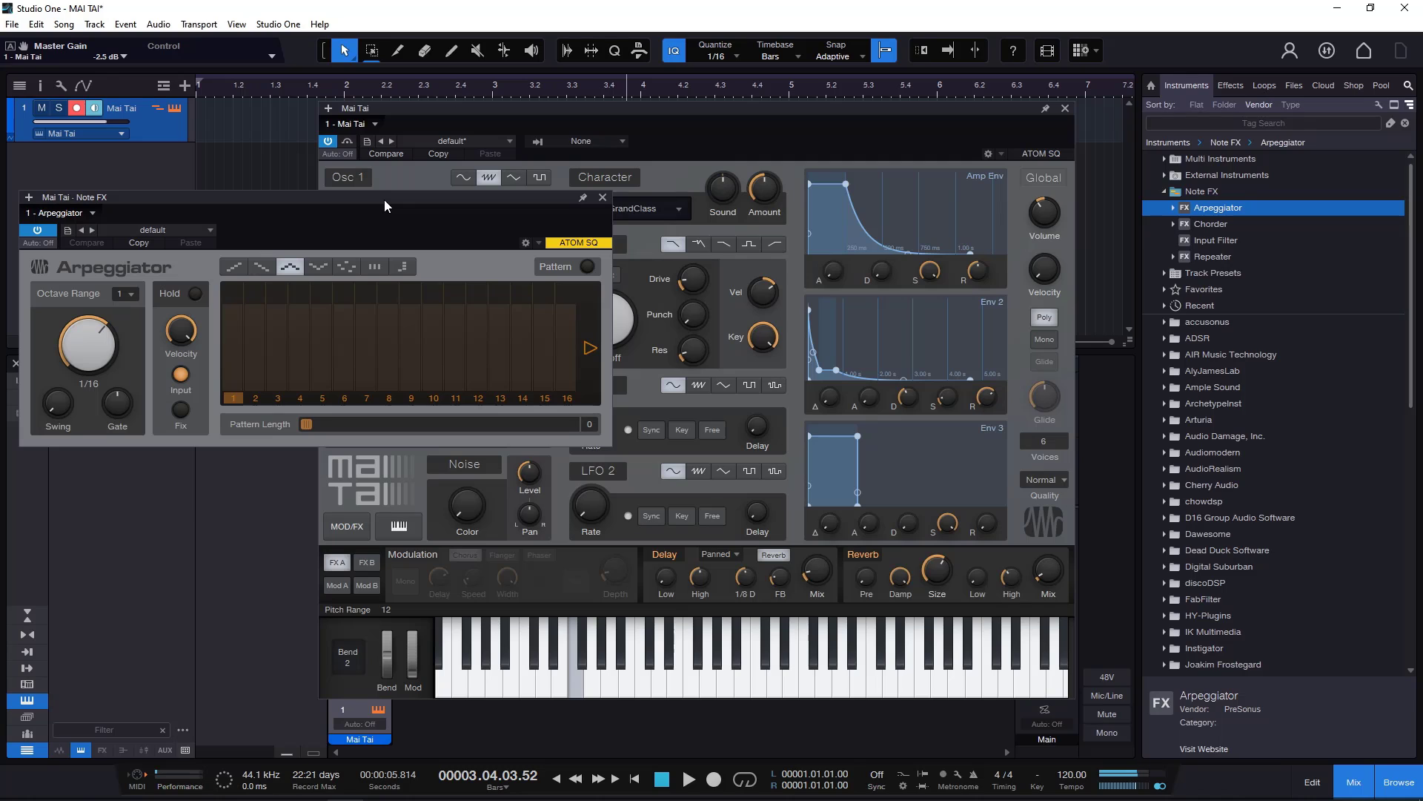
Close the Arpeggiator editor, move the Mai Tai editor aside and reopen the Arpeggiator editor from the track.
left_click_drag(385, 200, 601, 206)
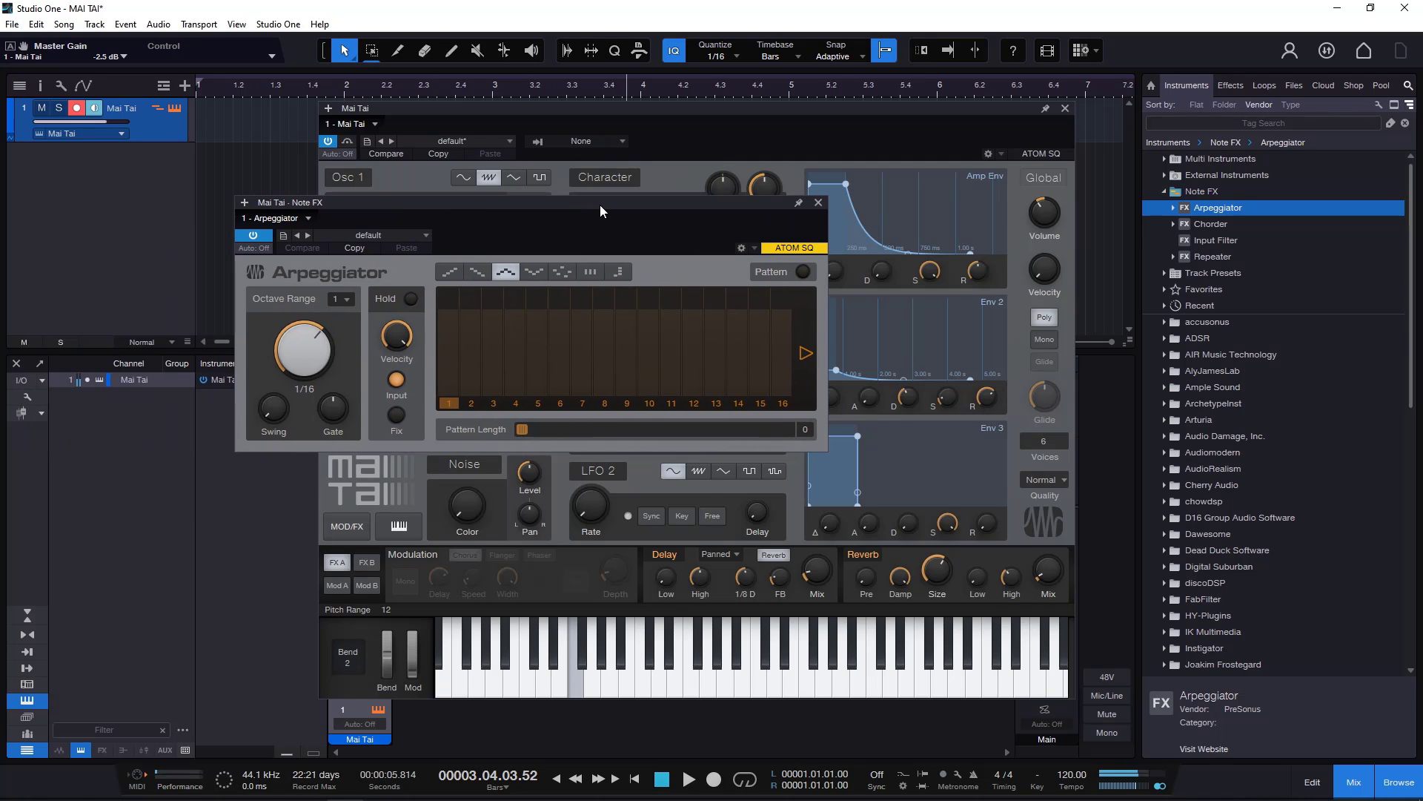
left_click(819, 202)
left_click_drag(897, 111, 1061, 123)
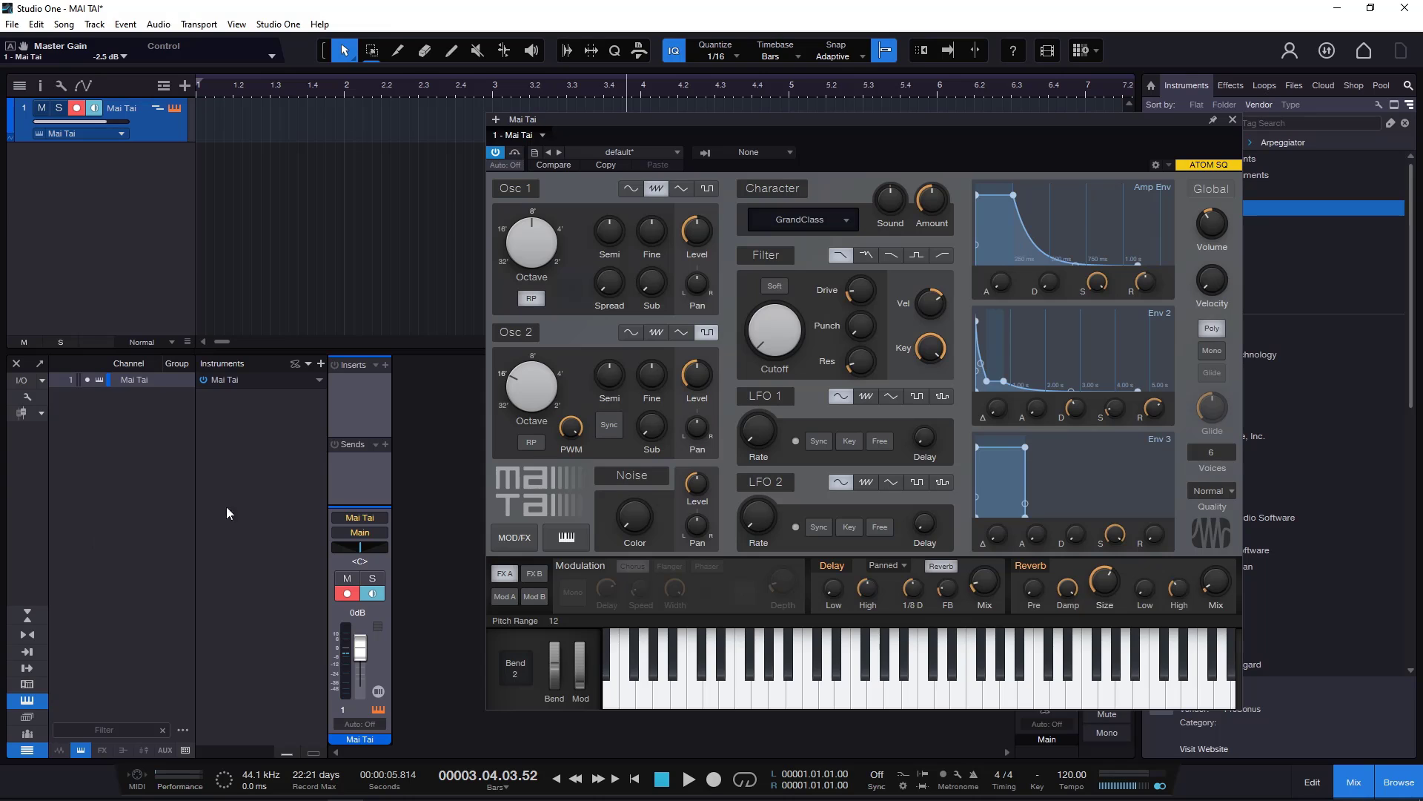
left_click(157, 107)
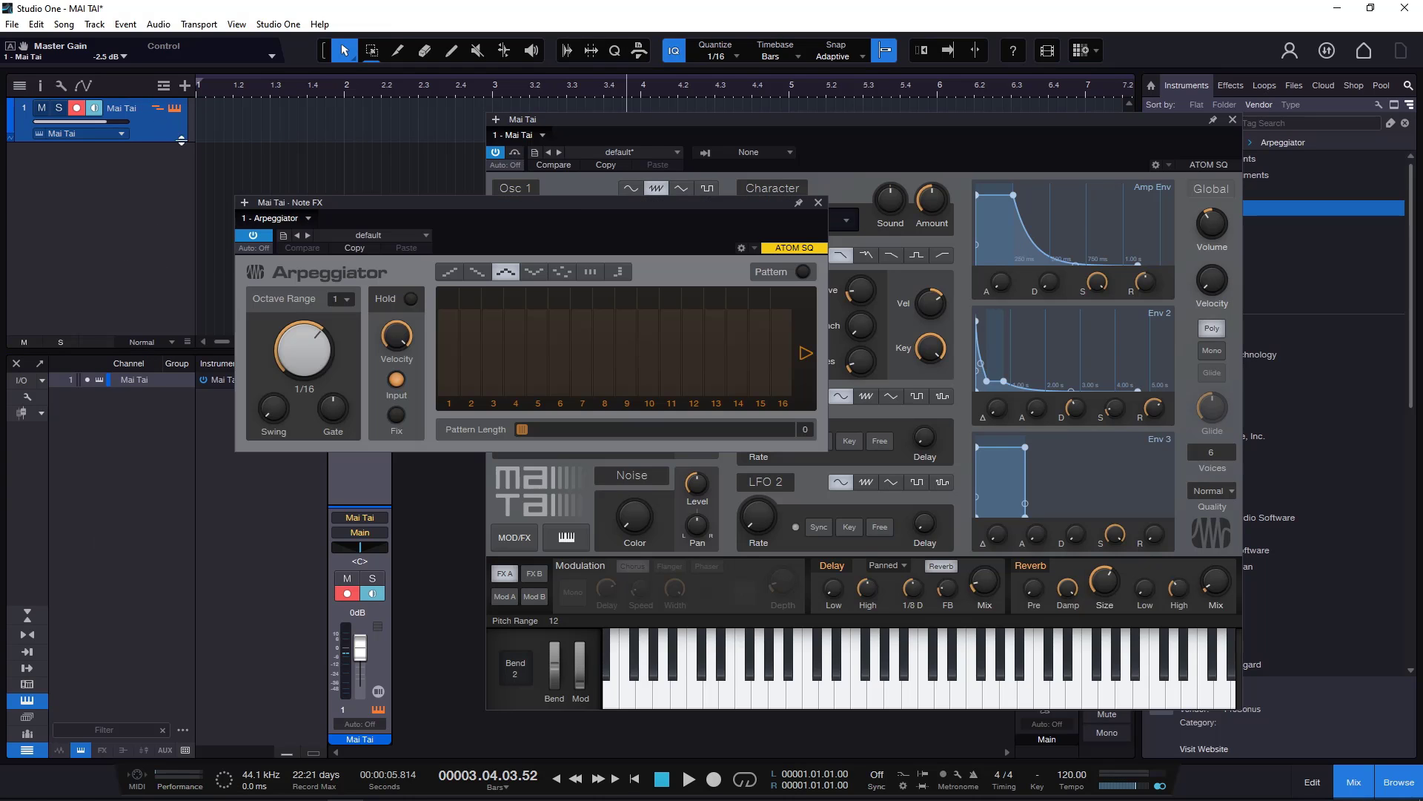
Reposition both editors, close the Mai Tai one and place the Arpeggiator editor over the middle of the arrangement.
left_click_drag(574, 208, 330, 146)
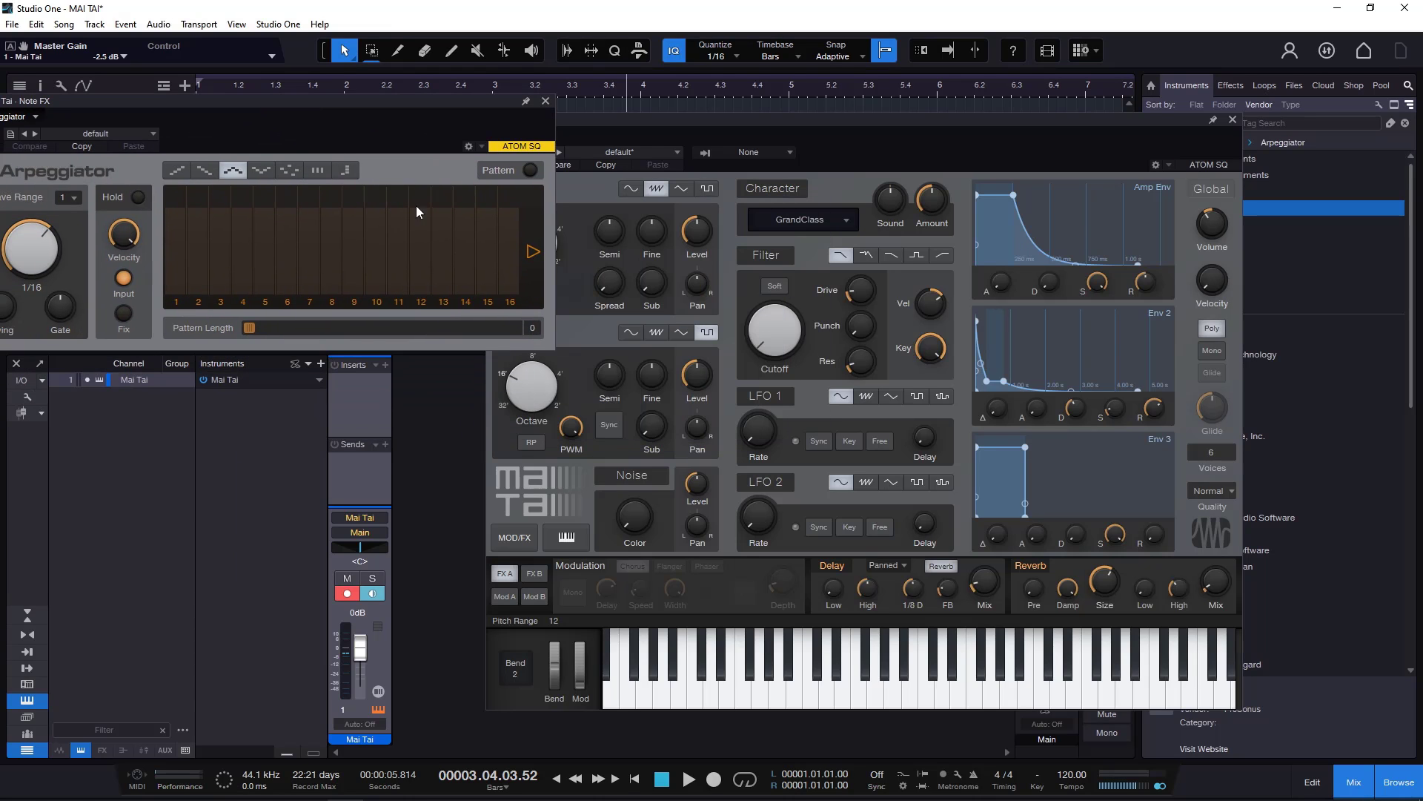
left_click_drag(683, 119, 785, 129)
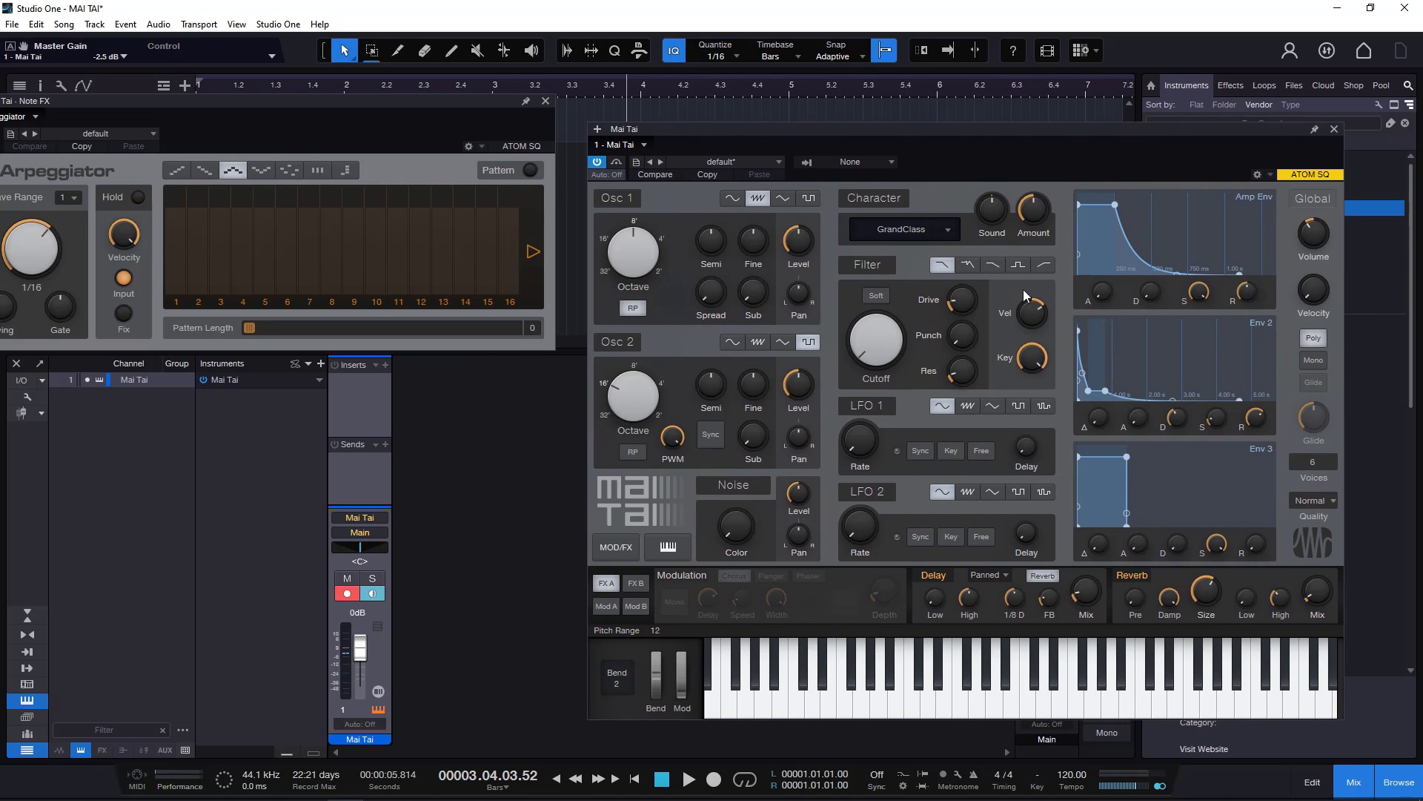
left_click_drag(1058, 131, 1044, 121)
key("Escape")
left_click_drag(347, 109, 740, 118)
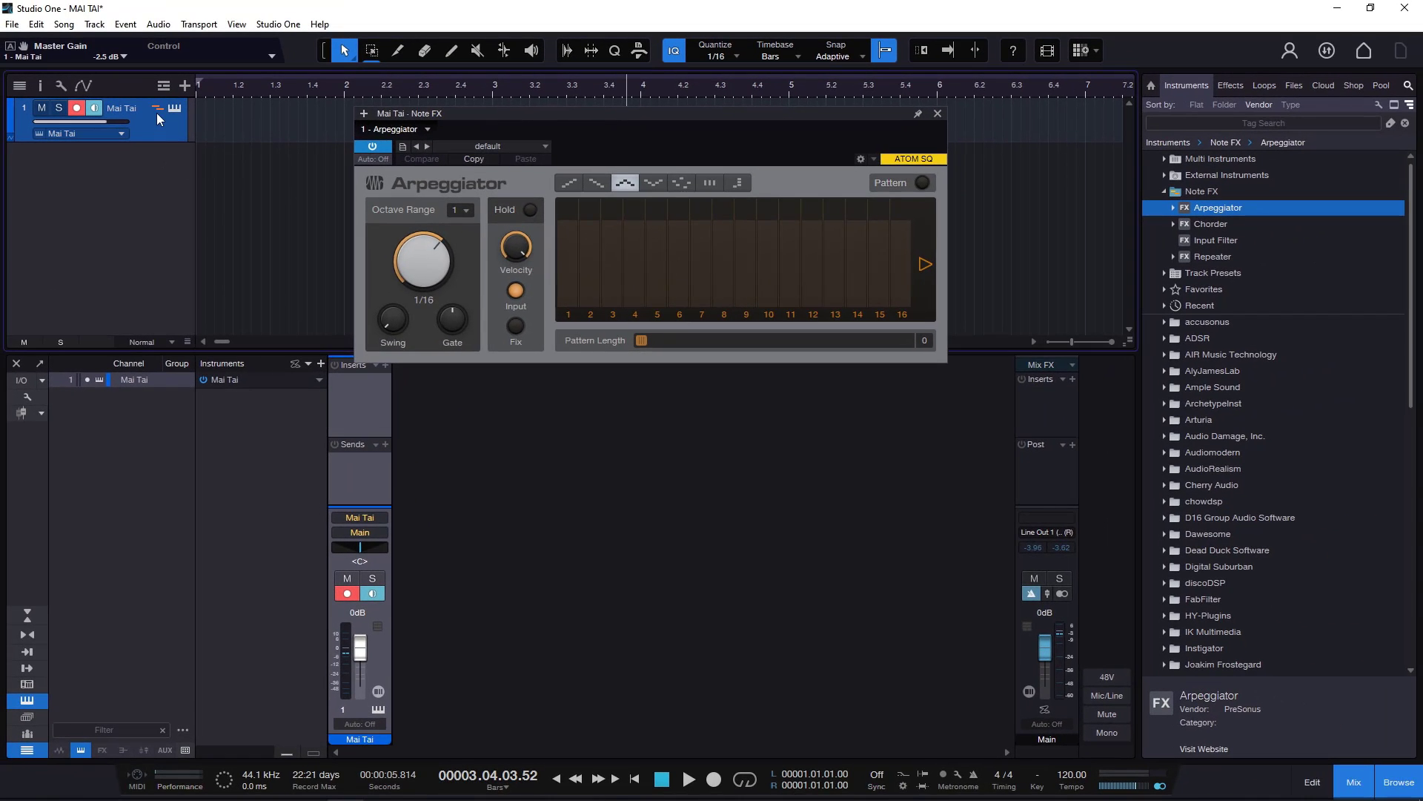
Close and reopen the Note FX editor from the Mai Tai track header, leaving it open.
left_click(157, 110)
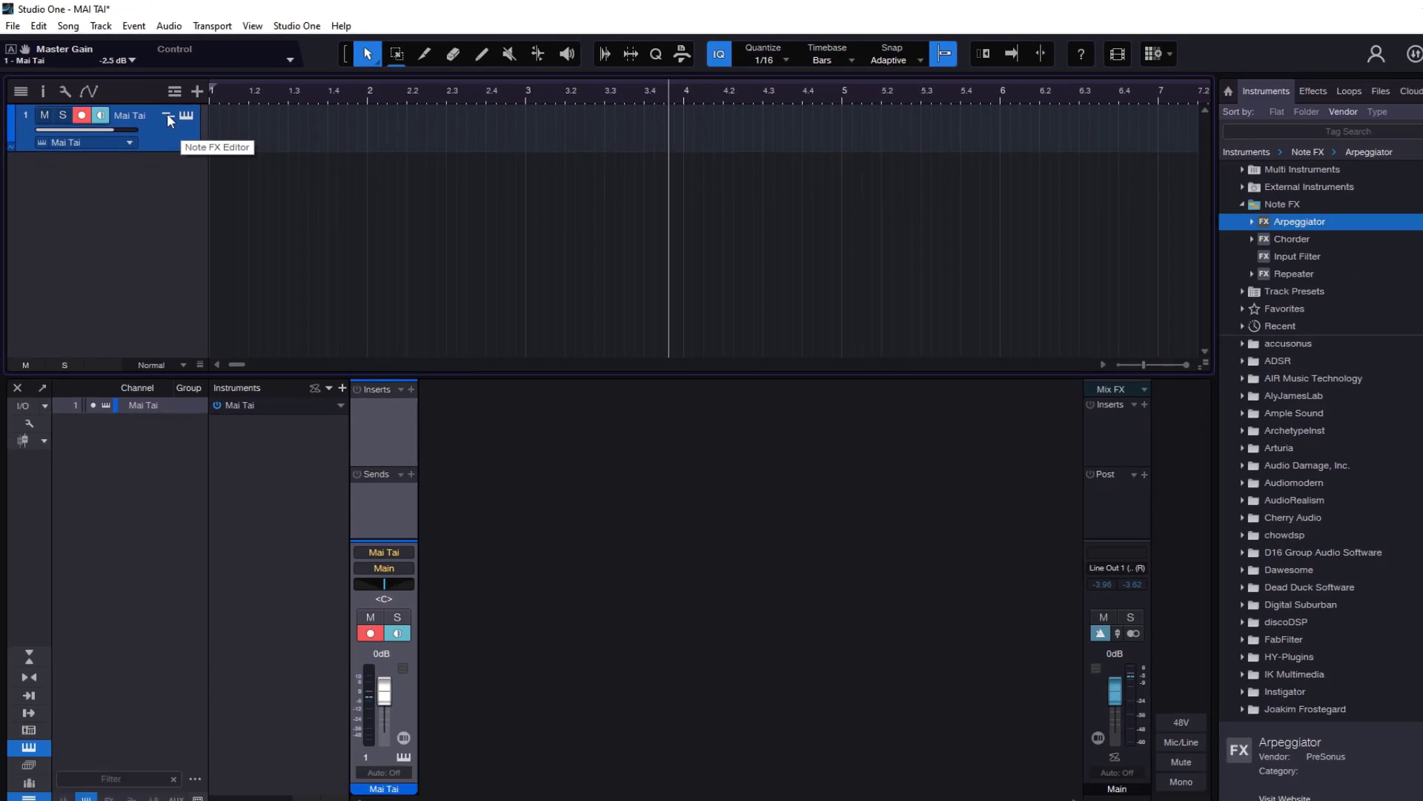
left_click(167, 115)
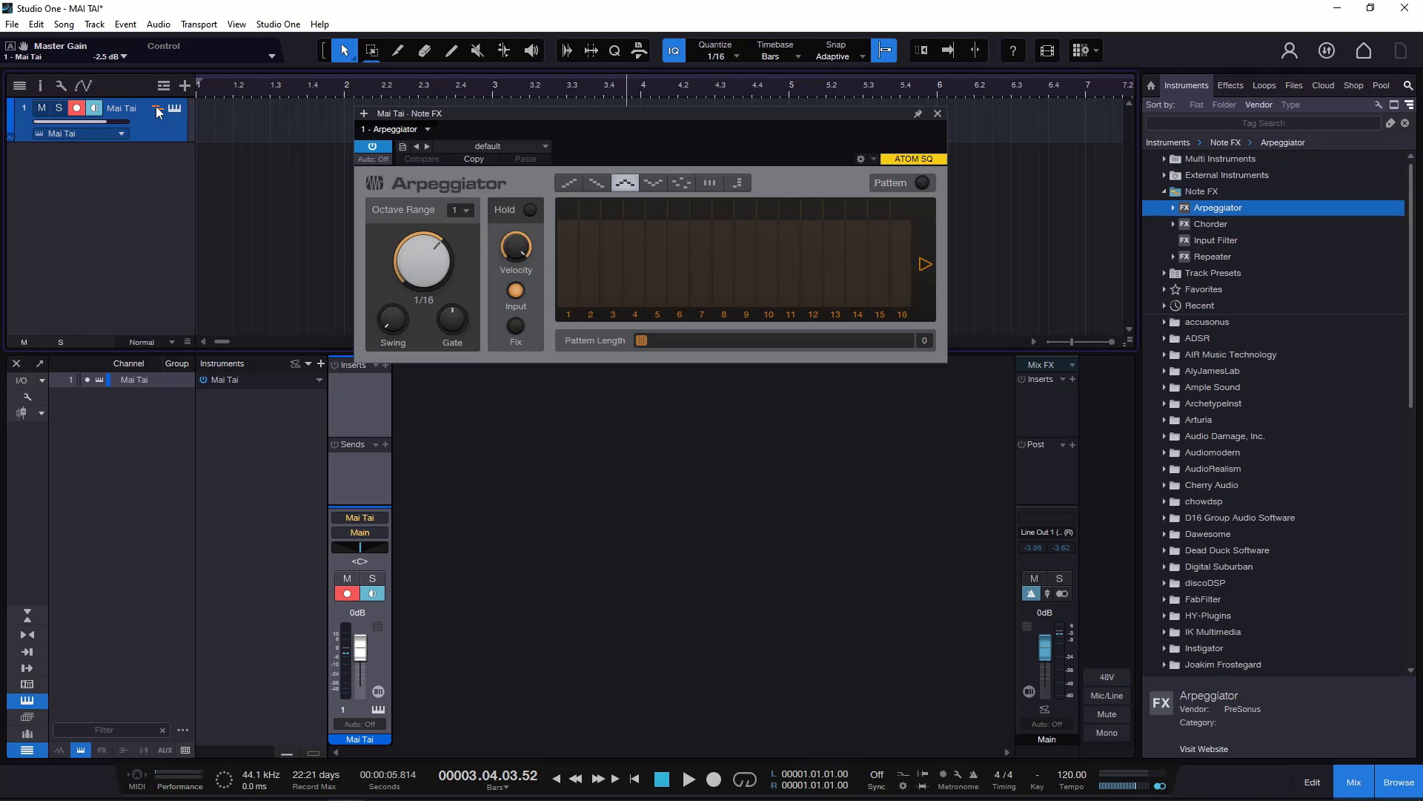
left_click(157, 109)
left_click(158, 110)
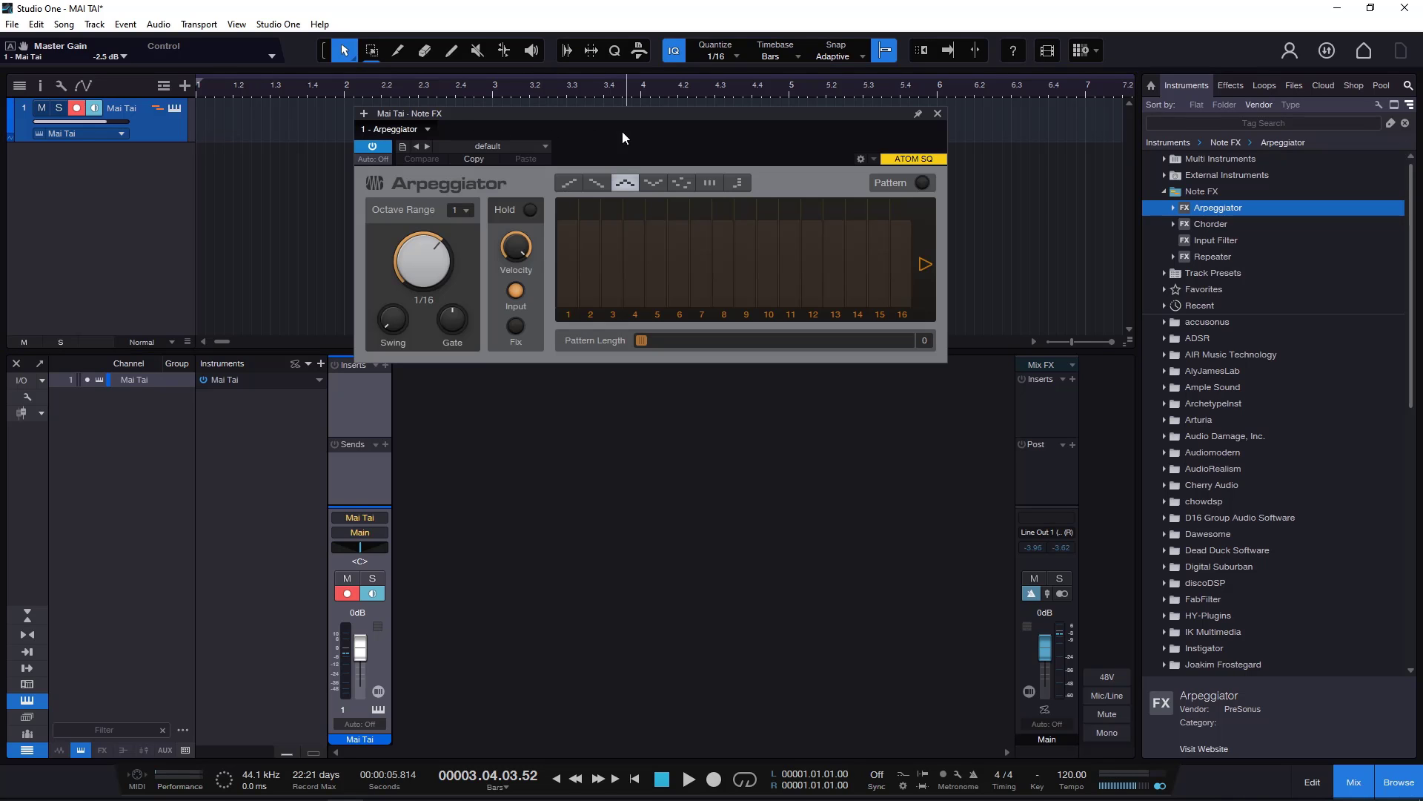
Show the Mai Tai track's inspector and remove the Arpeggiator from its Note FX.
left_click(40, 86)
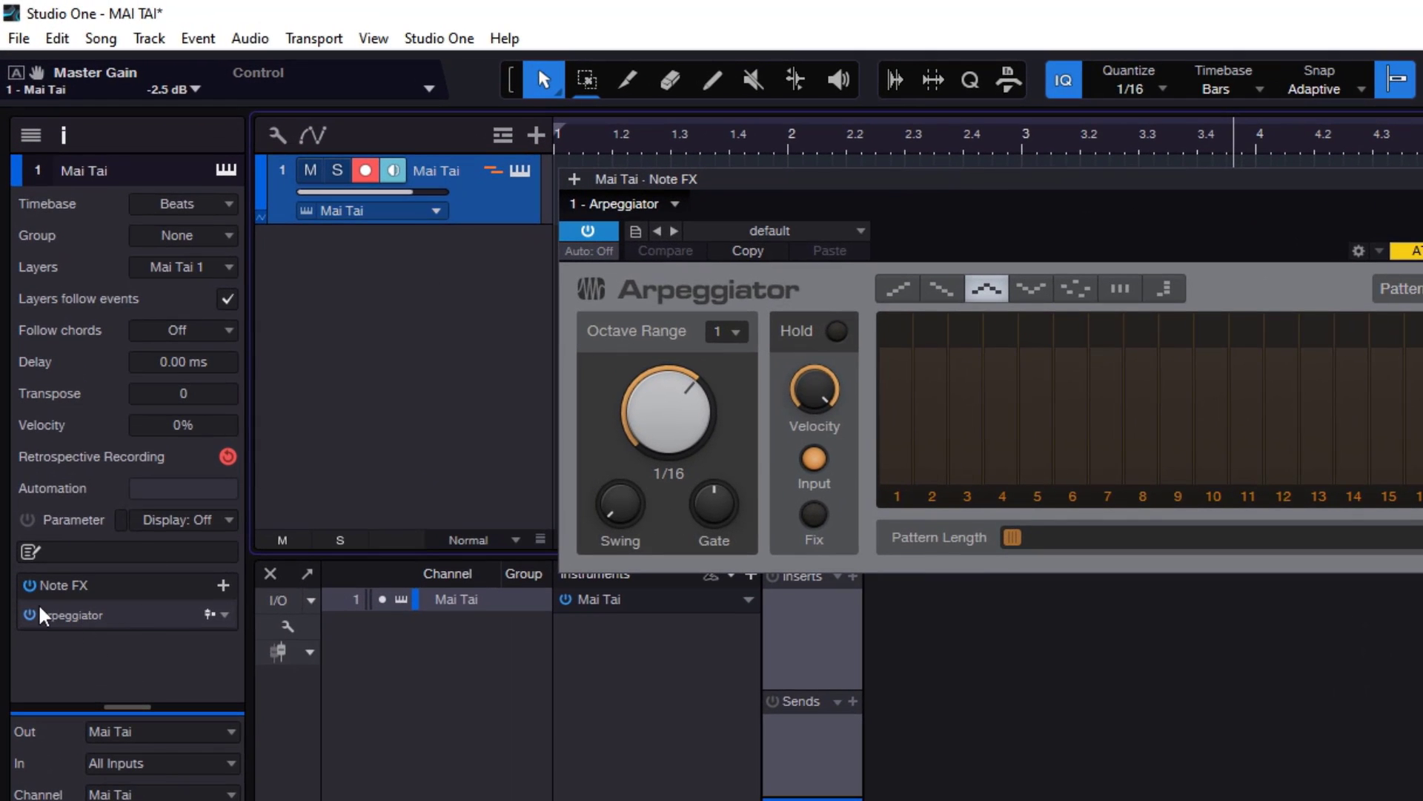
right_click(75, 625)
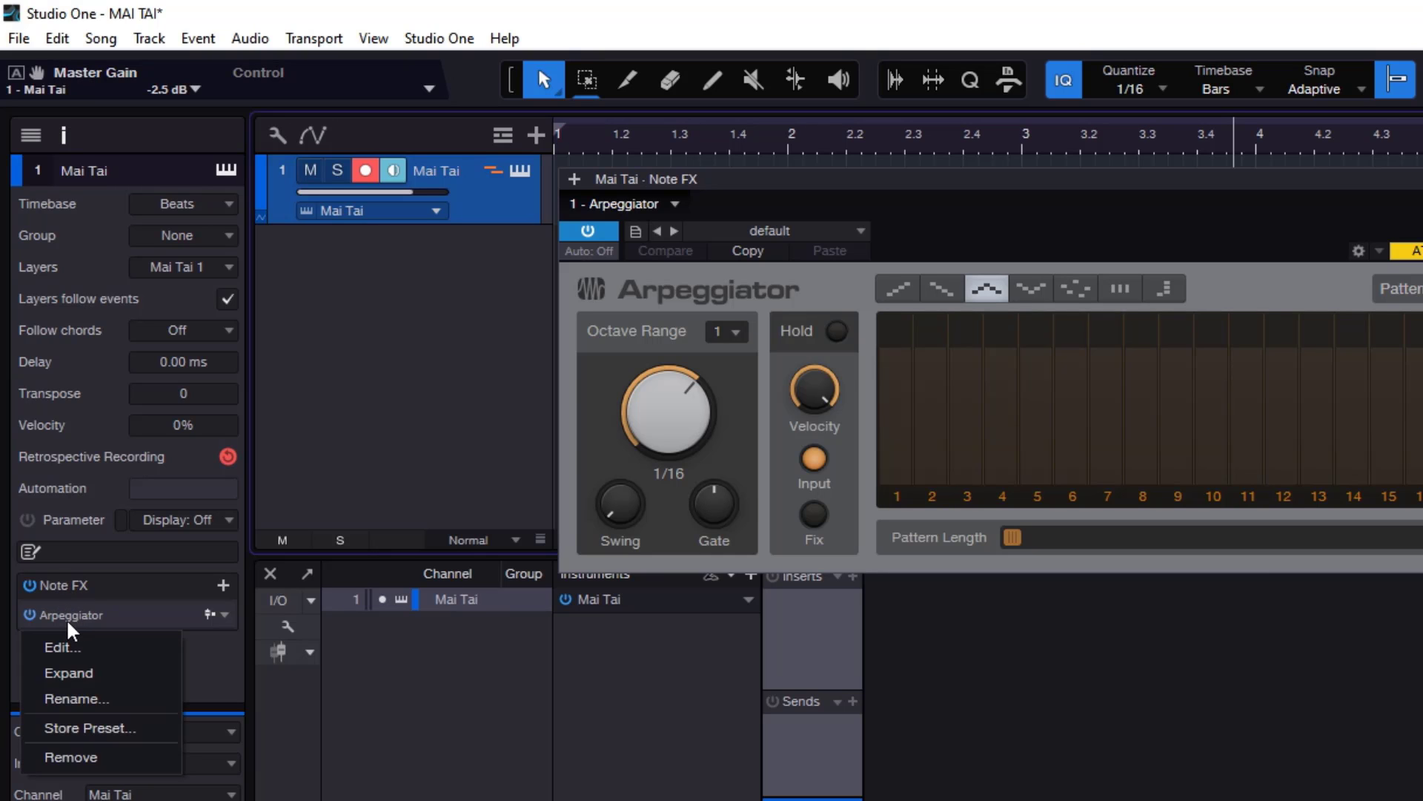
left_click(109, 754)
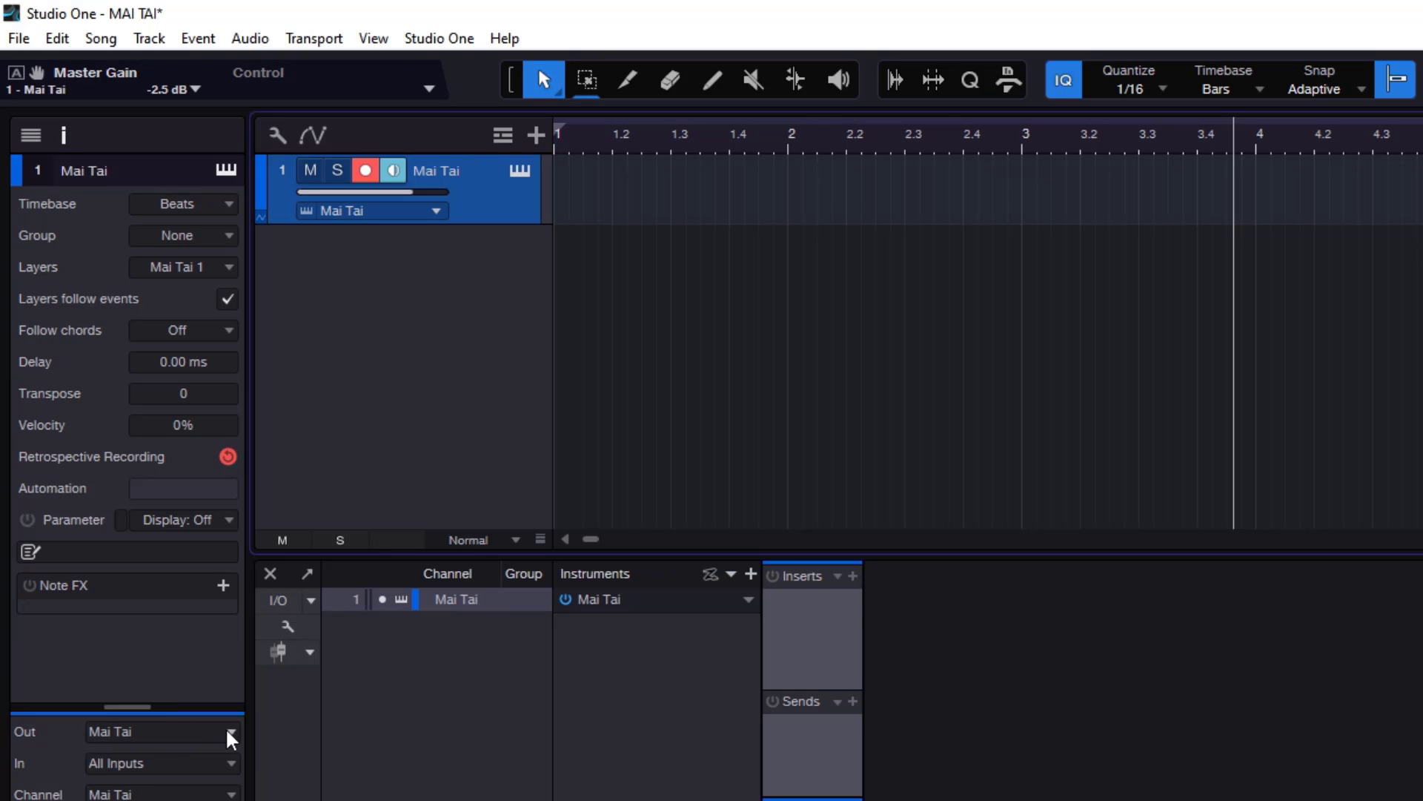
Add the Arpeggiator to the track's Note FX from the inspector, and bypass and reactivate it.
left_click(223, 586)
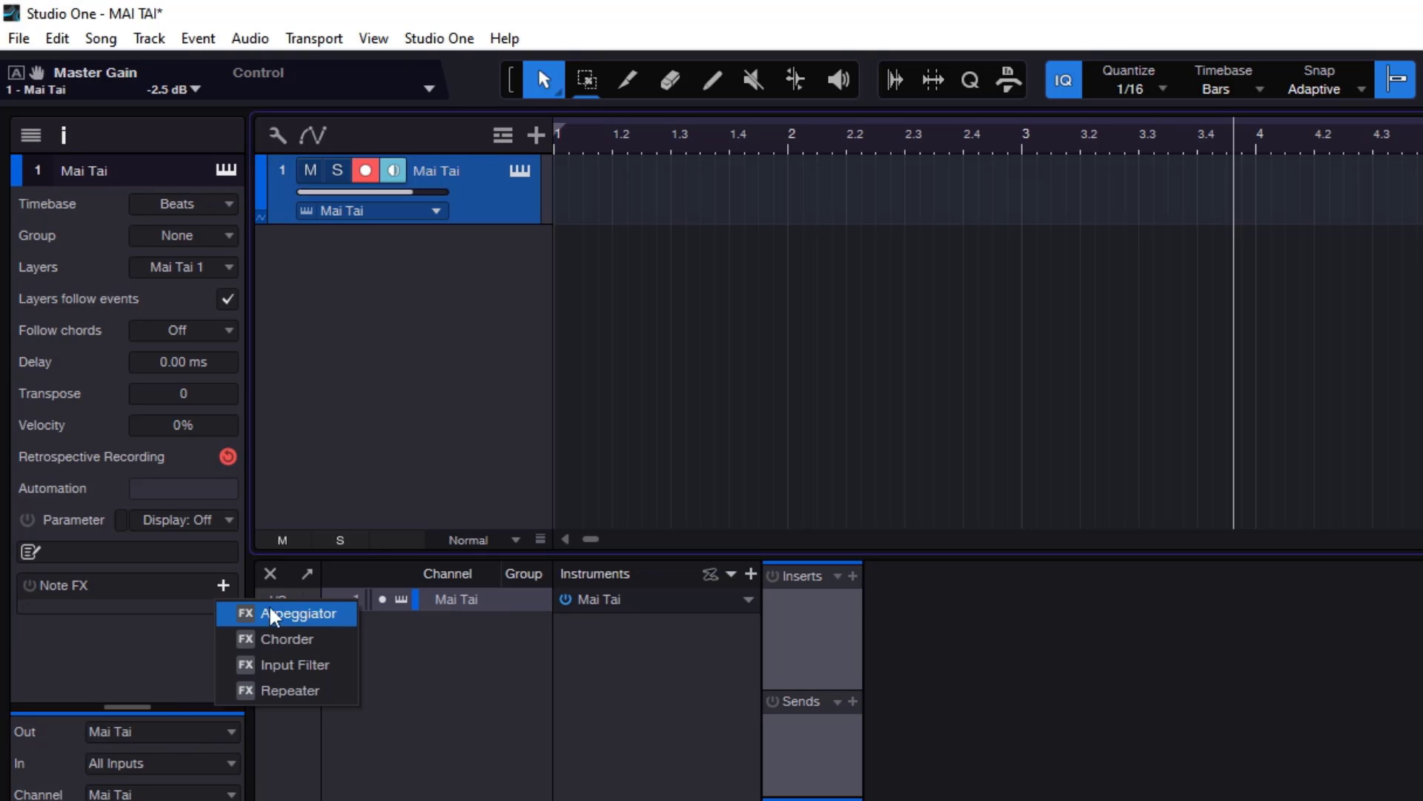
left_click(312, 617)
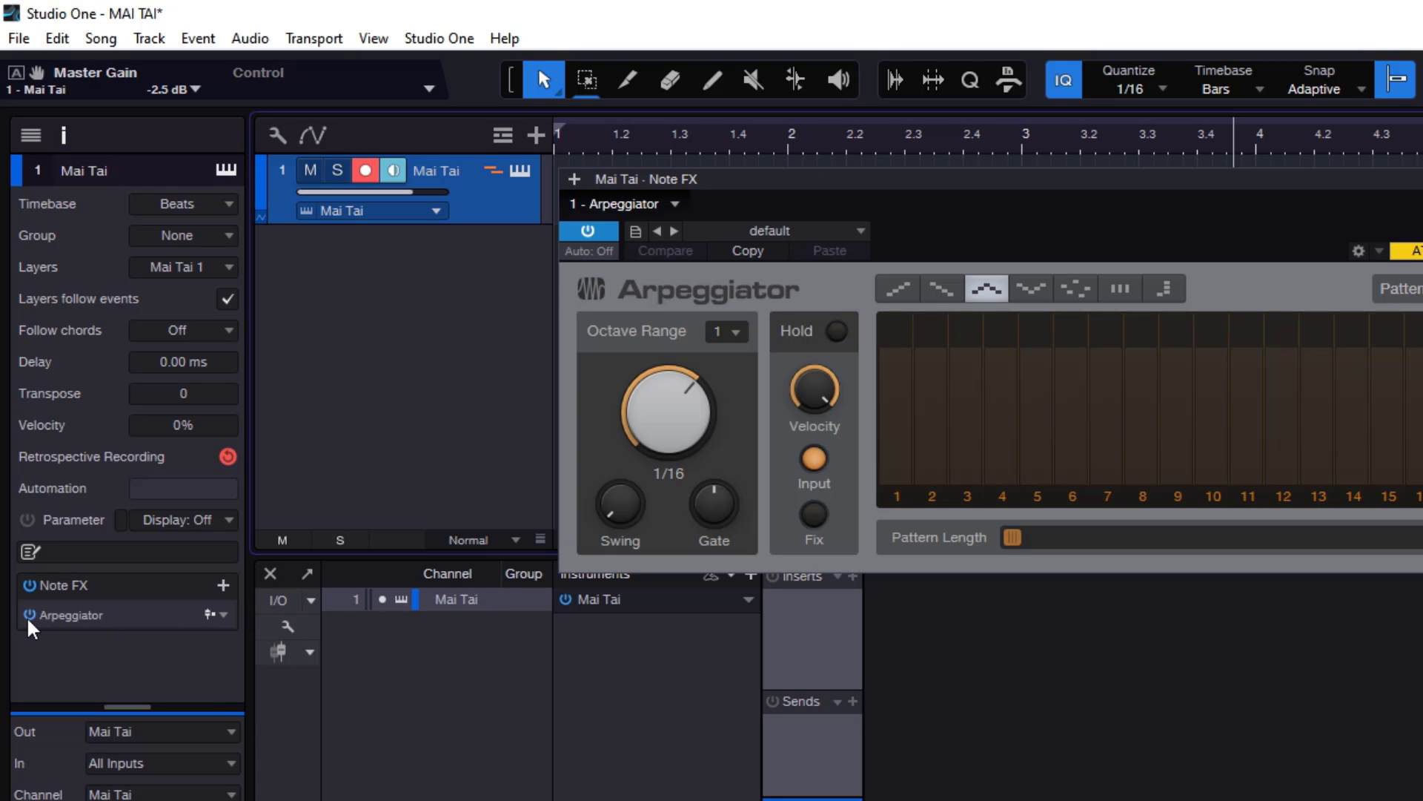
left_click(602, 234)
left_click(602, 234)
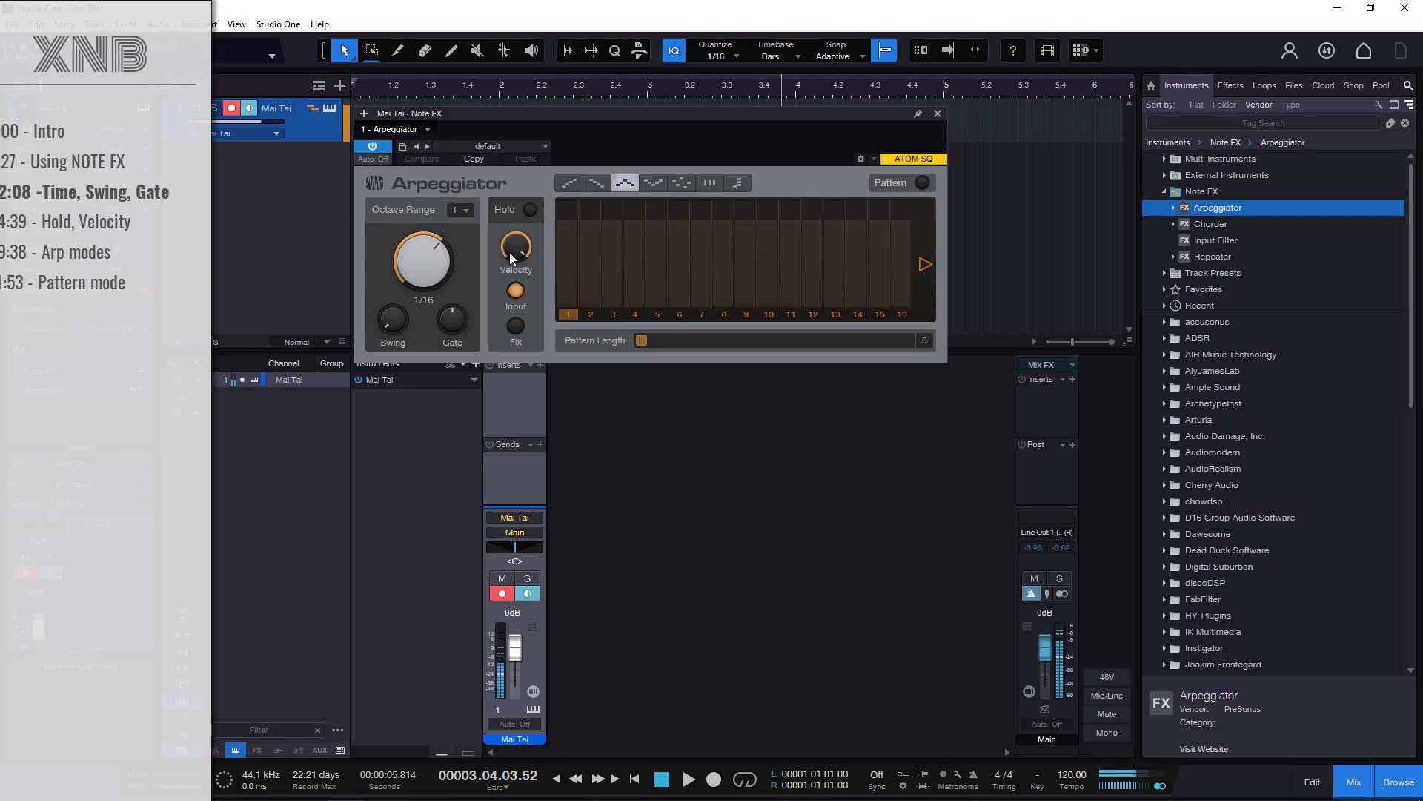
Open the Mai Tai editor beside the Arpeggiator and bring the Arpeggiator editor to the front.
mouse_move(528, 261)
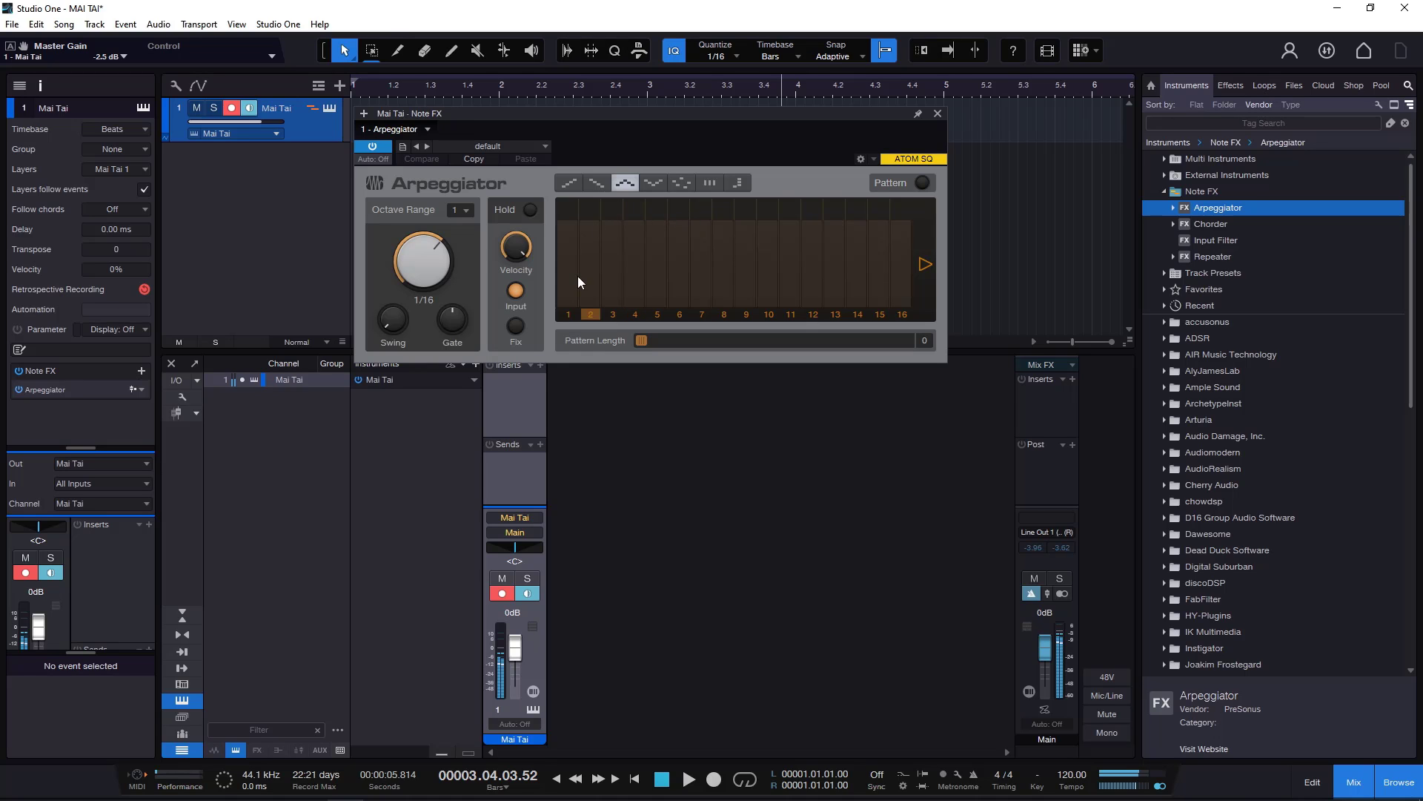
left_click(328, 111)
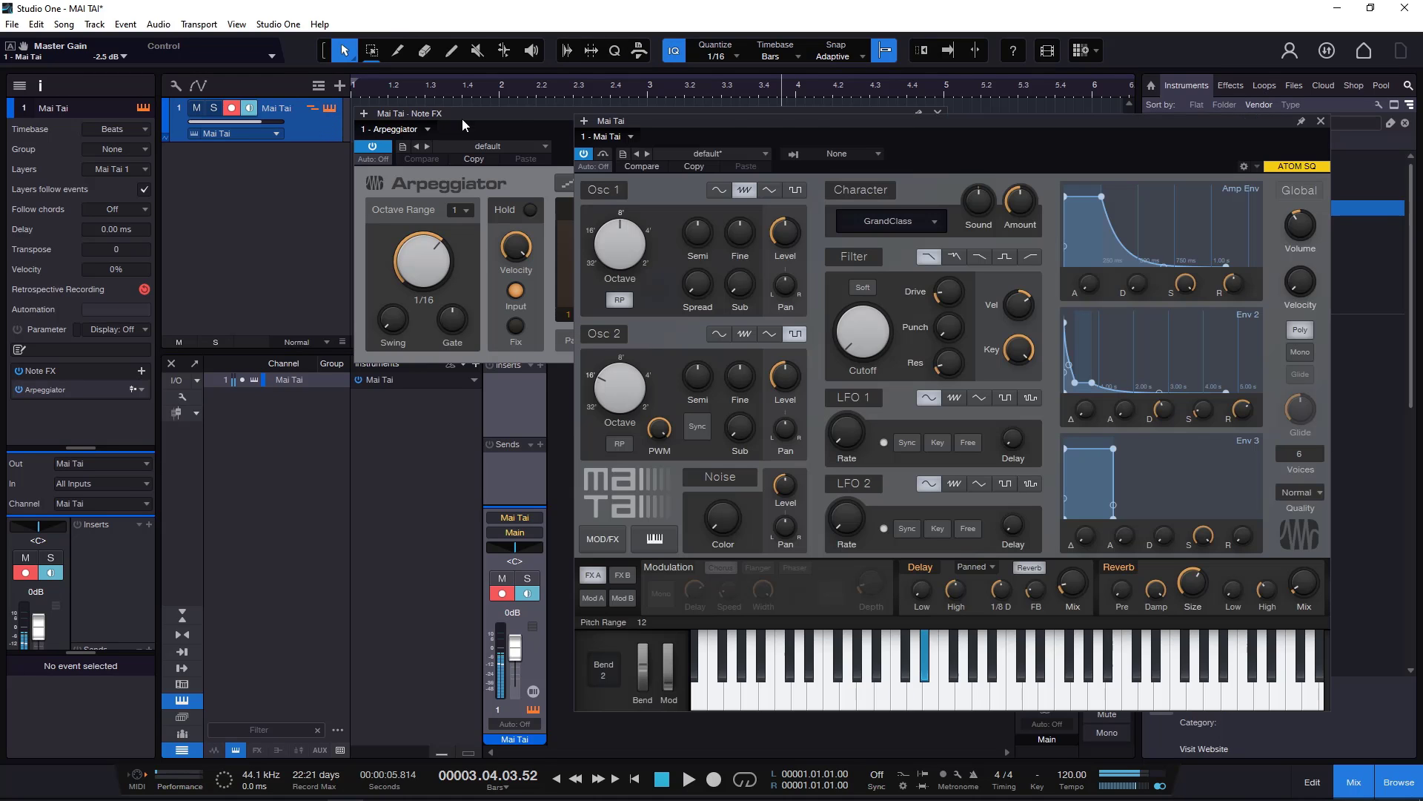
left_click(556, 129)
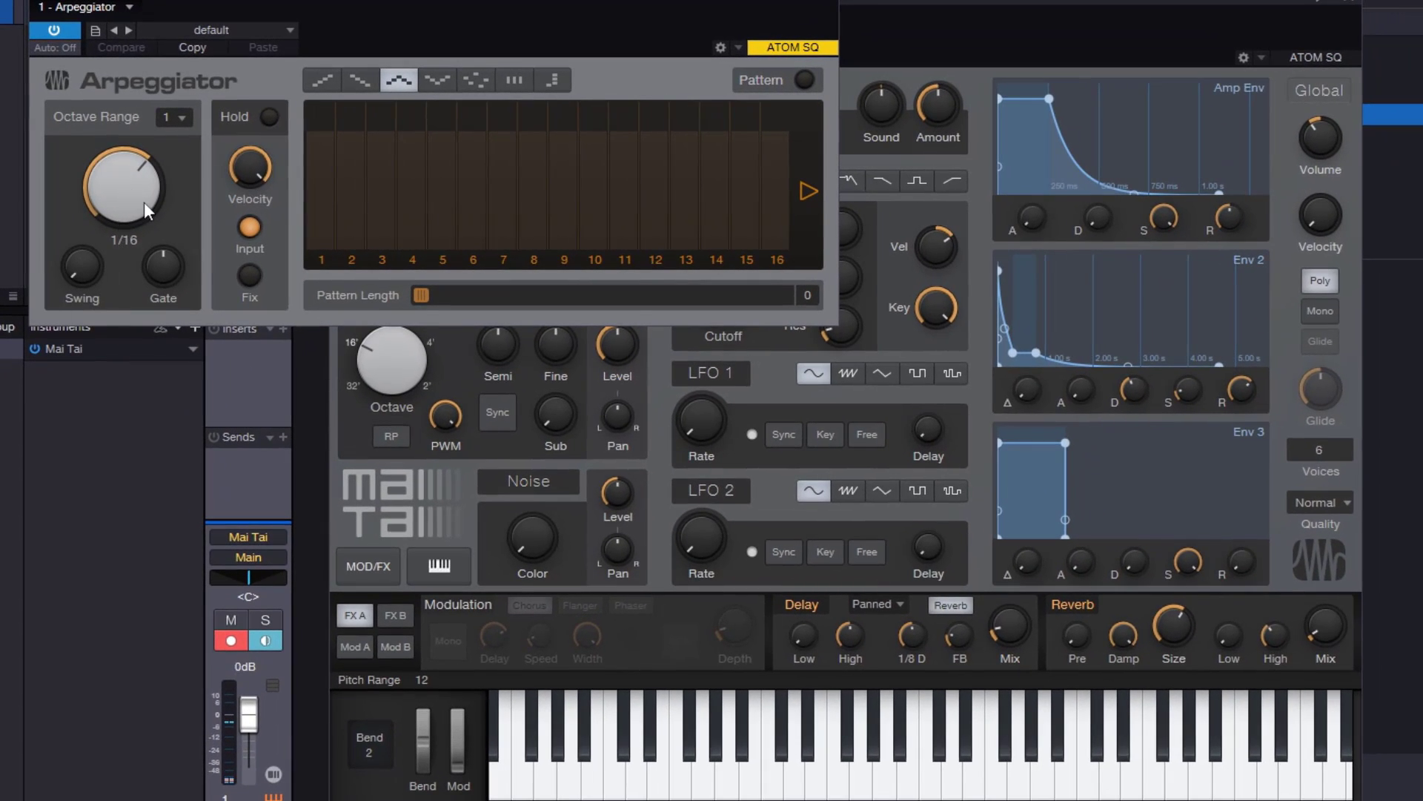
Try other rate and swing amounts on the Arpeggiator, returning the rate to 1/16 and the swing to its minimum.
mouse_move(144, 202)
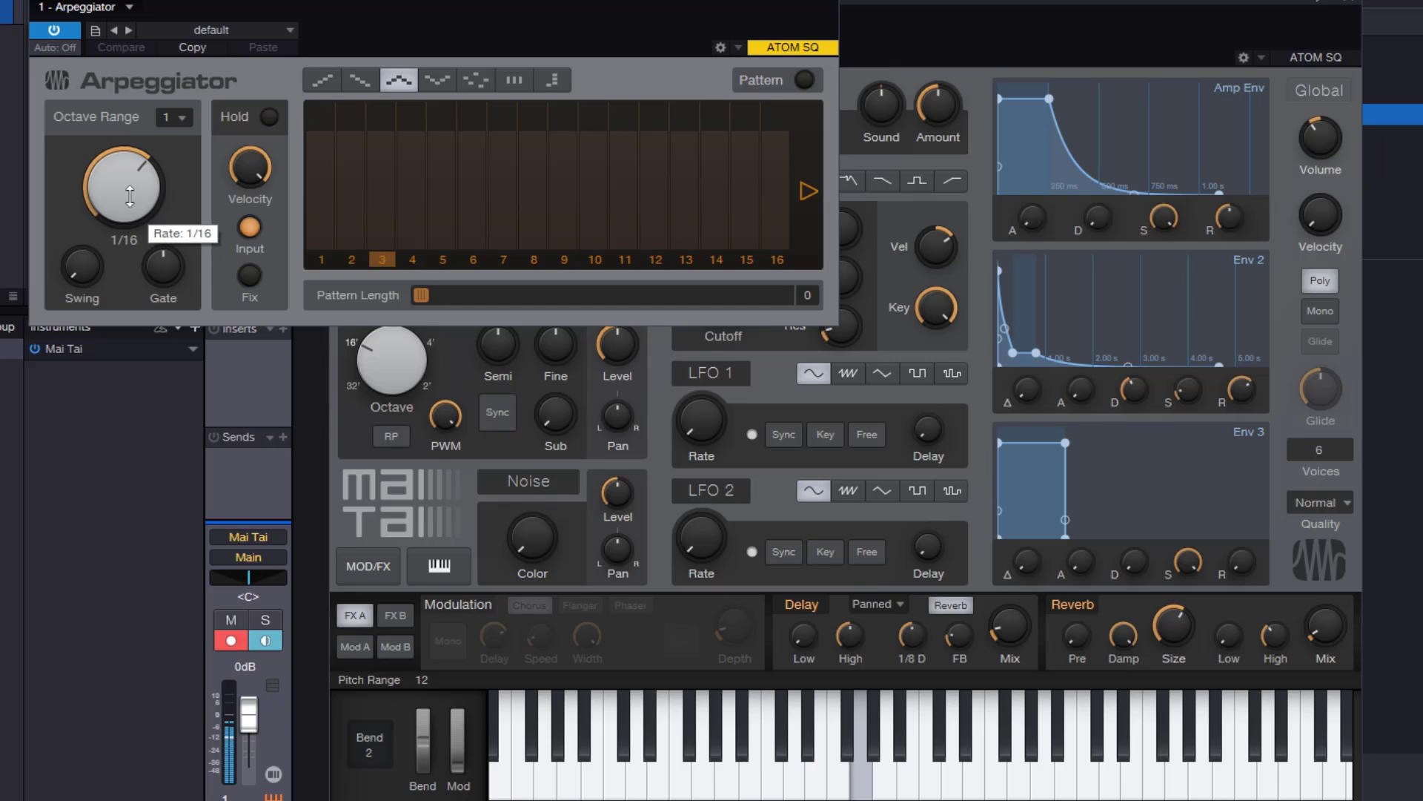
mouse_move(129, 197)
left_mouse_down()
mouse_move(138, 227)
mouse_move(139, 132)
mouse_move(185, 168)
mouse_move(130, 194)
mouse_move(131, 208)
left_mouse_up()
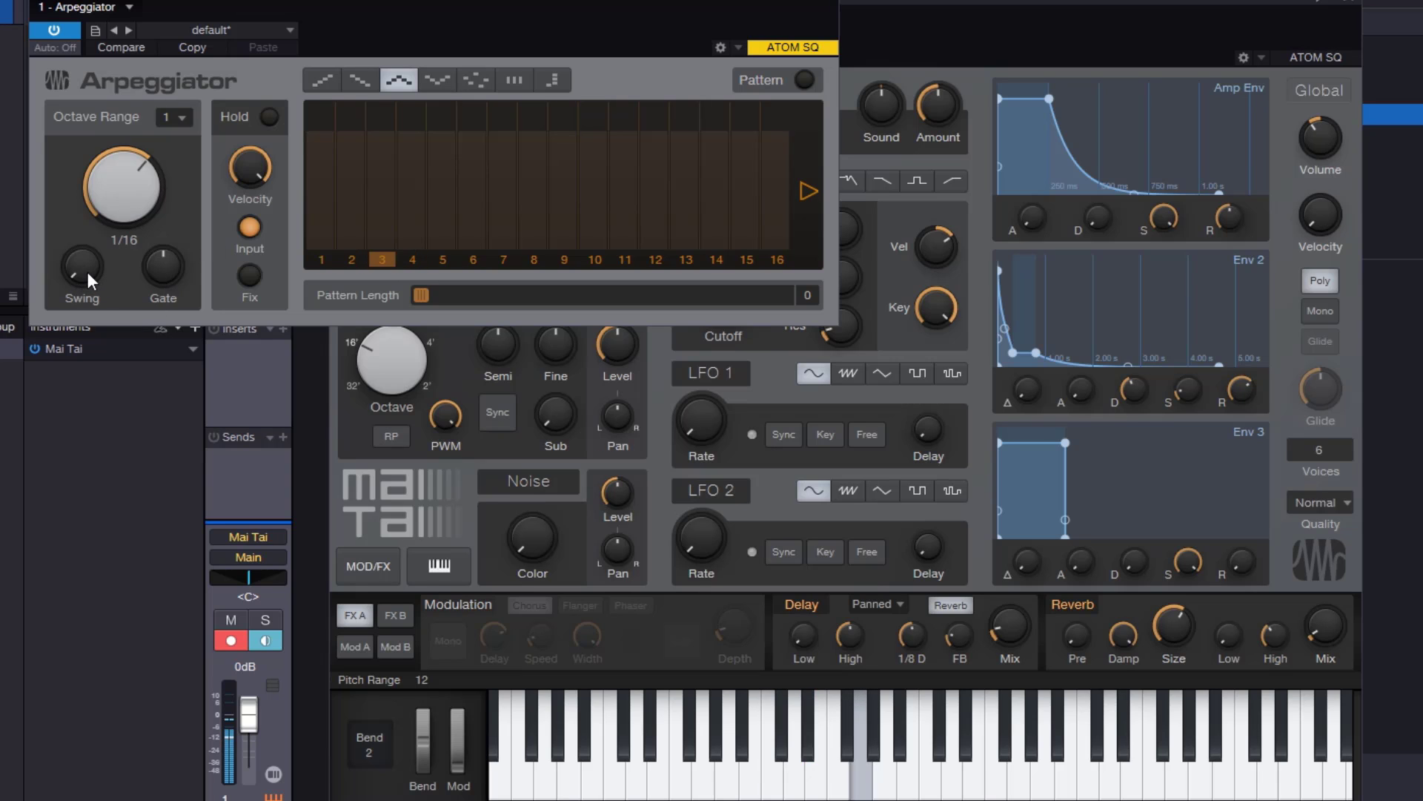
left_click_drag(87, 271, 102, 49)
left_click_drag(88, 265, 108, 609)
Lower the Arpeggiator's gate well below 100 % to shorten the notes.
mouse_move(158, 274)
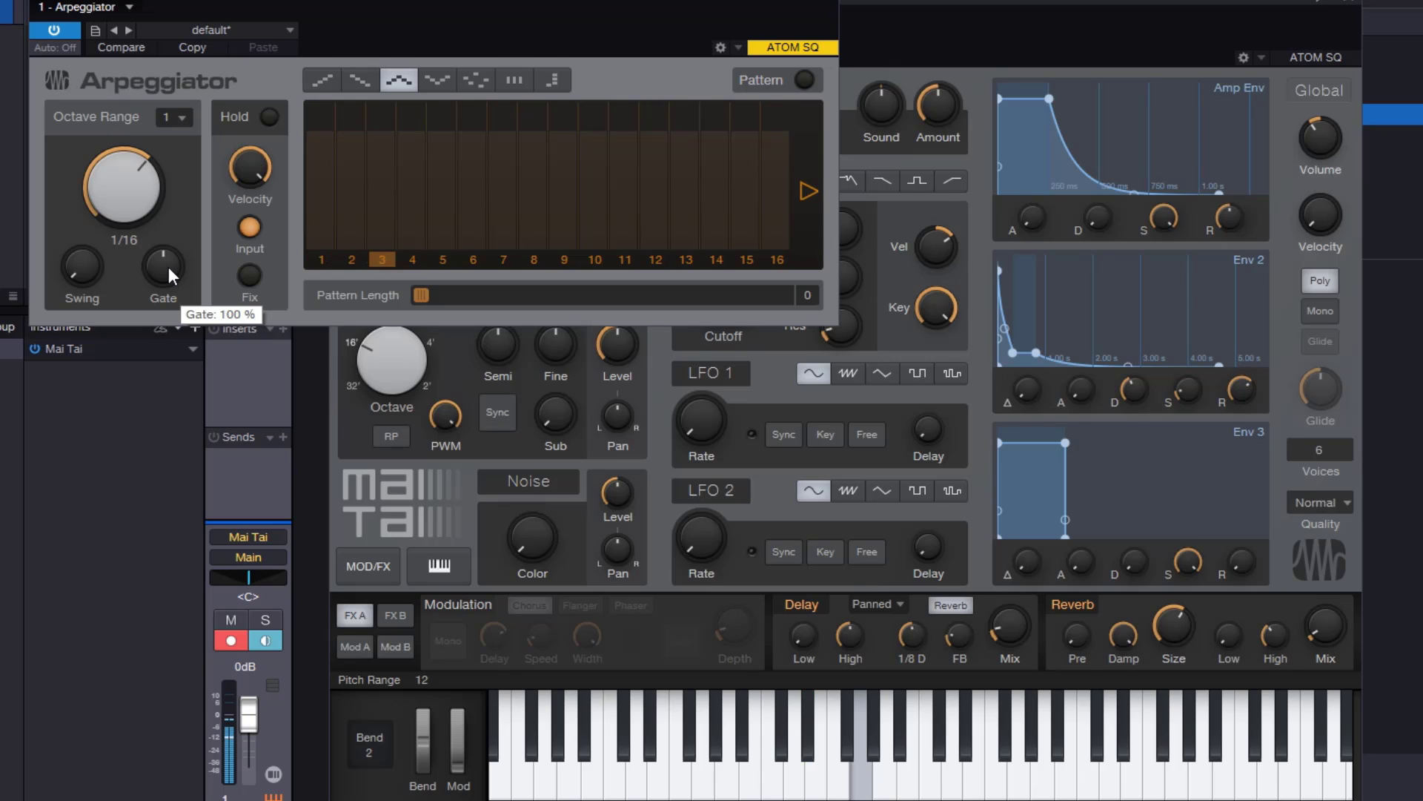
left_click_drag(167, 267, 222, 602)
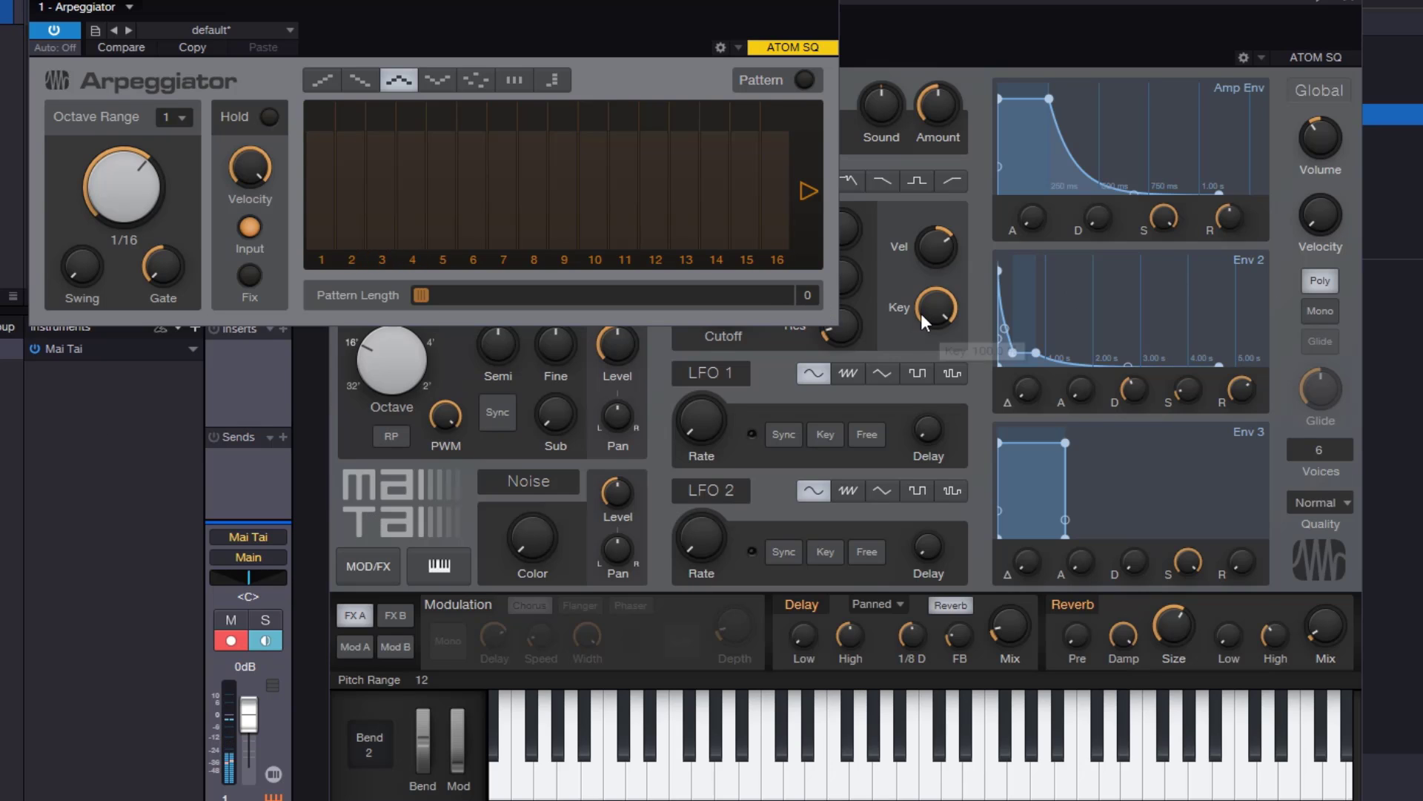
Bring the Mai Tai editor to the front and shorten the release of its Amp Env.
mouse_move(1165, 214)
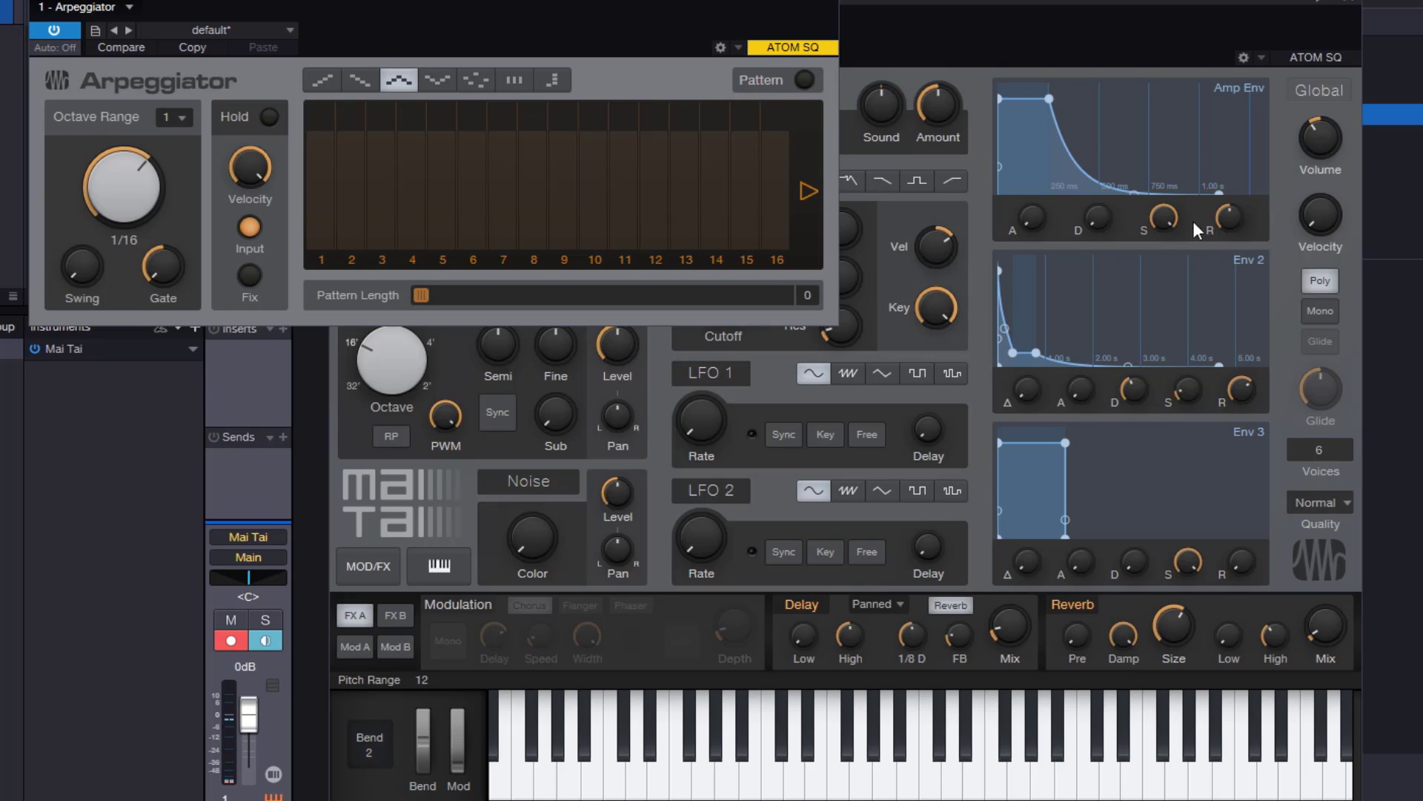
mouse_move(1234, 212)
left_click(1155, 230)
left_click_drag(1230, 223, 1237, 280)
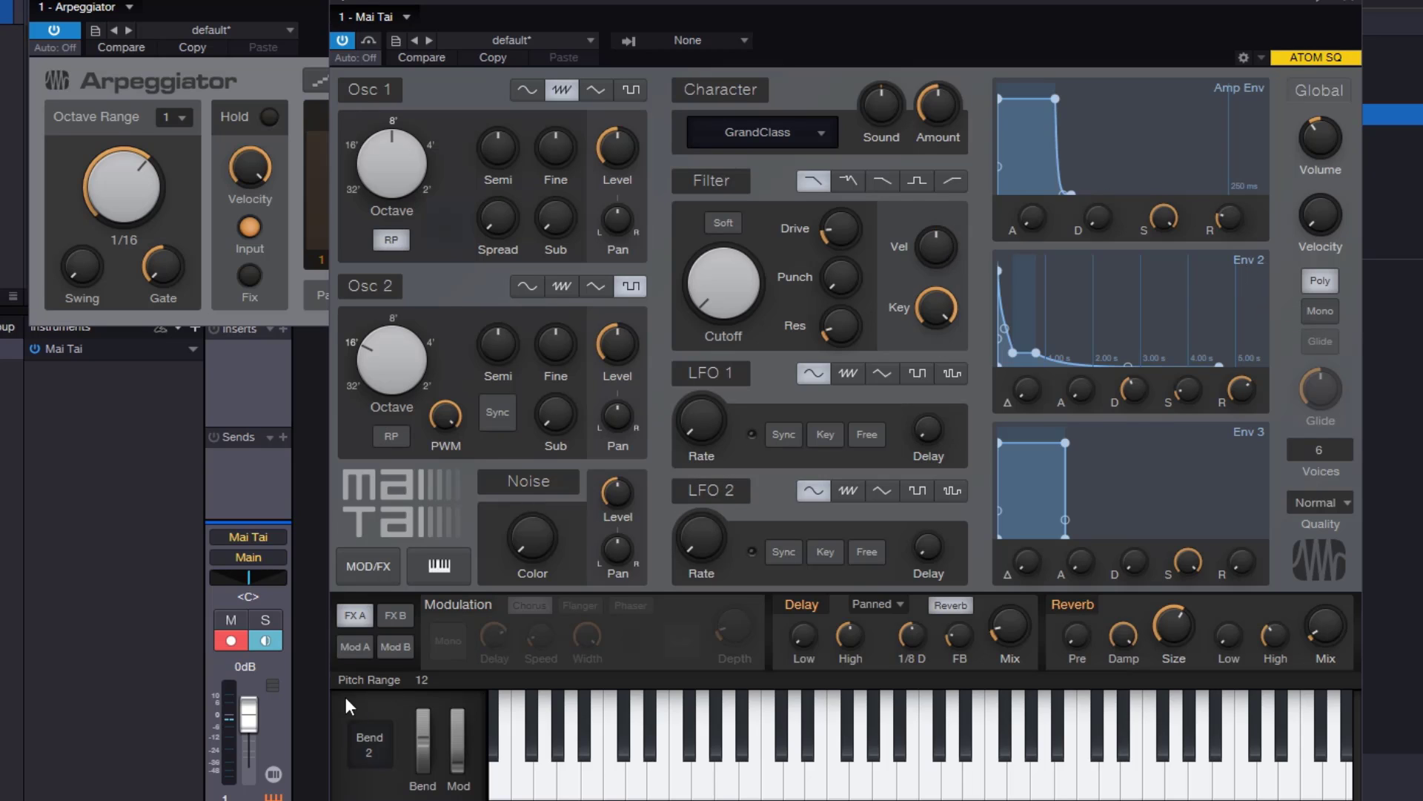
Show Mai Tai's Mod A modulation slots and load the + init preset.
left_click(355, 646)
left_click(525, 42)
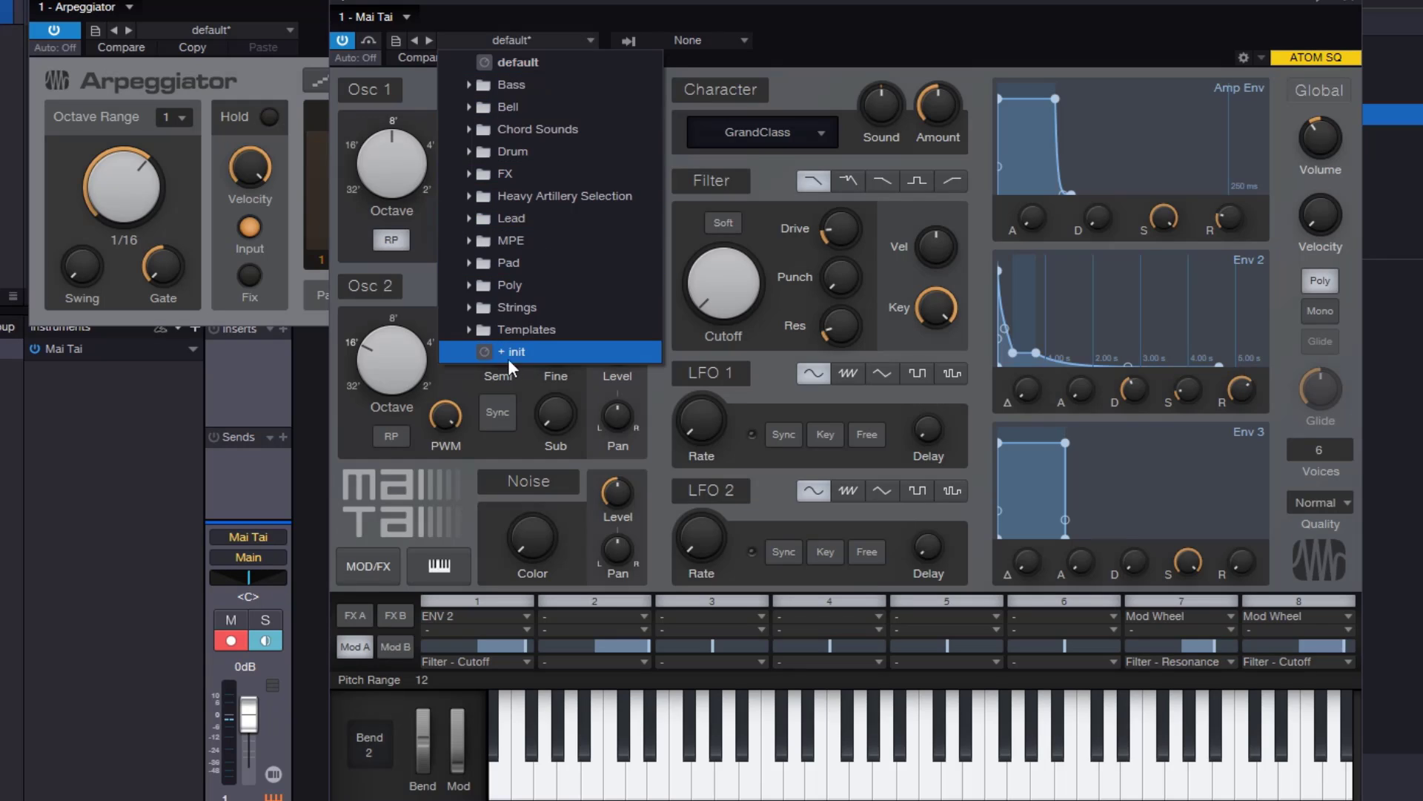
left_click(520, 353)
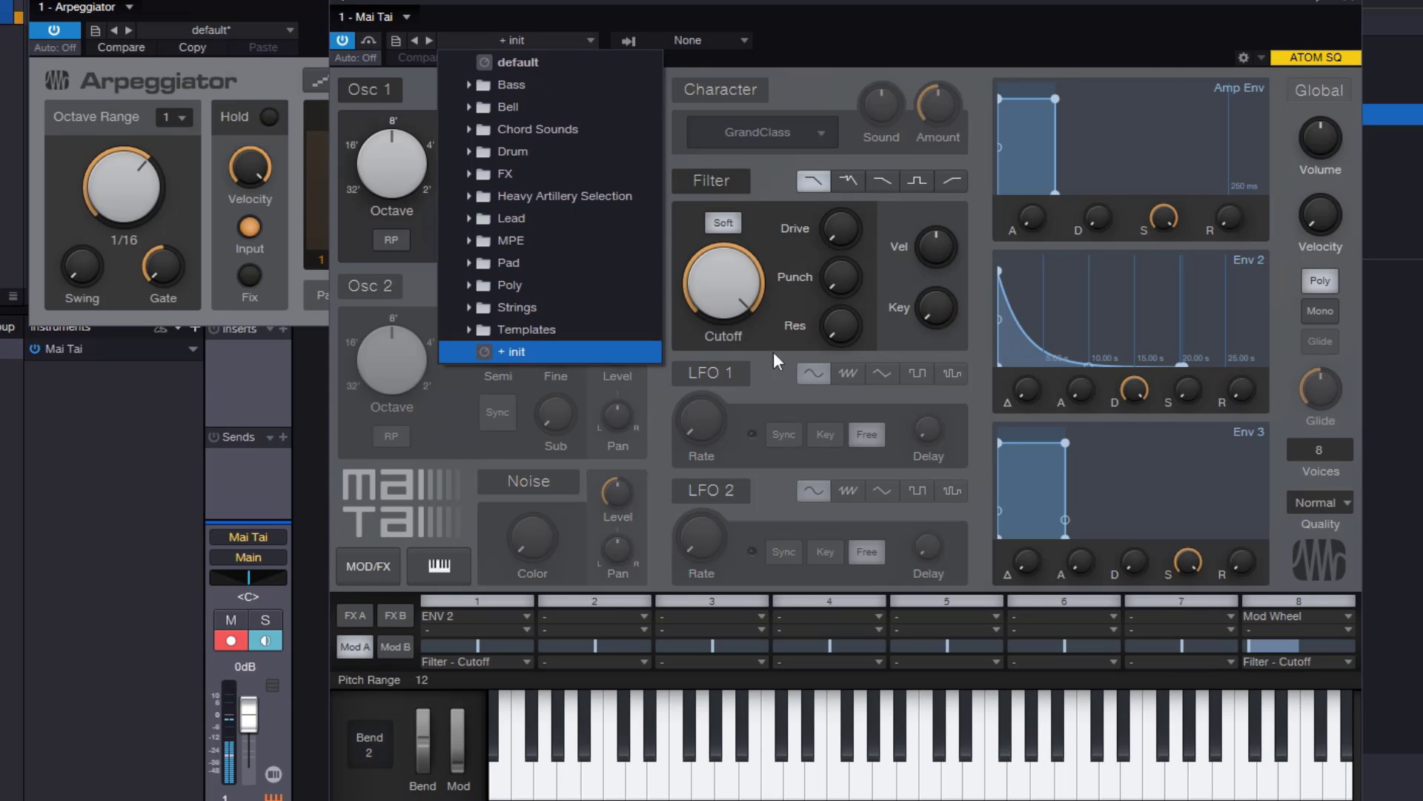
left_click(237, 5)
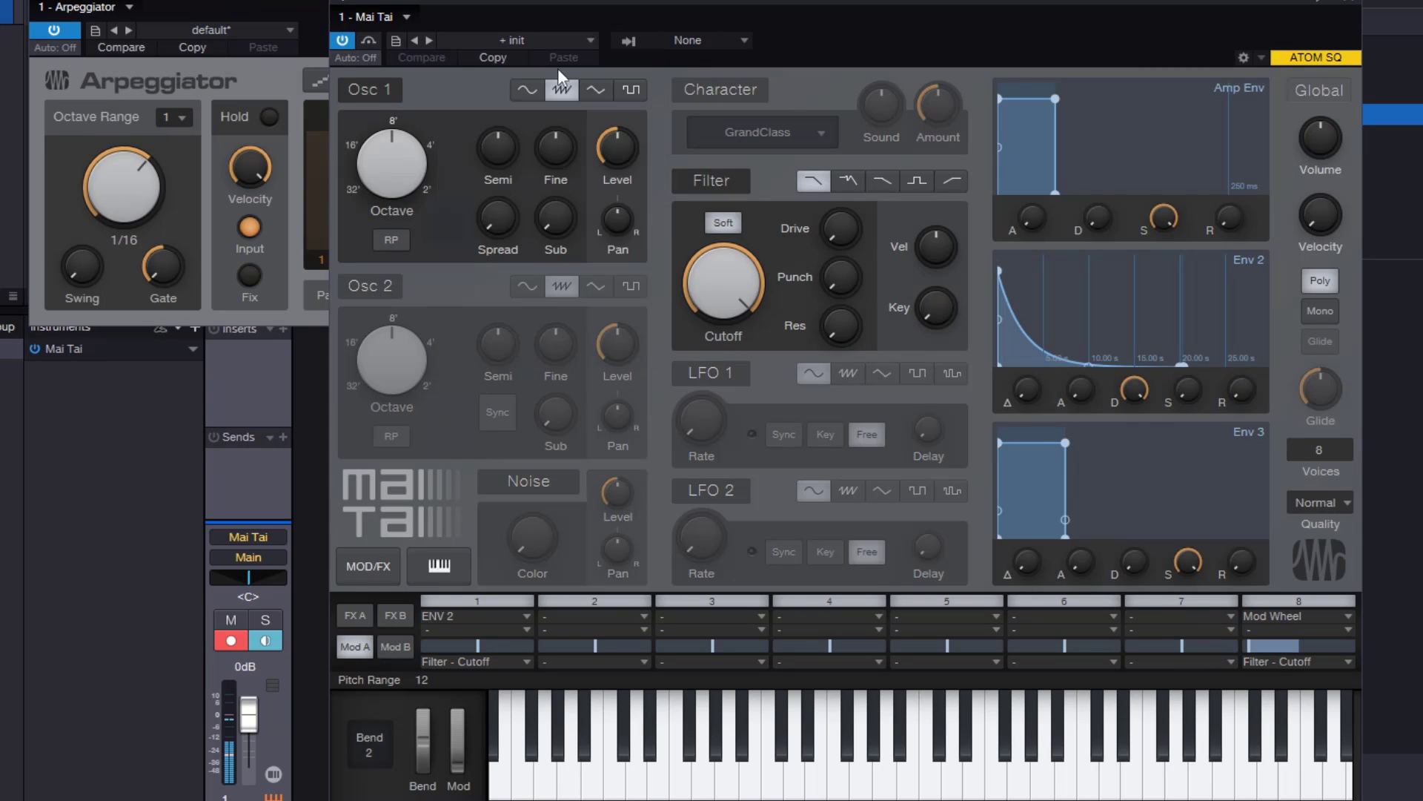
Bring the Arpeggiator to the front, try its gate at a high amount, and lower the gate again.
left_click(556, 41)
left_click(928, 33)
left_click(279, 2)
mouse_move(165, 276)
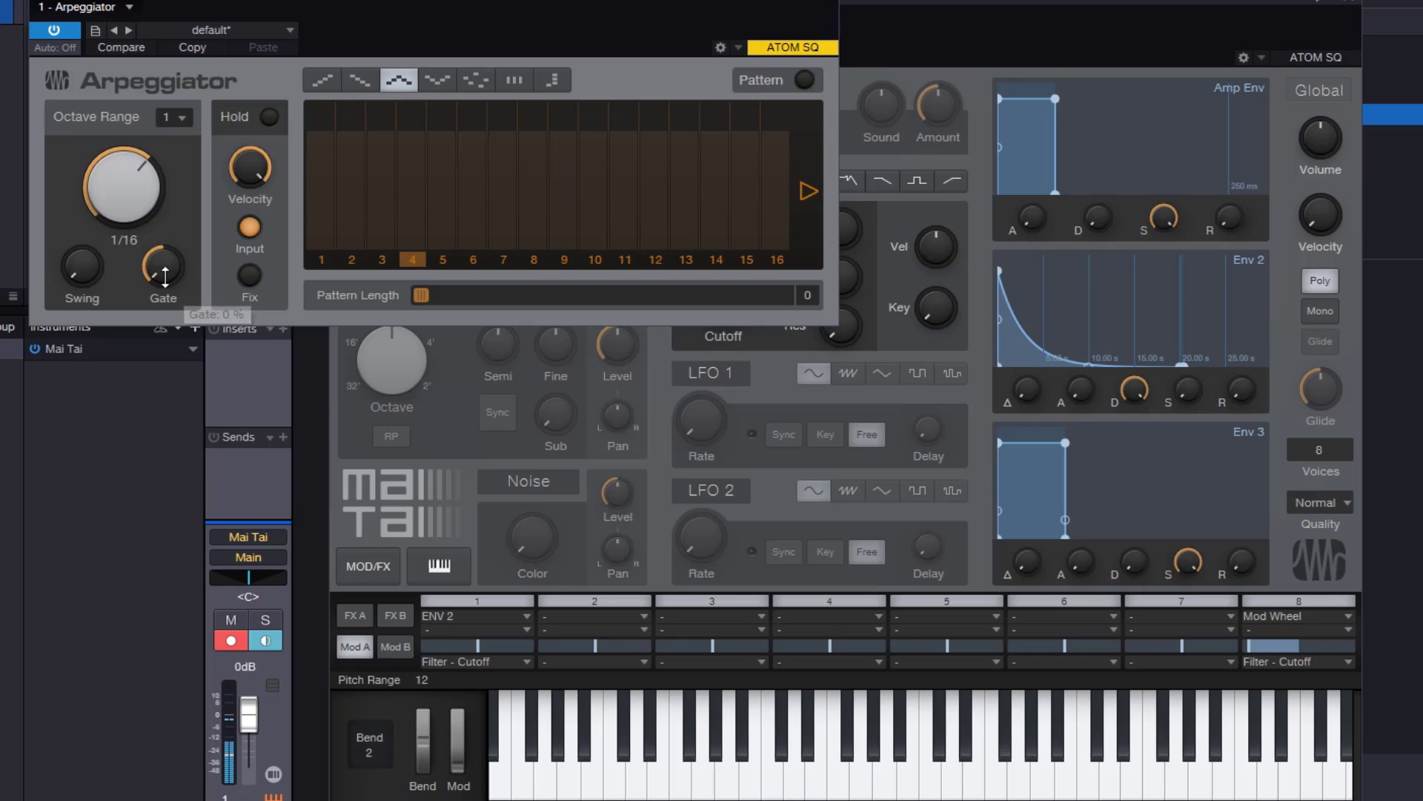
left_click_drag(165, 277, 205, 91)
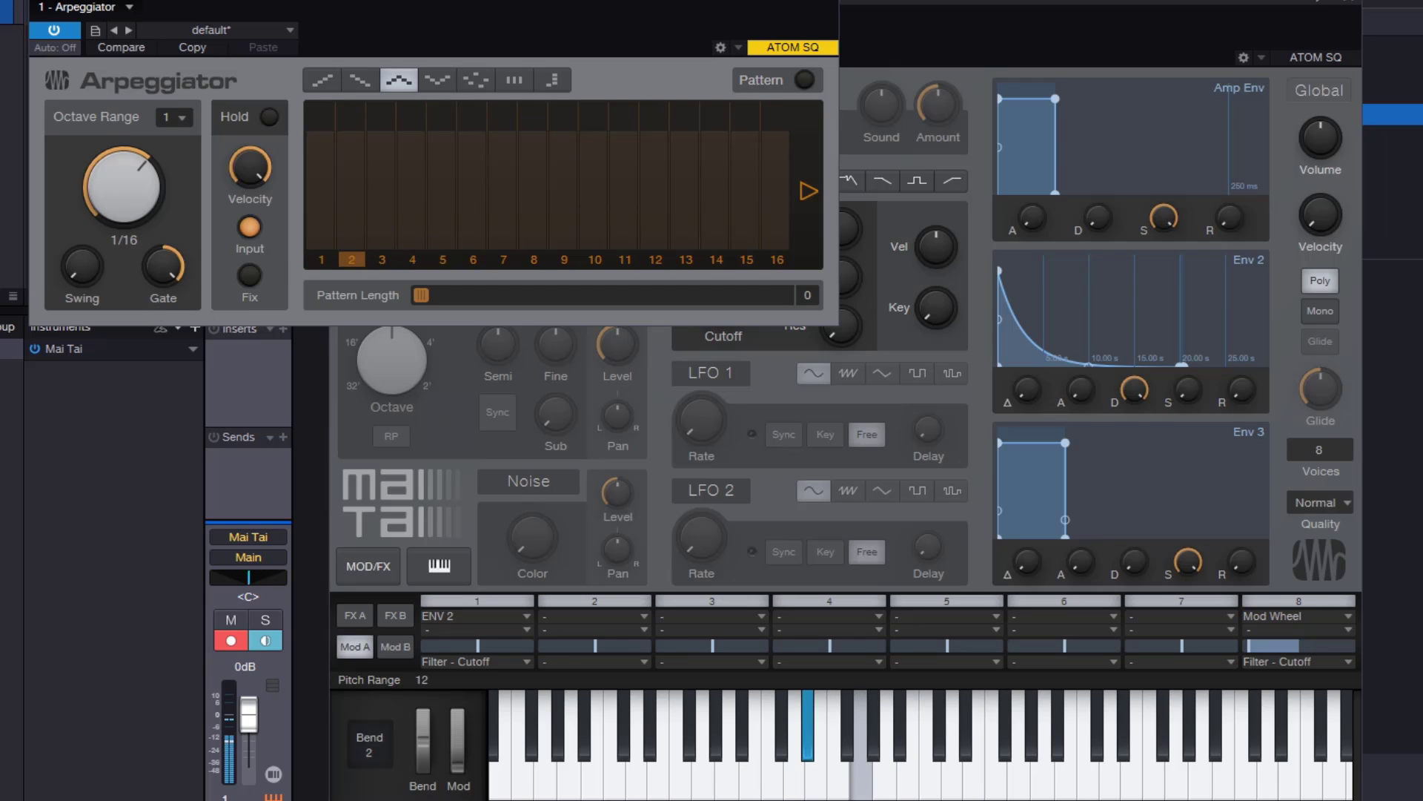
left_click_drag(163, 267, 224, 474)
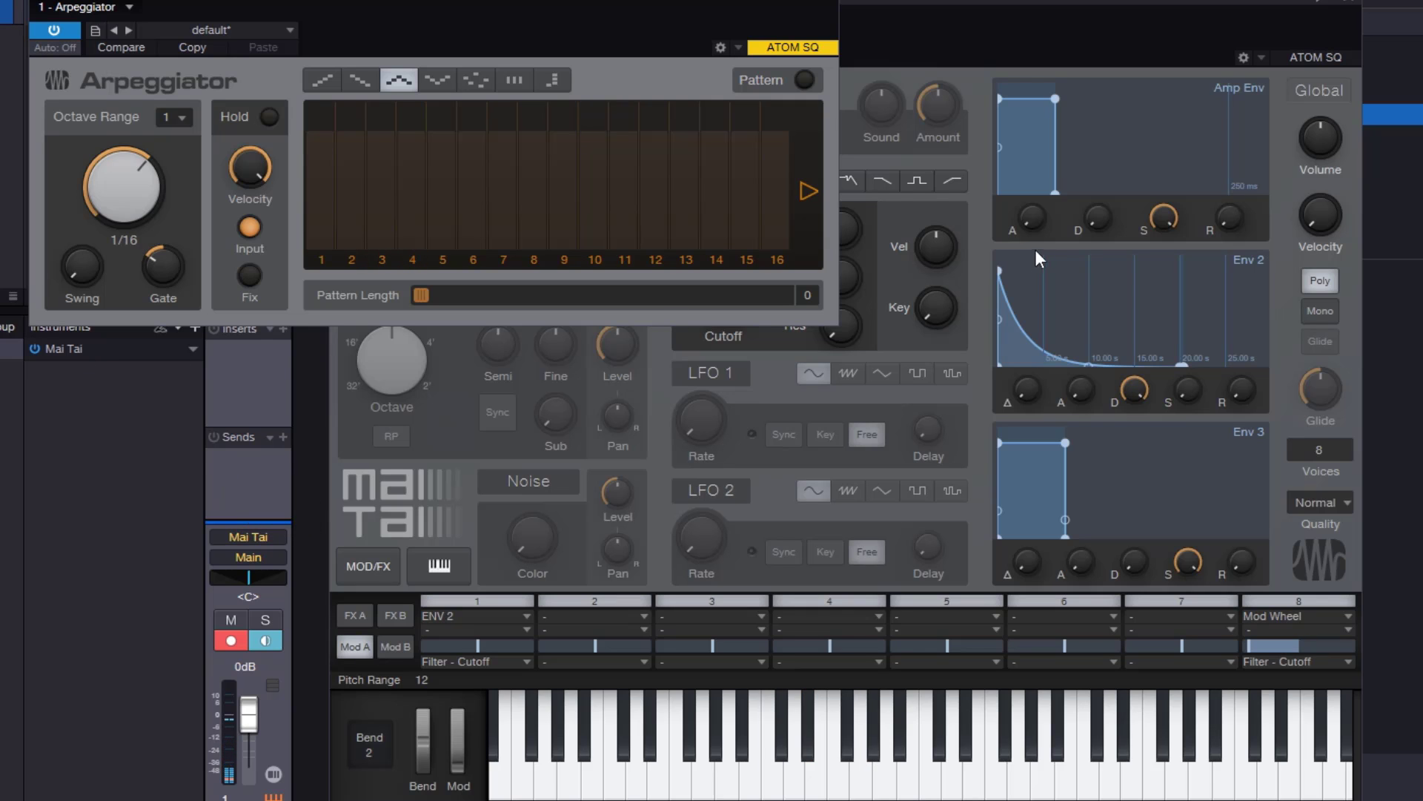
Set the sustain of Mai Tai's Amp Env to -oo dB and give the envelope a short decay.
left_click(1008, 43)
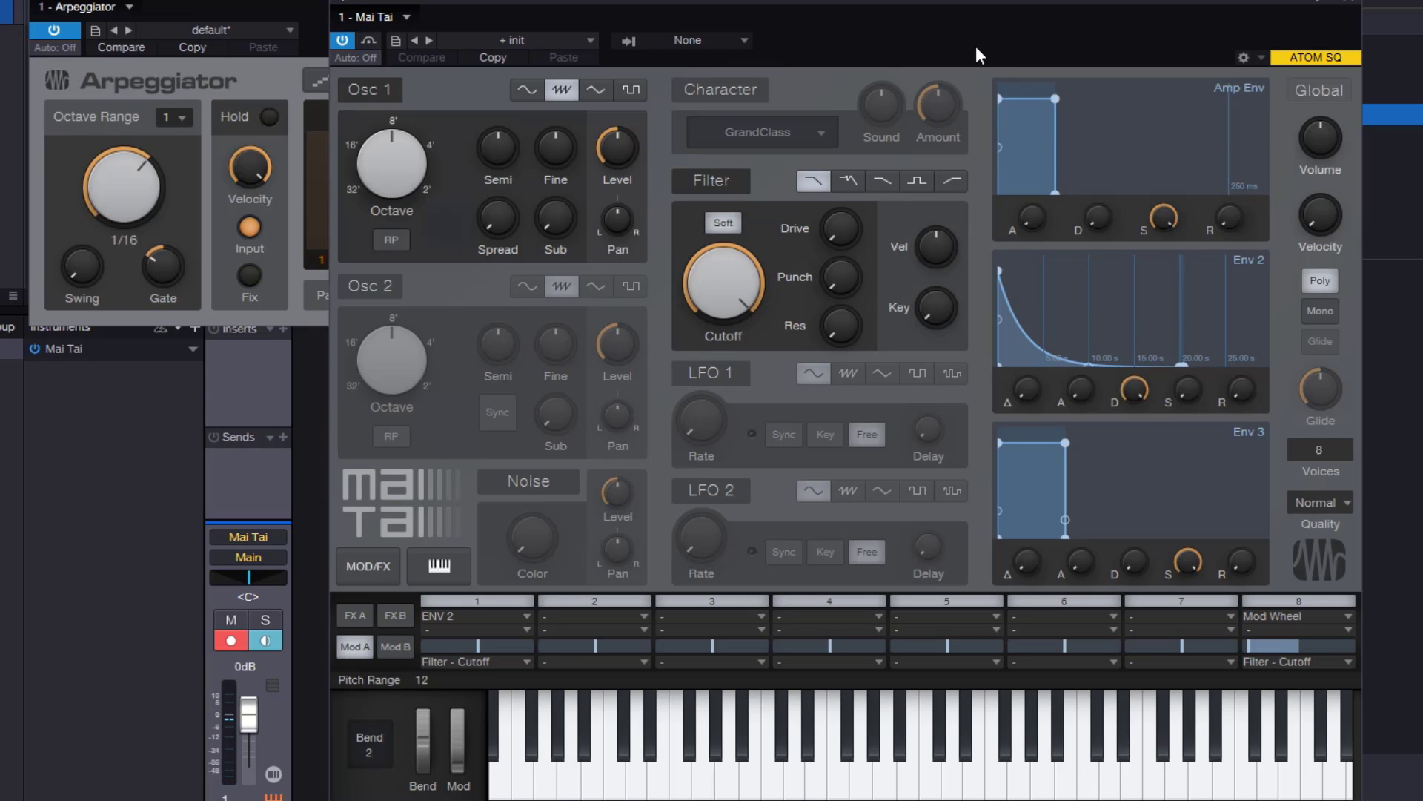
left_click_drag(1165, 215, 1238, 527)
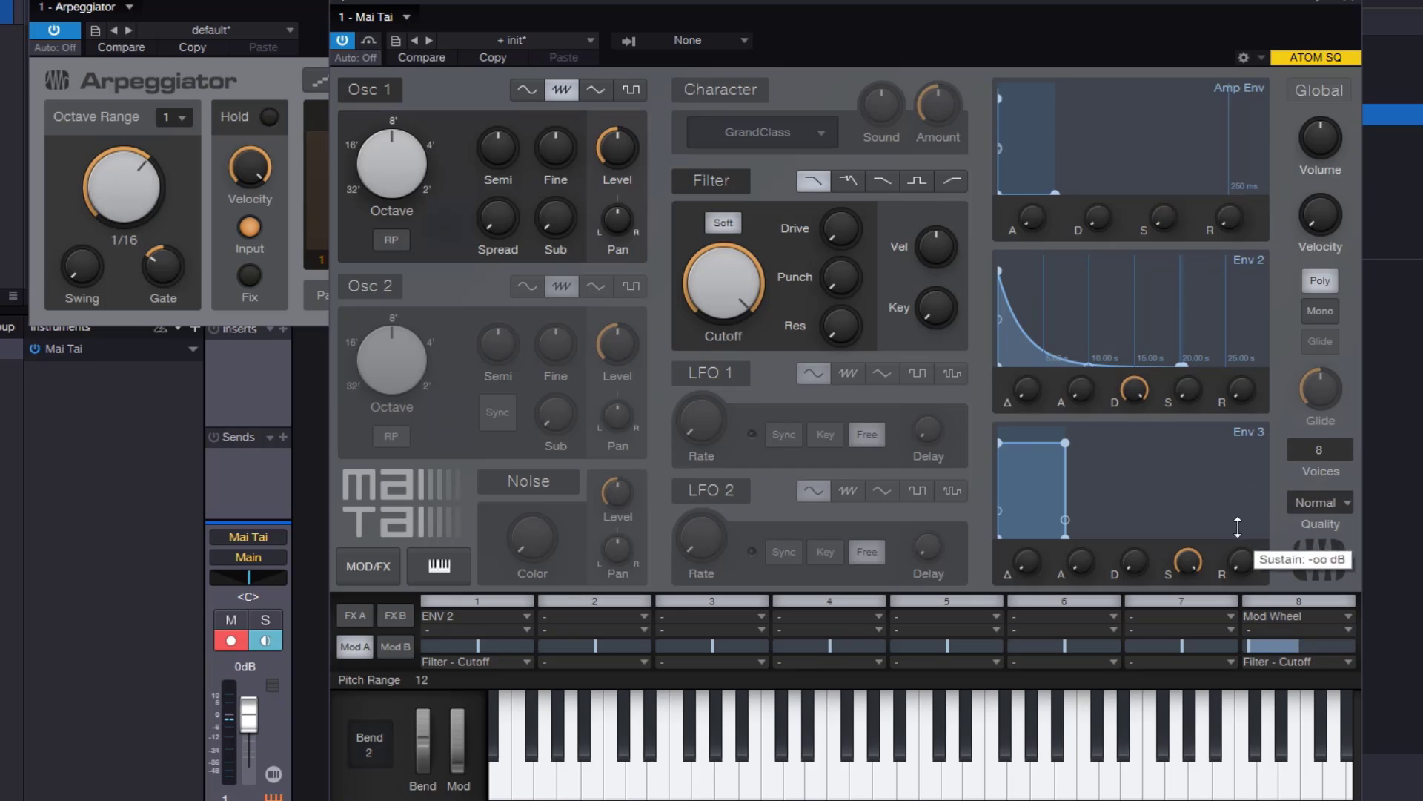
left_click_drag(1102, 217, 1110, 184)
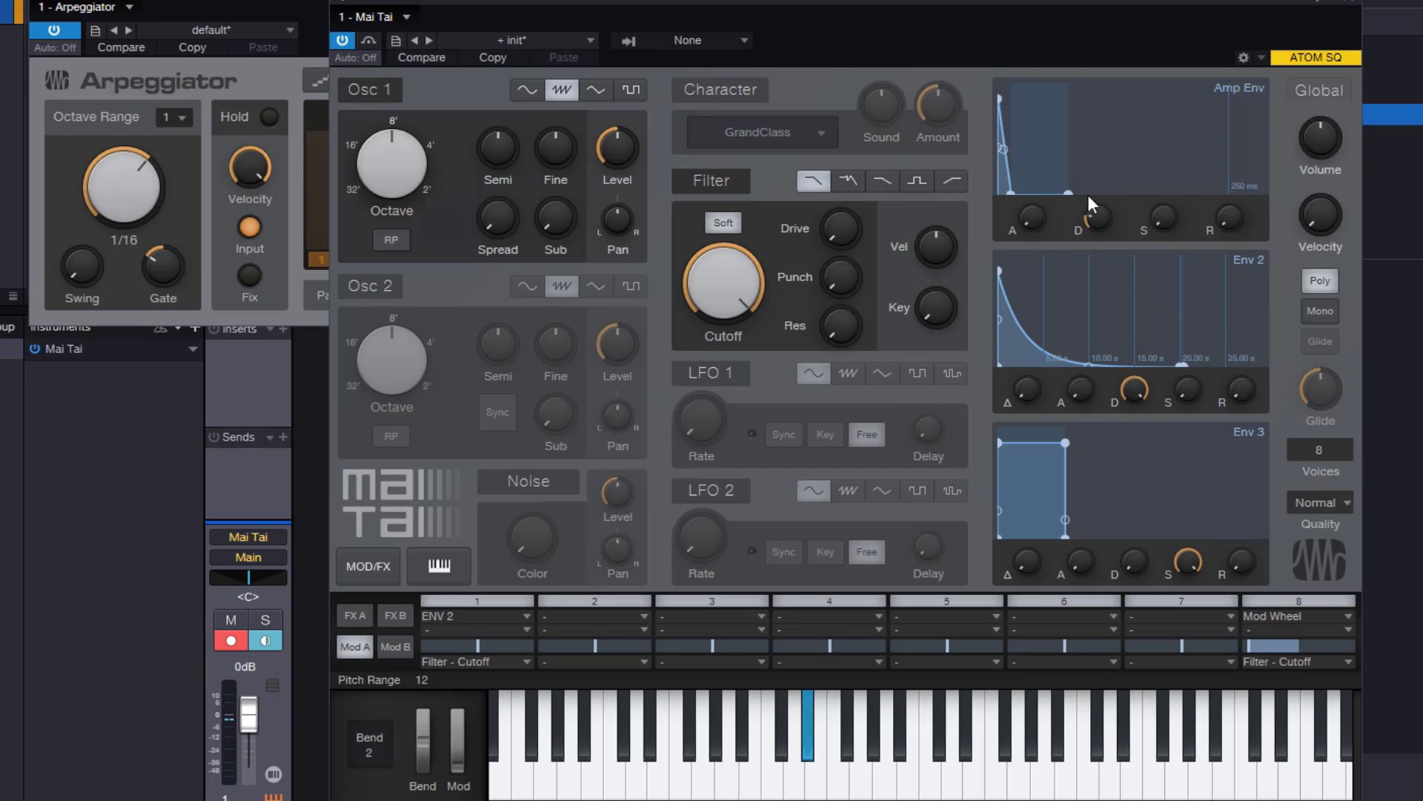
Raise the Arpeggiator's gate and return the sustain of Mai Tai's Amp Env to its maximum.
left_click(296, 2)
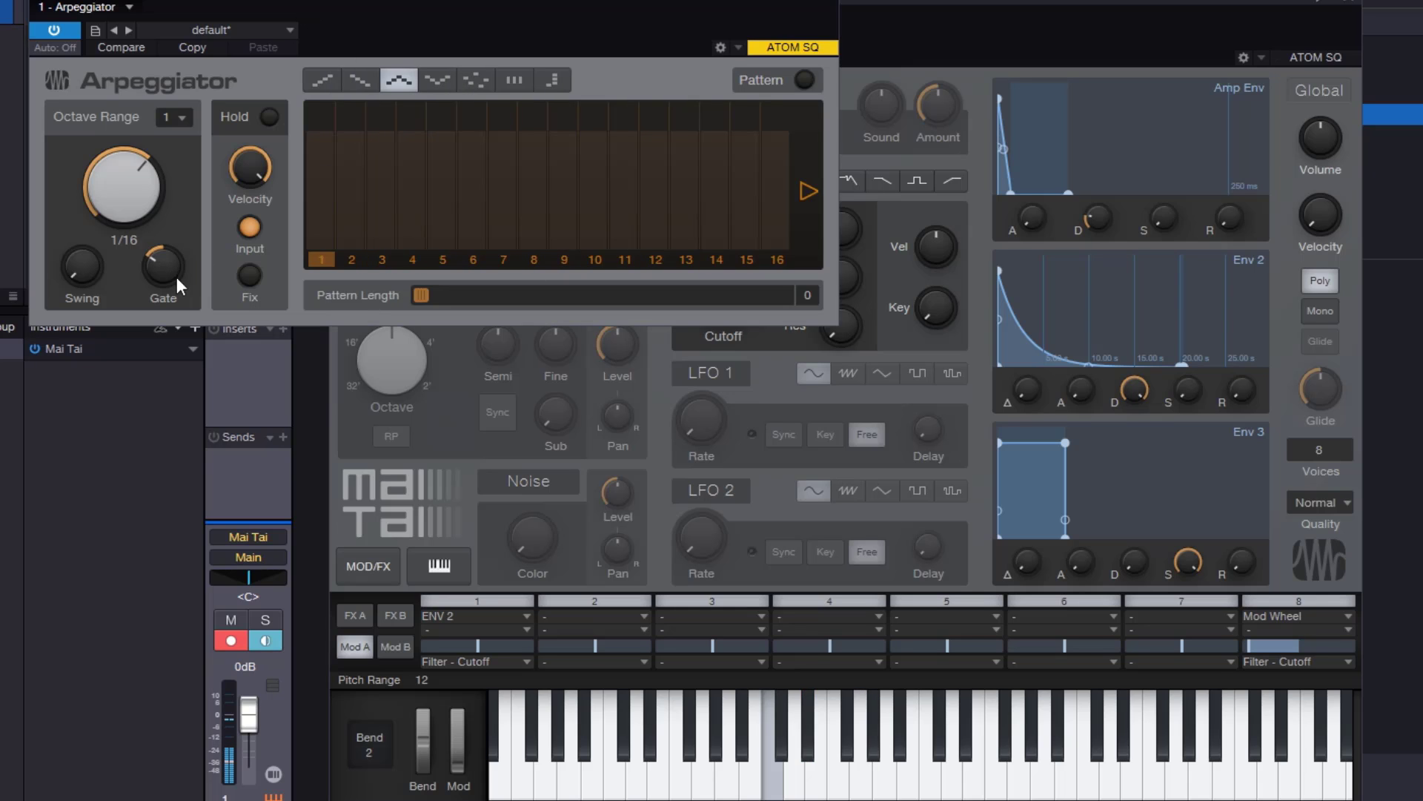
left_click_drag(176, 277, 176, 179)
left_click(1106, 9)
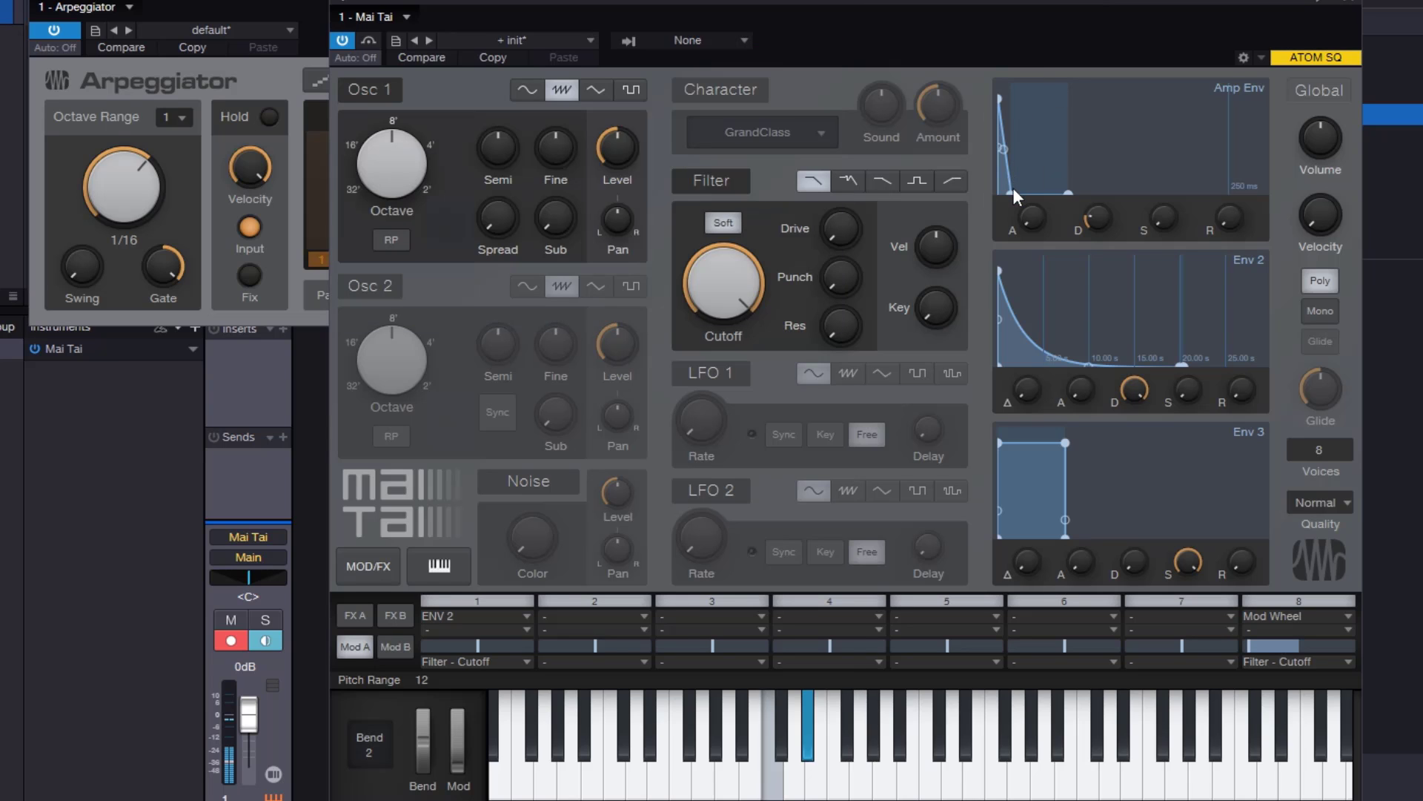
left_click_drag(1156, 223, 1160, 67)
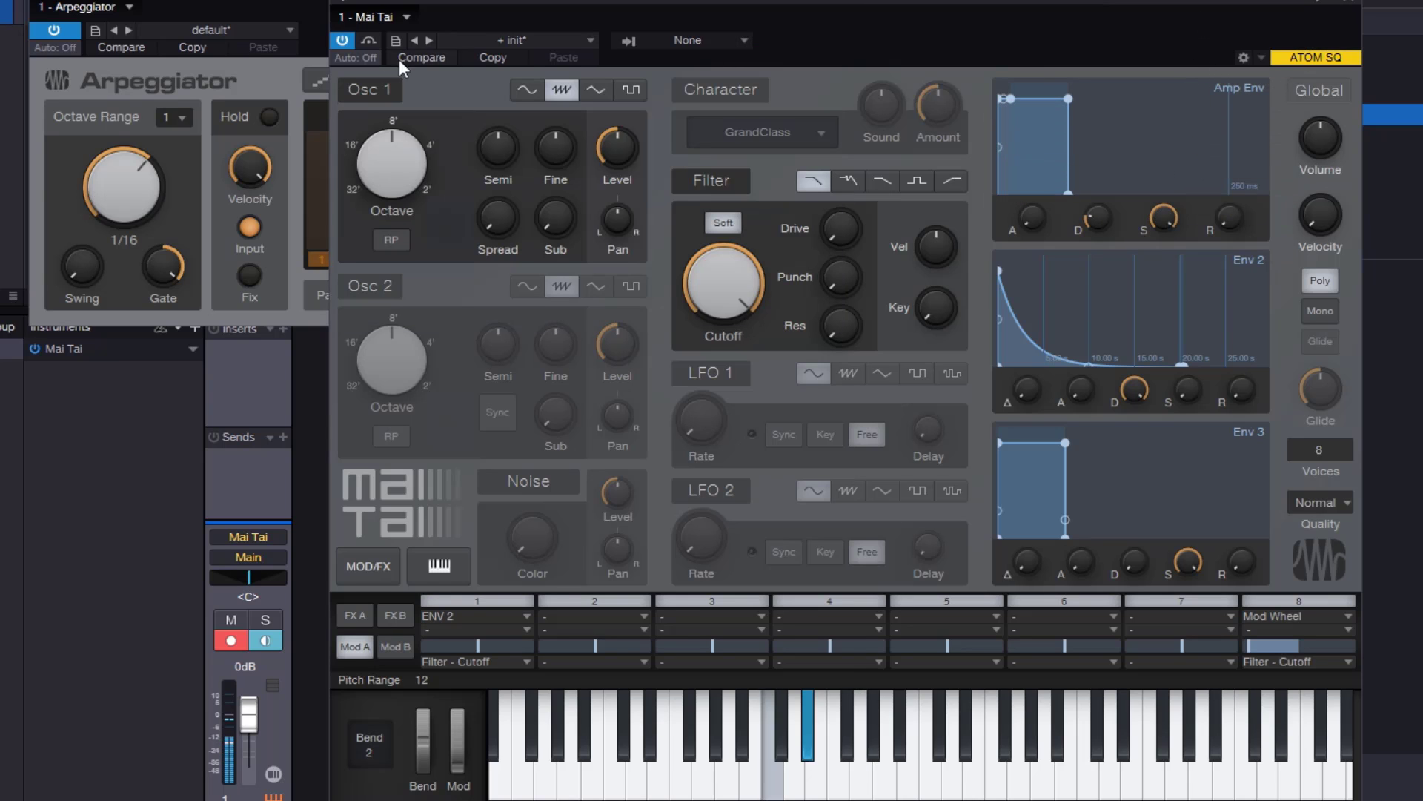
Lower the Arpeggiator's gate to less than half for short notes.
left_click(309, 14)
left_click_drag(169, 268, 212, 482)
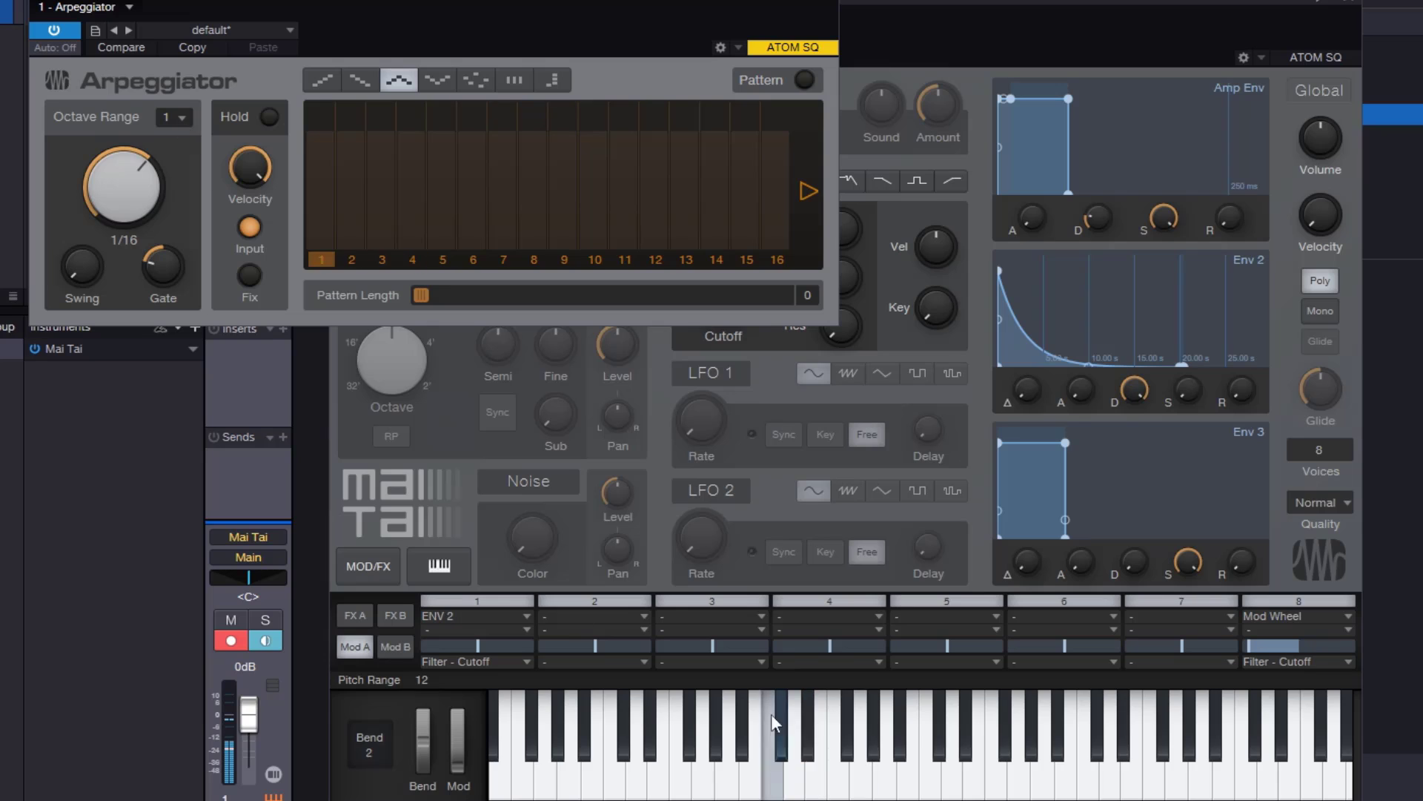
Try octave ranges 2 and 4 on the Arpeggiator and return the Octave Range to 1.
left_click(178, 123)
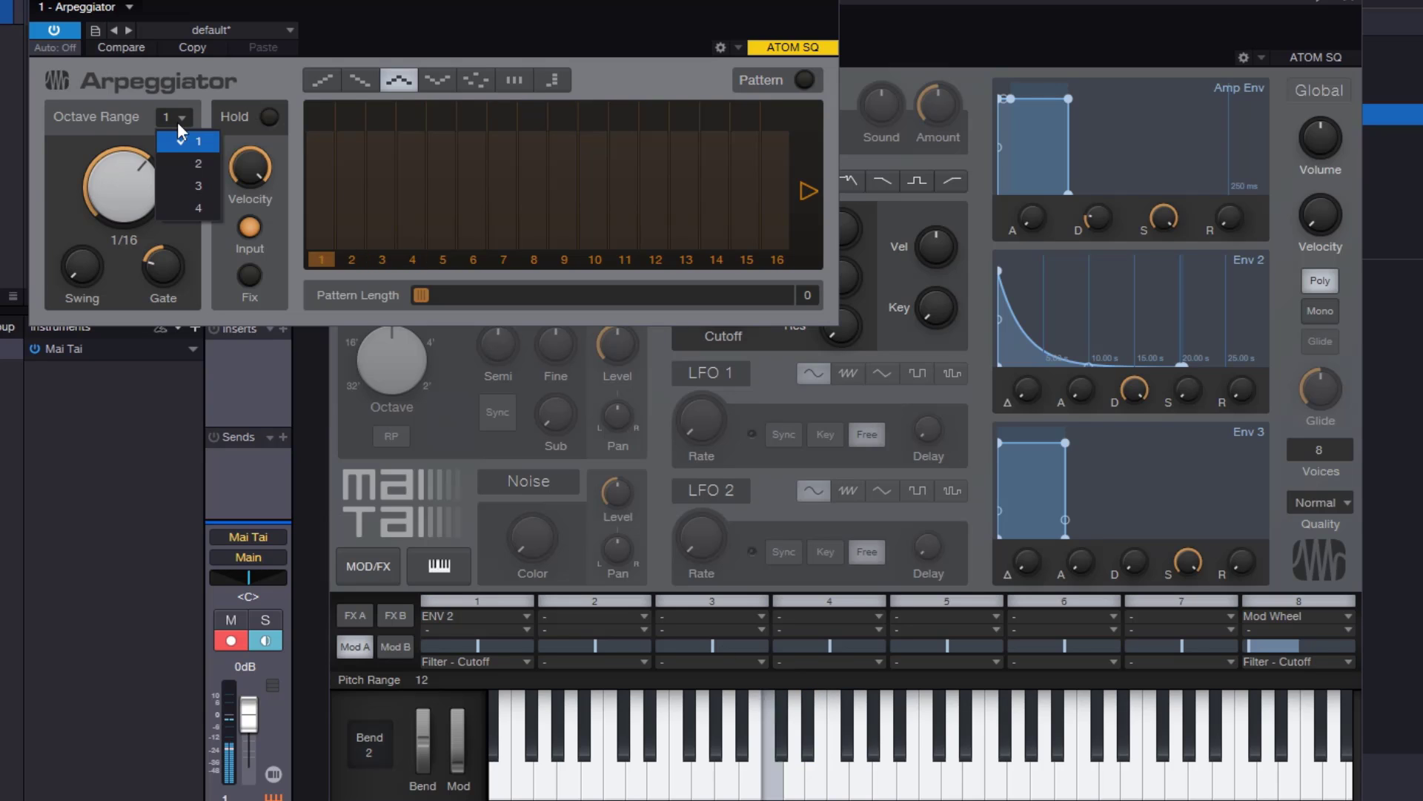
left_click(210, 165)
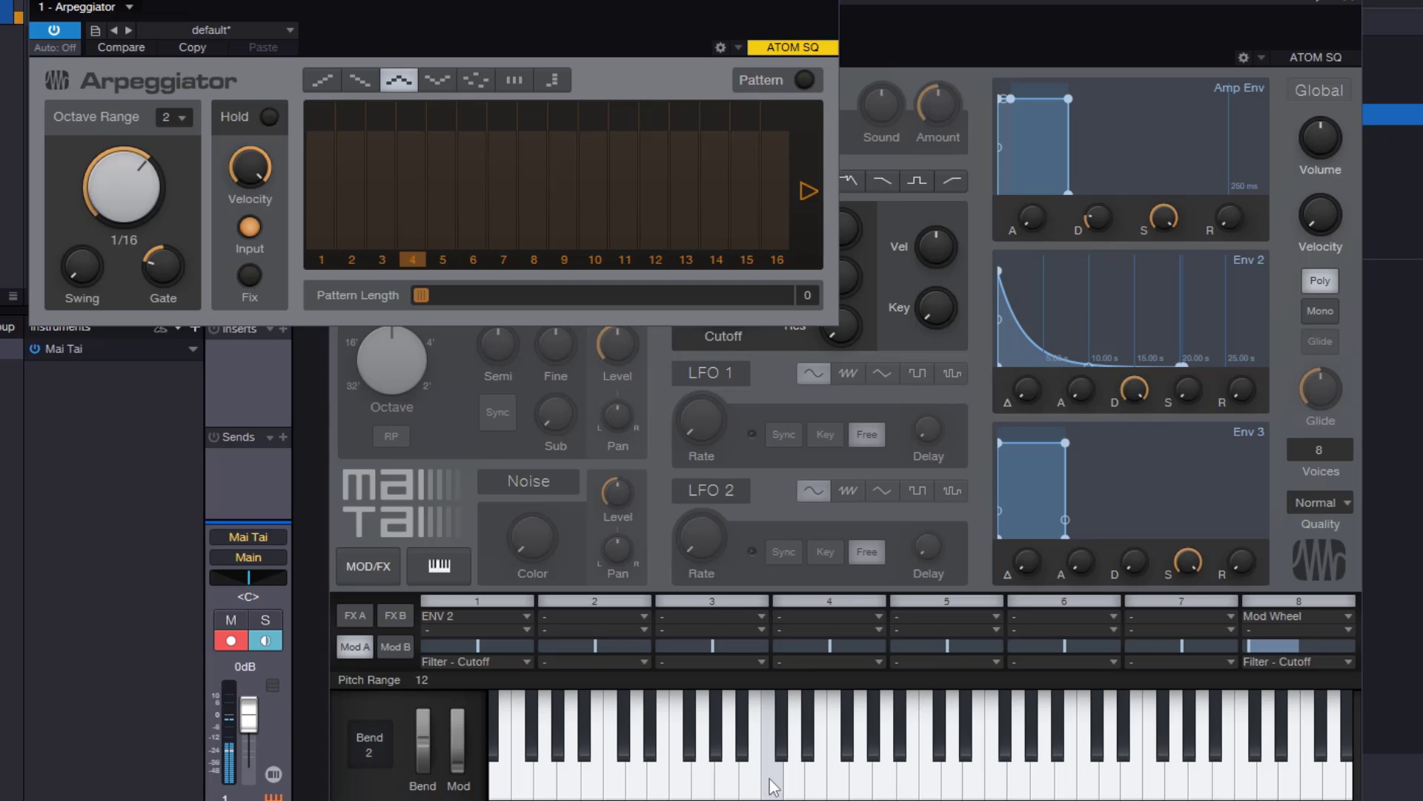
left_click(1070, 784)
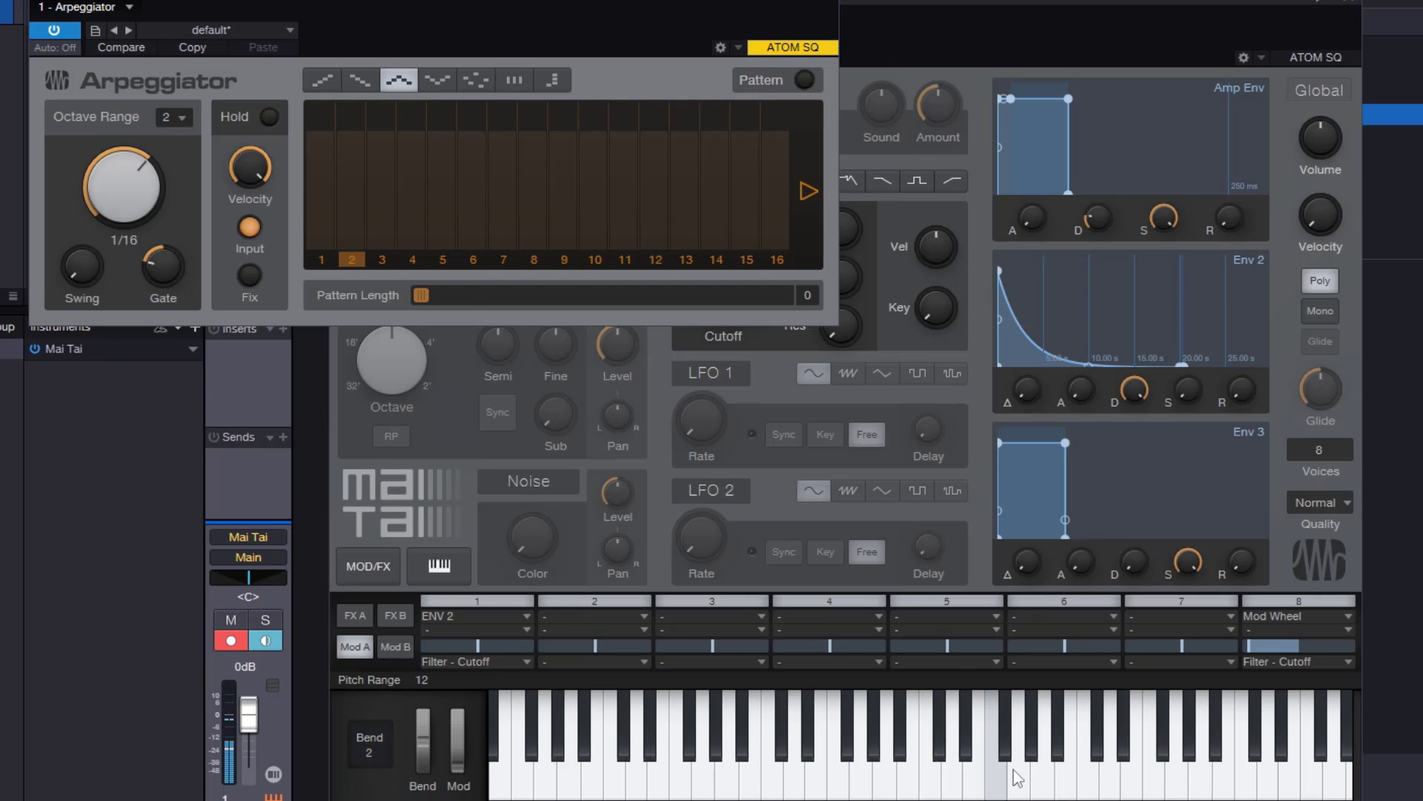
left_click(182, 119)
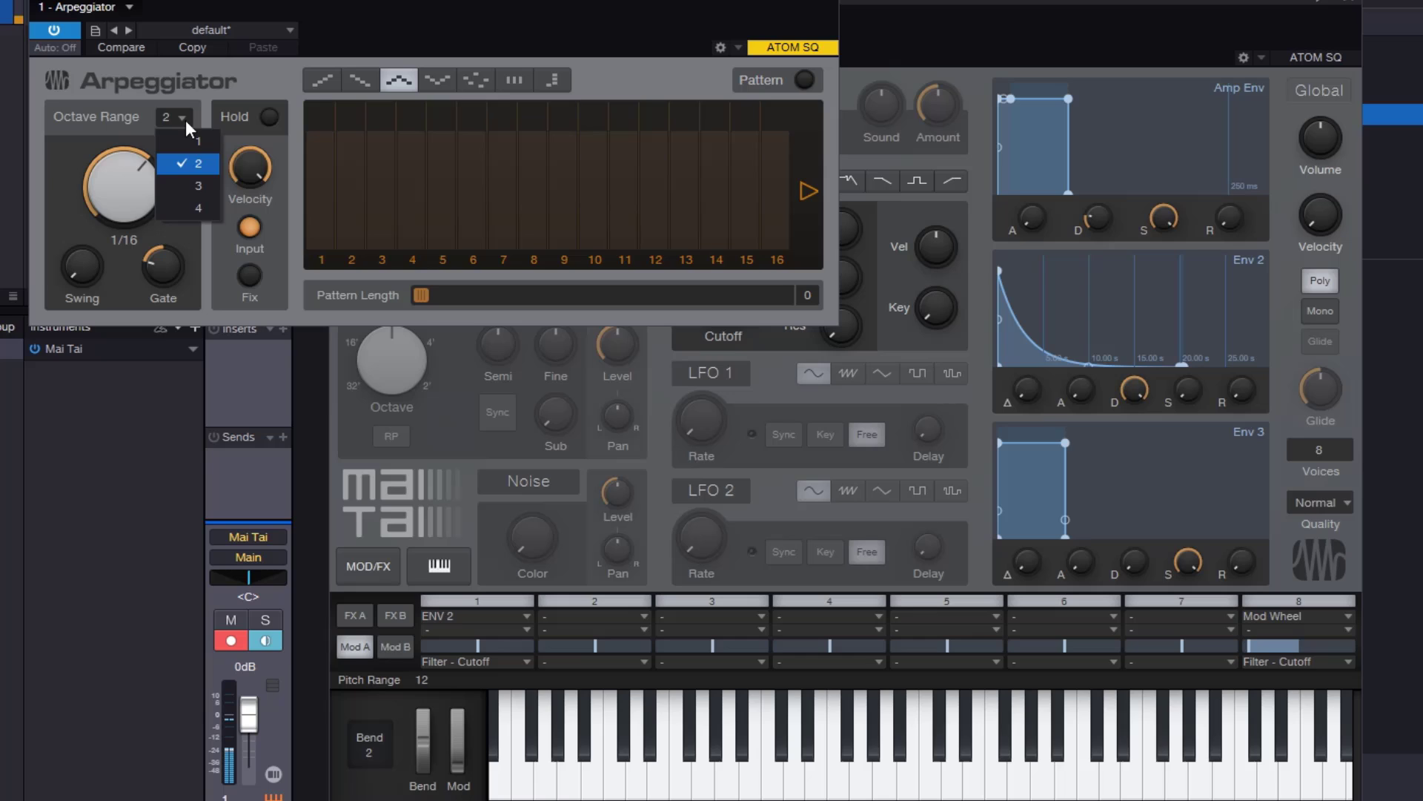
left_click(211, 206)
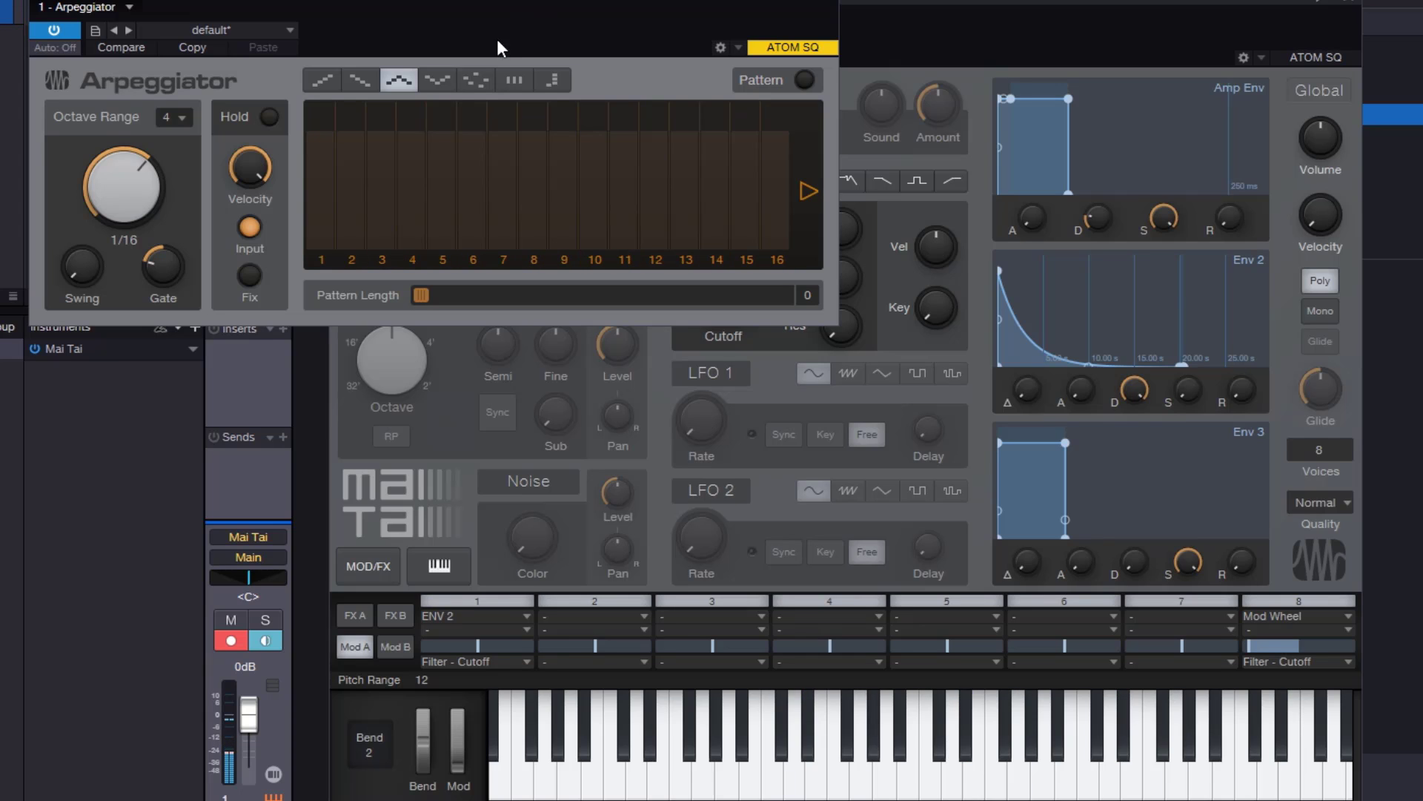
left_click(181, 120)
left_click(189, 140)
Raise the Spread of Mai Tai's Osc 1 and lower the filter cutoff somewhat.
left_click(1120, 34)
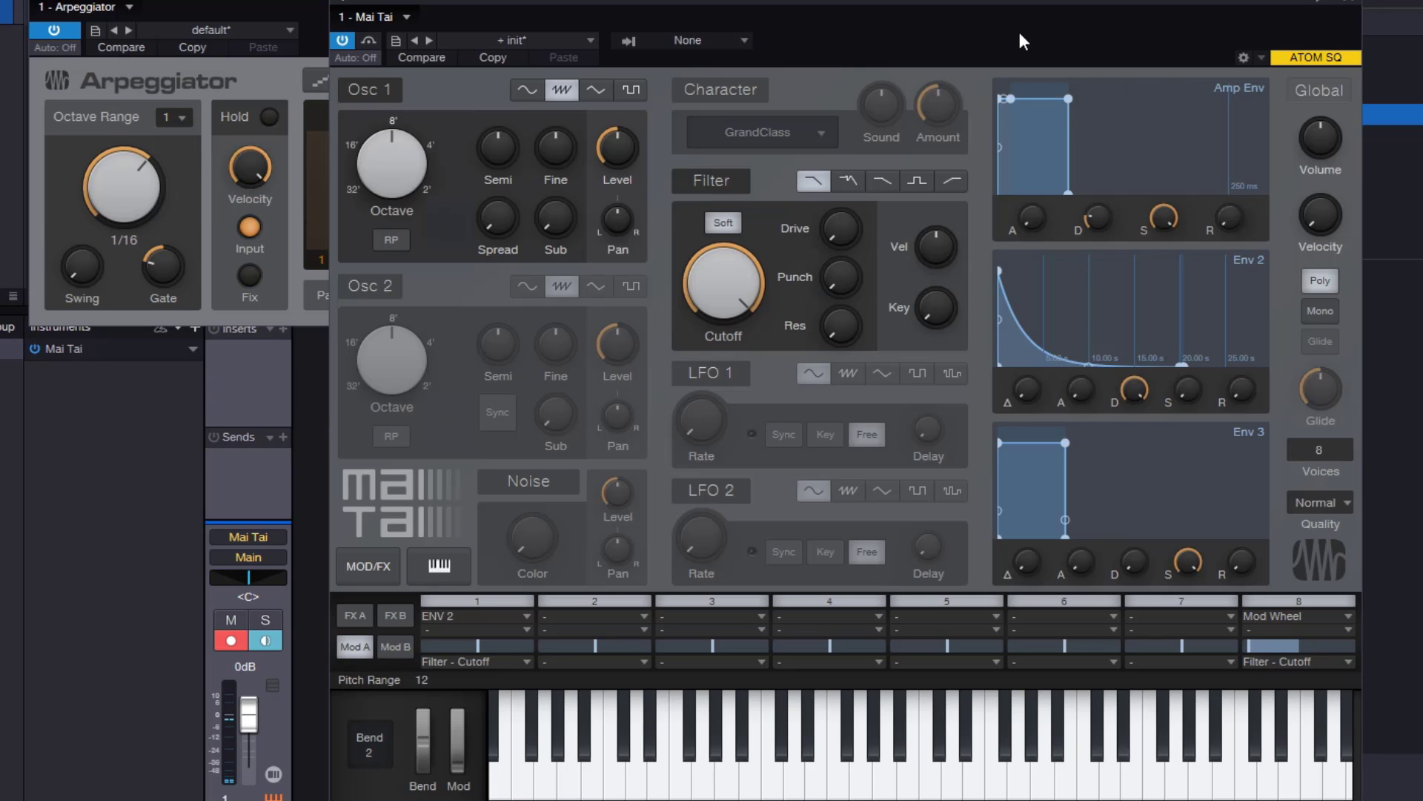
left_click_drag(502, 225, 502, 134)
left_click_drag(747, 317, 748, 344)
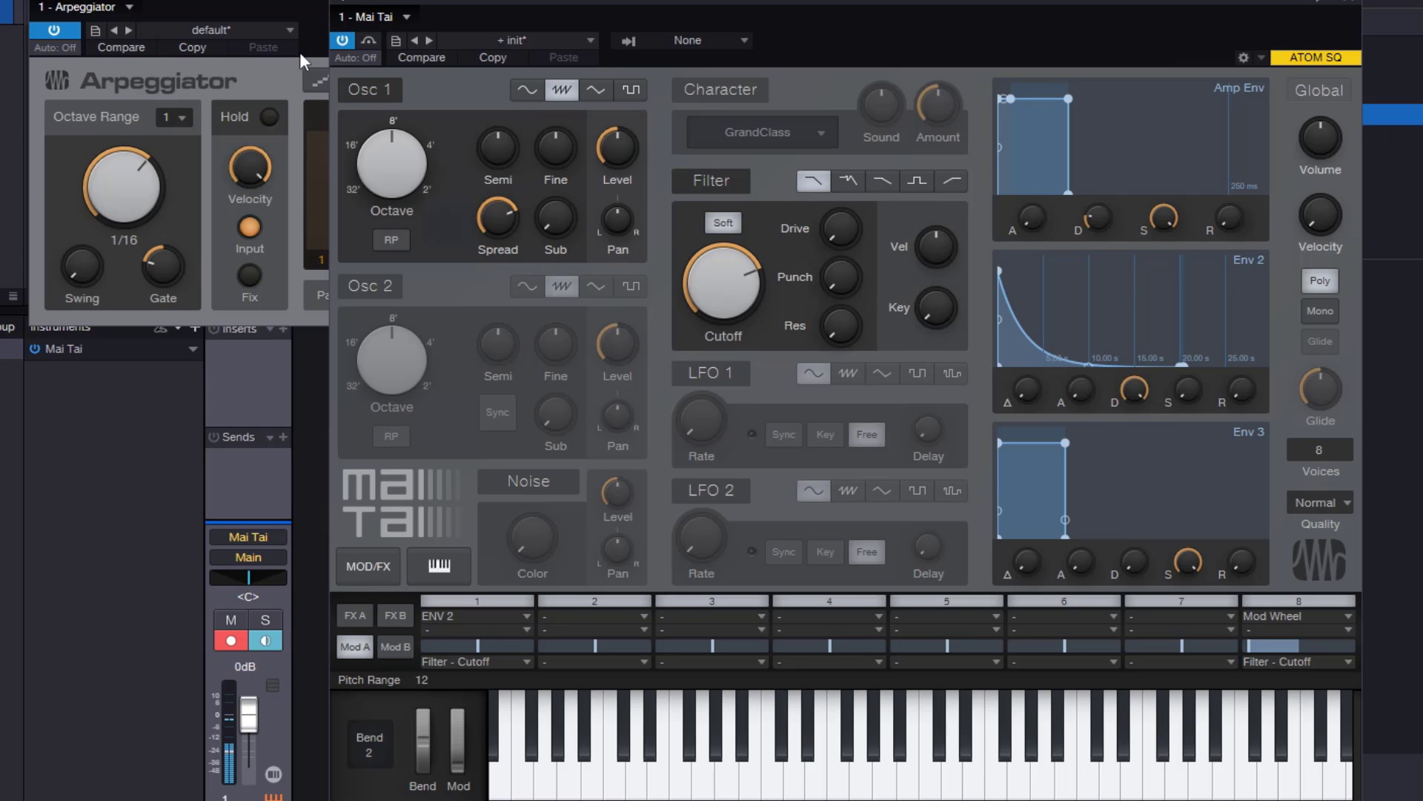
Turn on the Arpeggiator's Hold mode to try it out, and switch it off again.
left_click(285, 25)
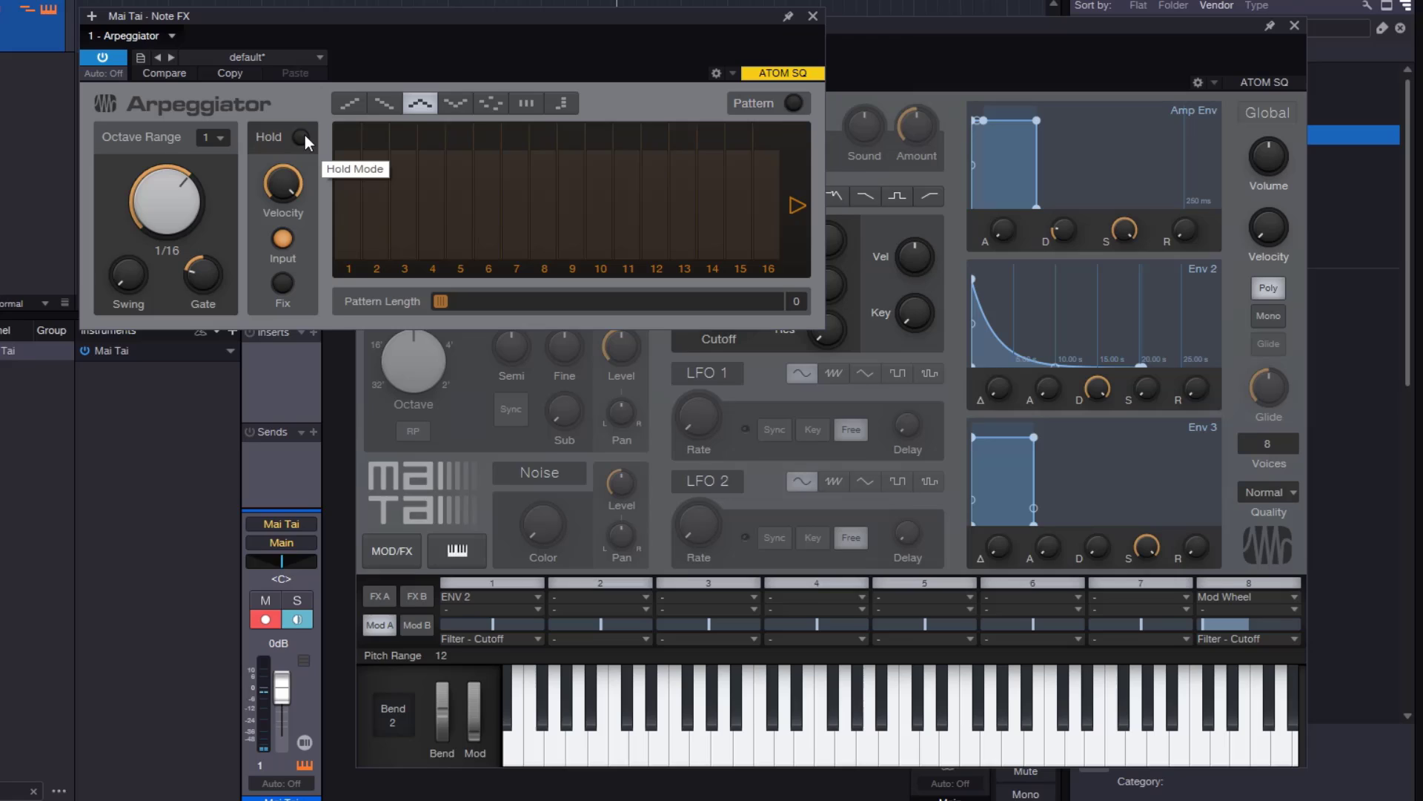
left_click(302, 137)
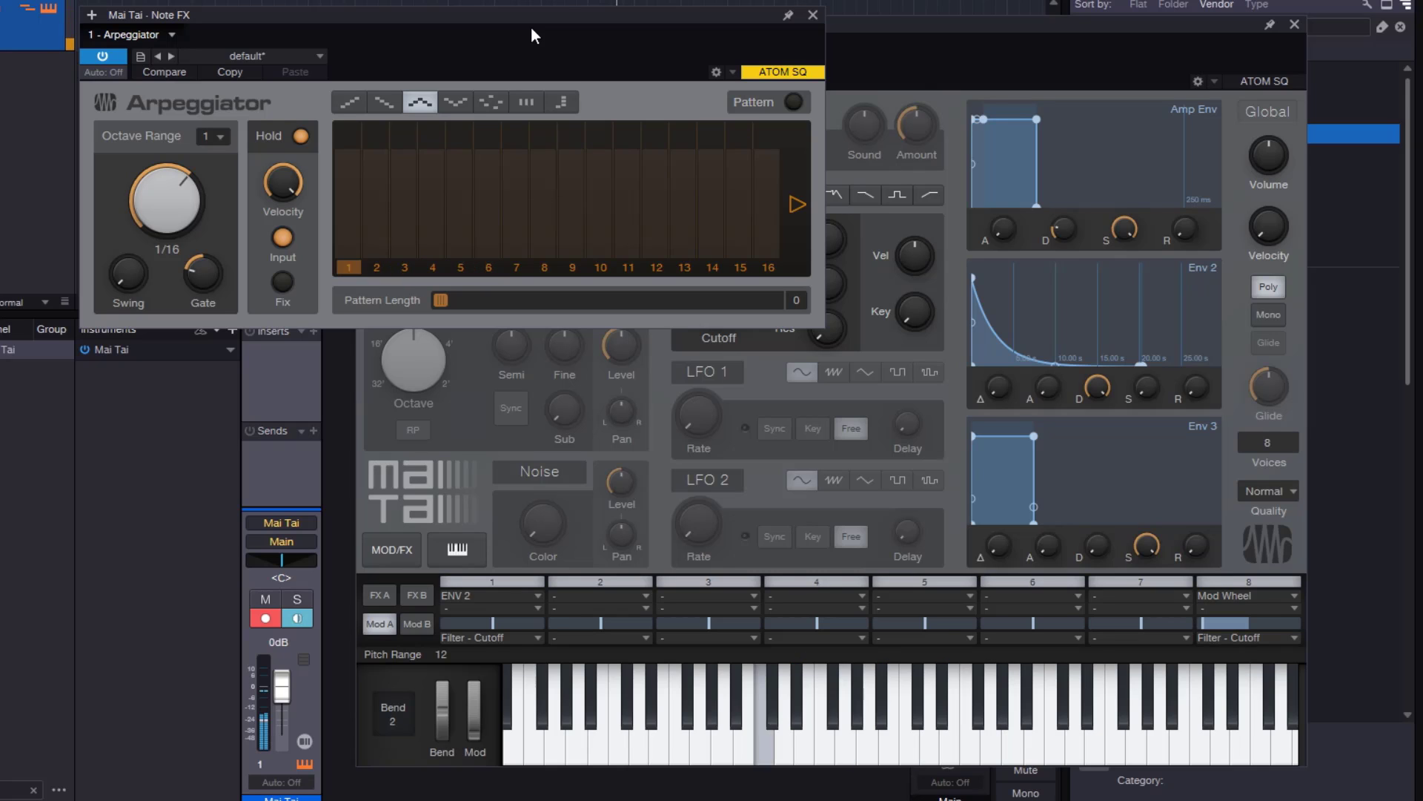
left_click(300, 137)
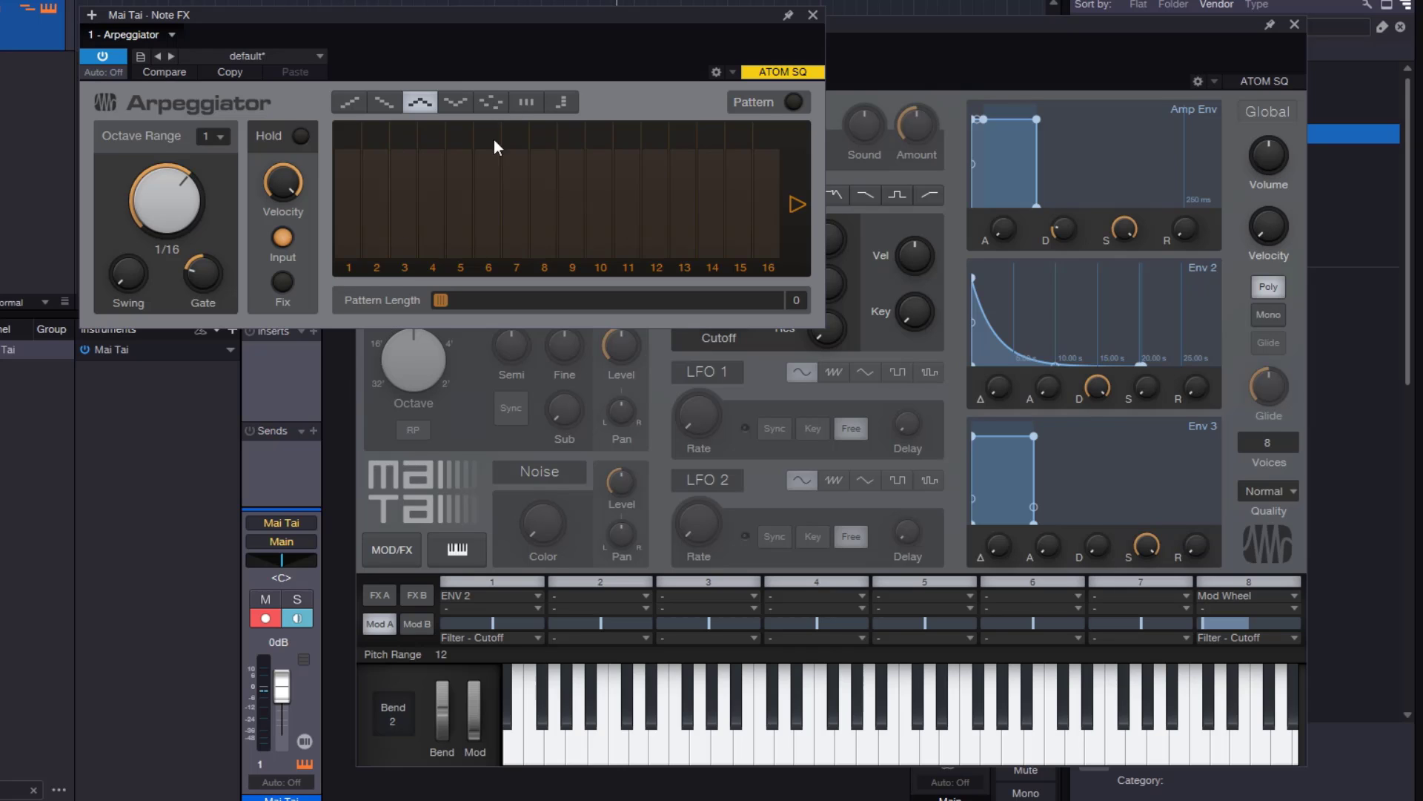
Move the Arpeggiator window away from the Mai Tai editor so the two overlap less, and bring the Arpeggiator to the front.
left_click(857, 128)
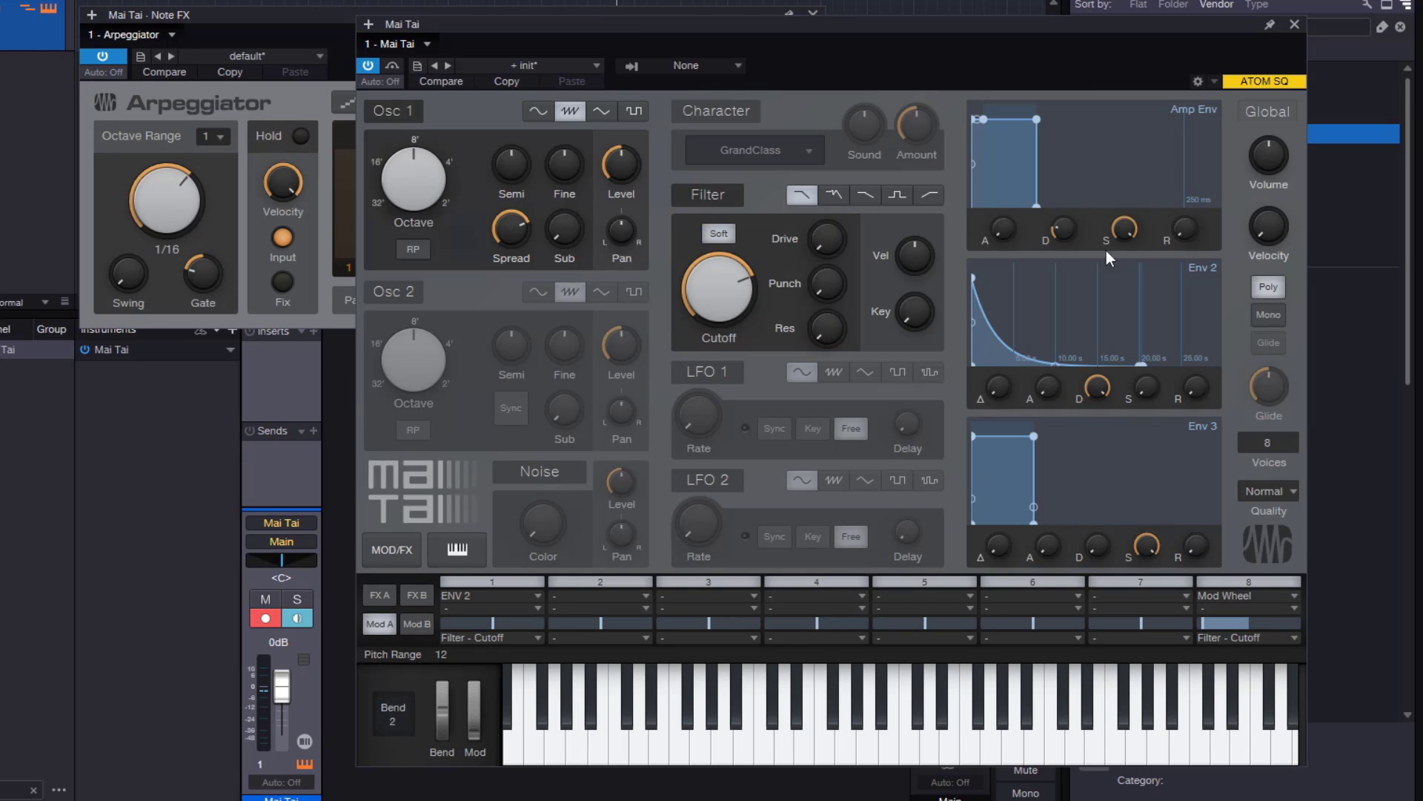
left_click(291, 12)
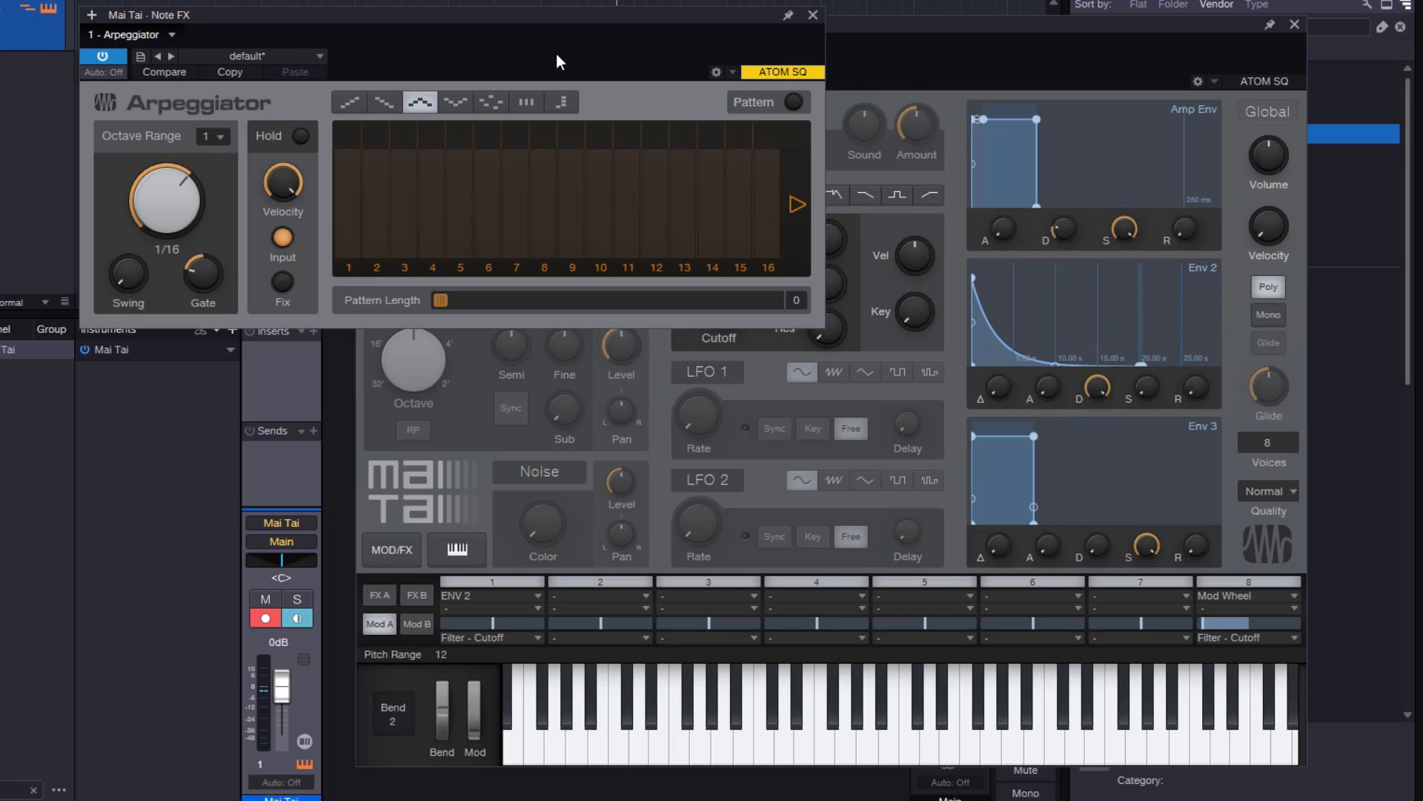
left_click_drag(454, 27, 170, 23)
left_click(574, 20)
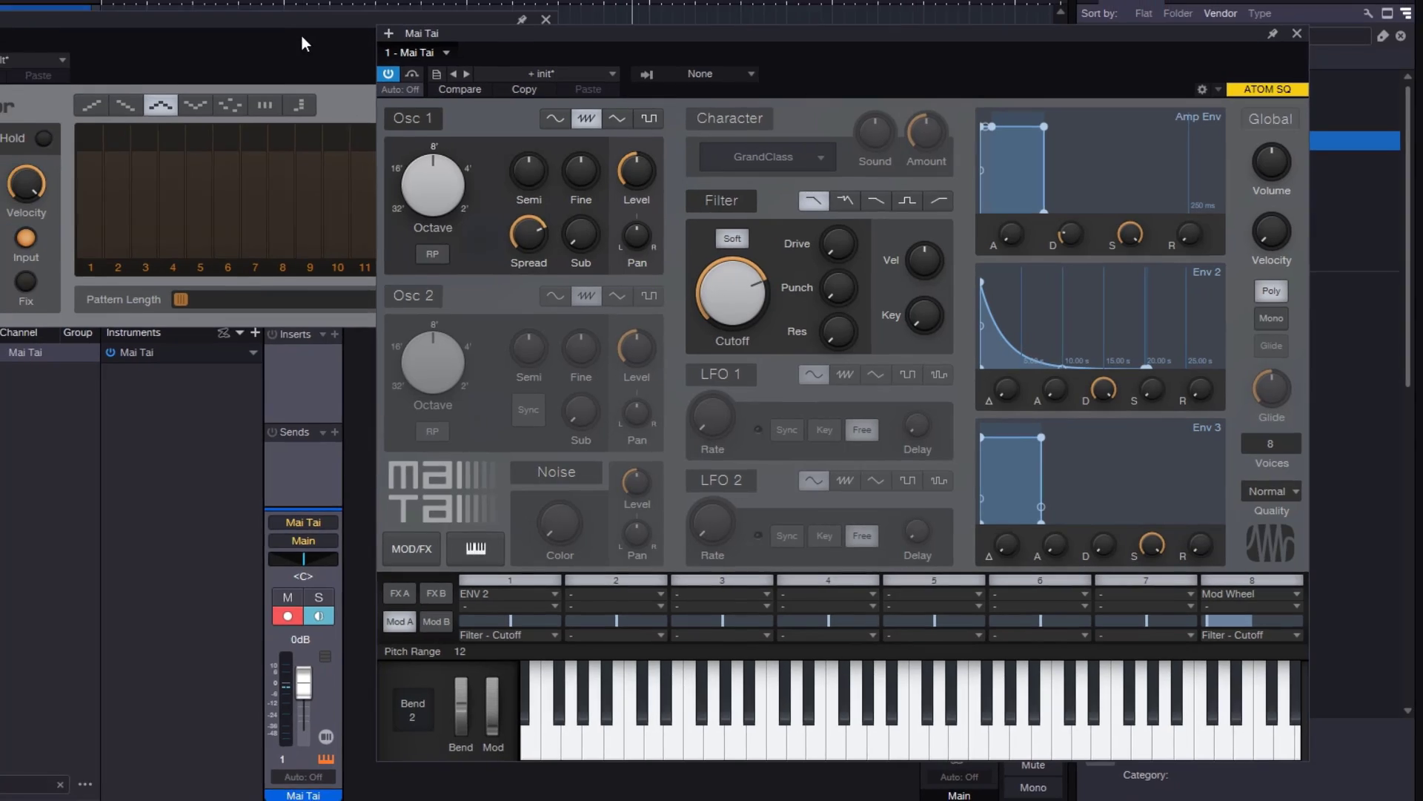
left_click(275, 26)
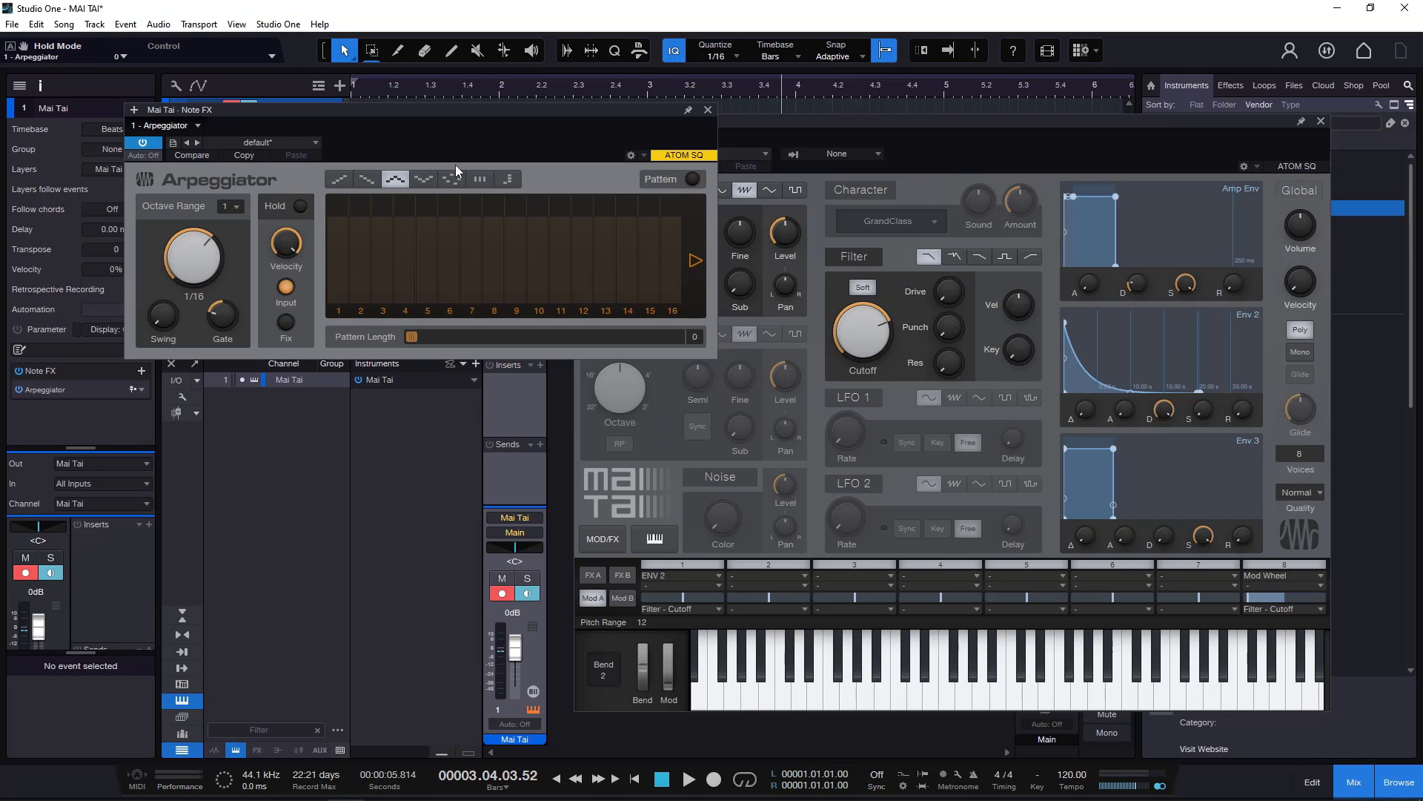
Raise the Vel amount of Mai Tai's filter beyond 54 % and set the filter cutoff to about 2.35 kHz.
left_click_drag(907, 132, 914, 129)
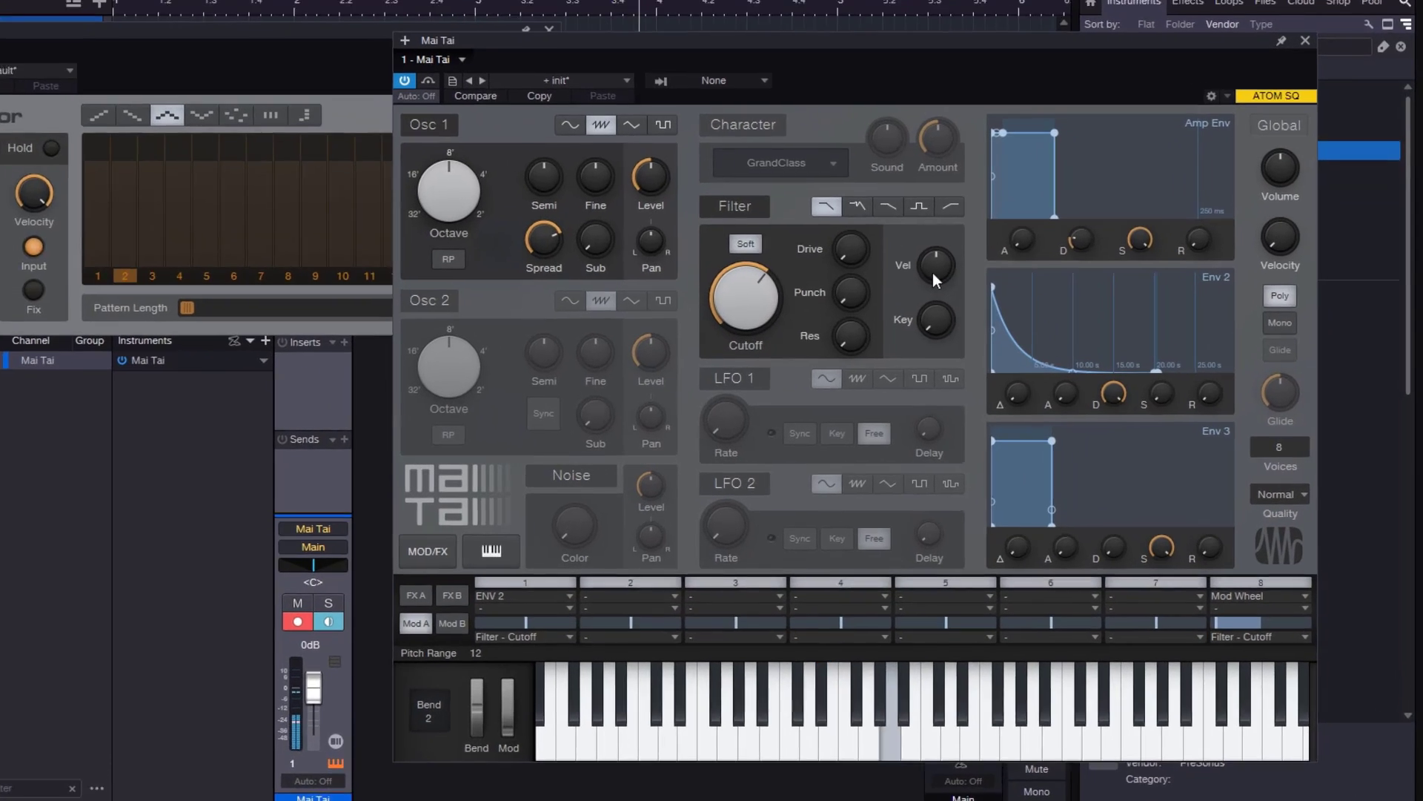
left_click_drag(1026, 296, 1033, 277)
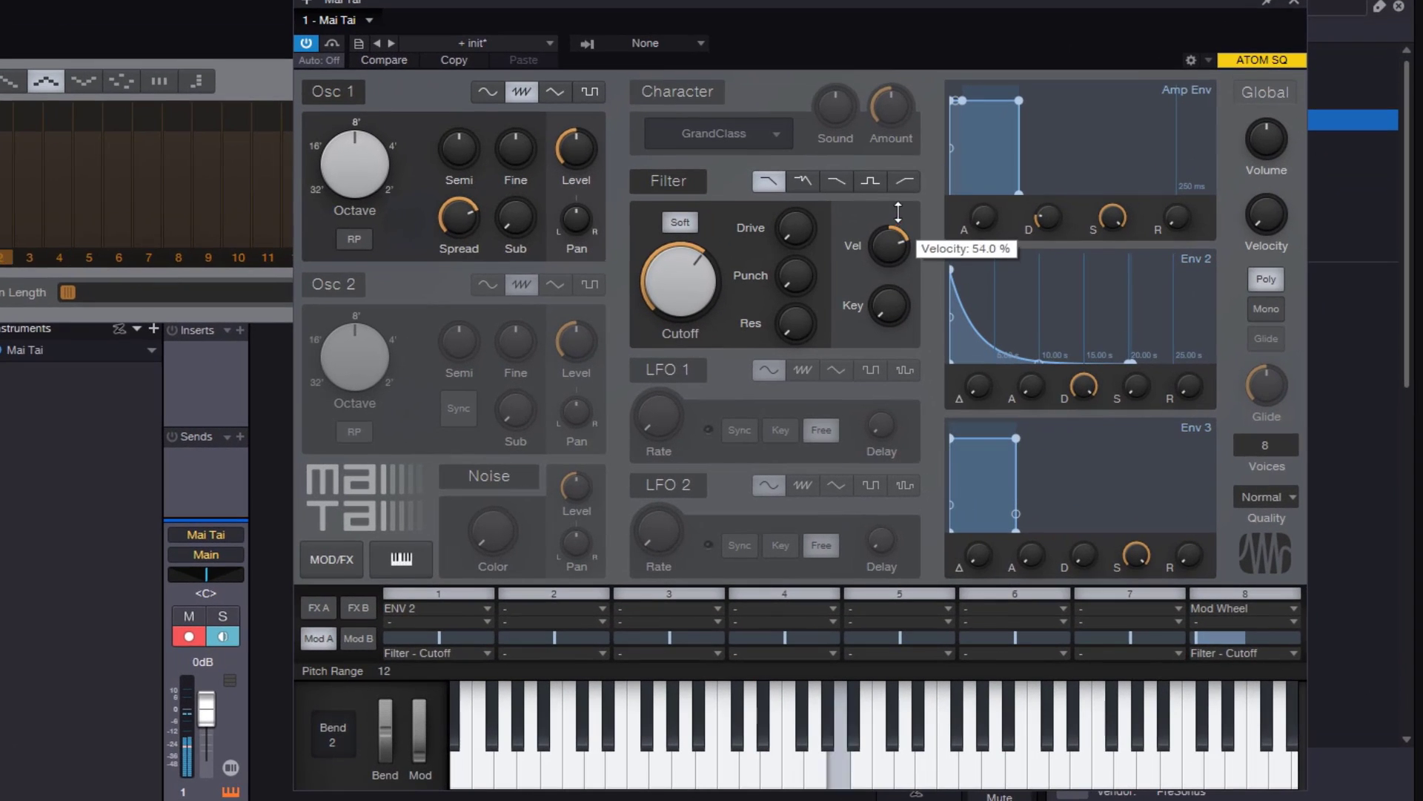
left_click_drag(897, 212, 898, 138)
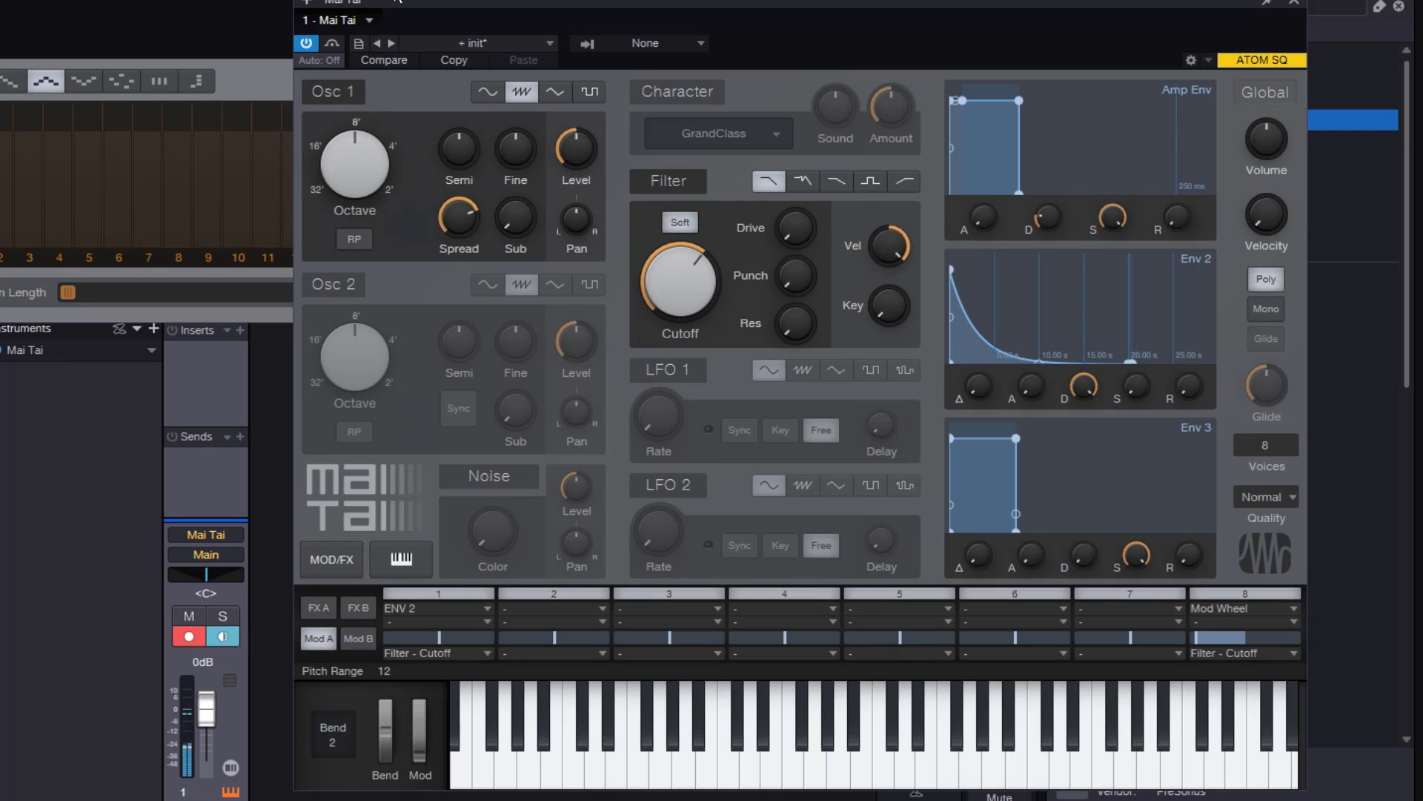
left_click(967, 691)
left_click(648, 189)
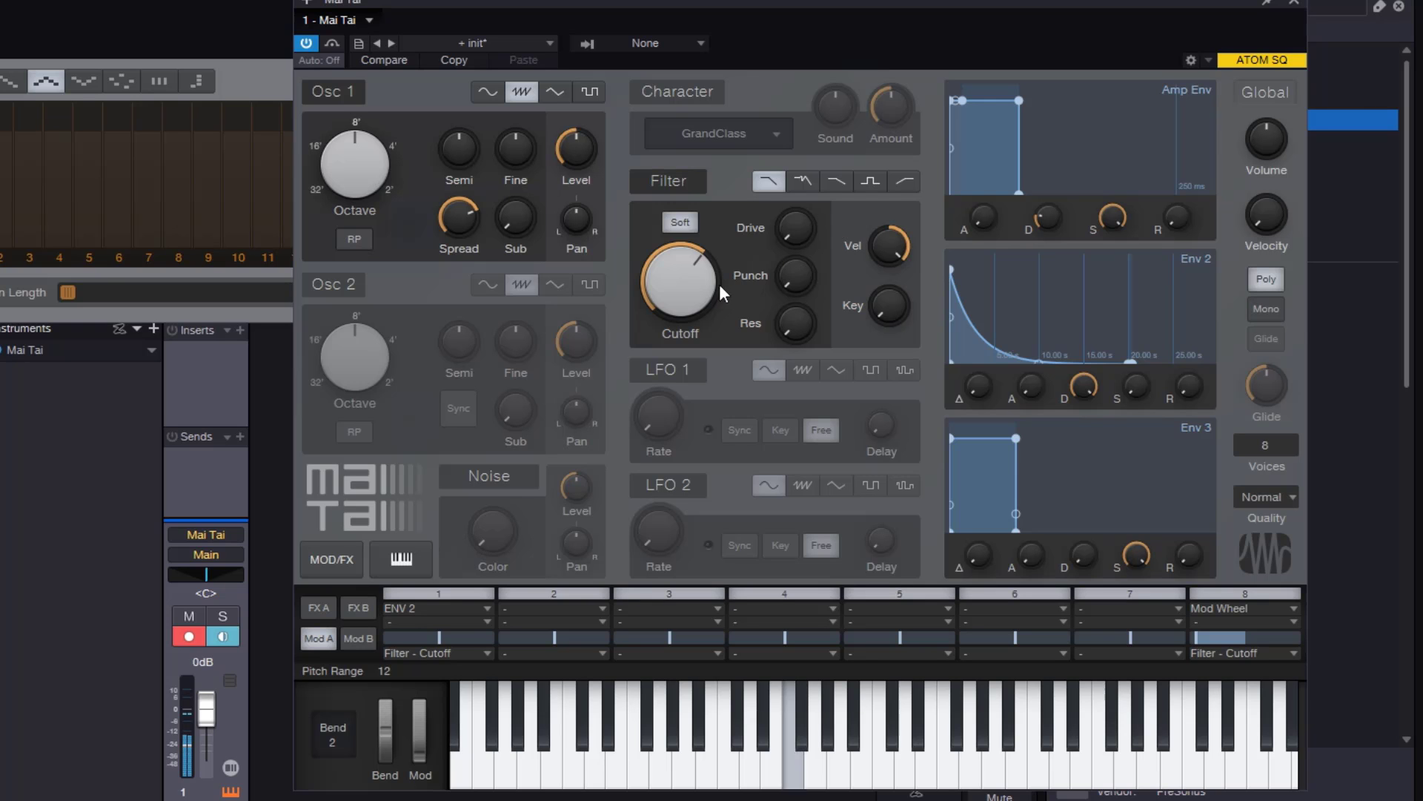
mouse_move(682, 295)
left_mouse_down()
mouse_move(682, 275)
mouse_move(682, 291)
left_mouse_up()
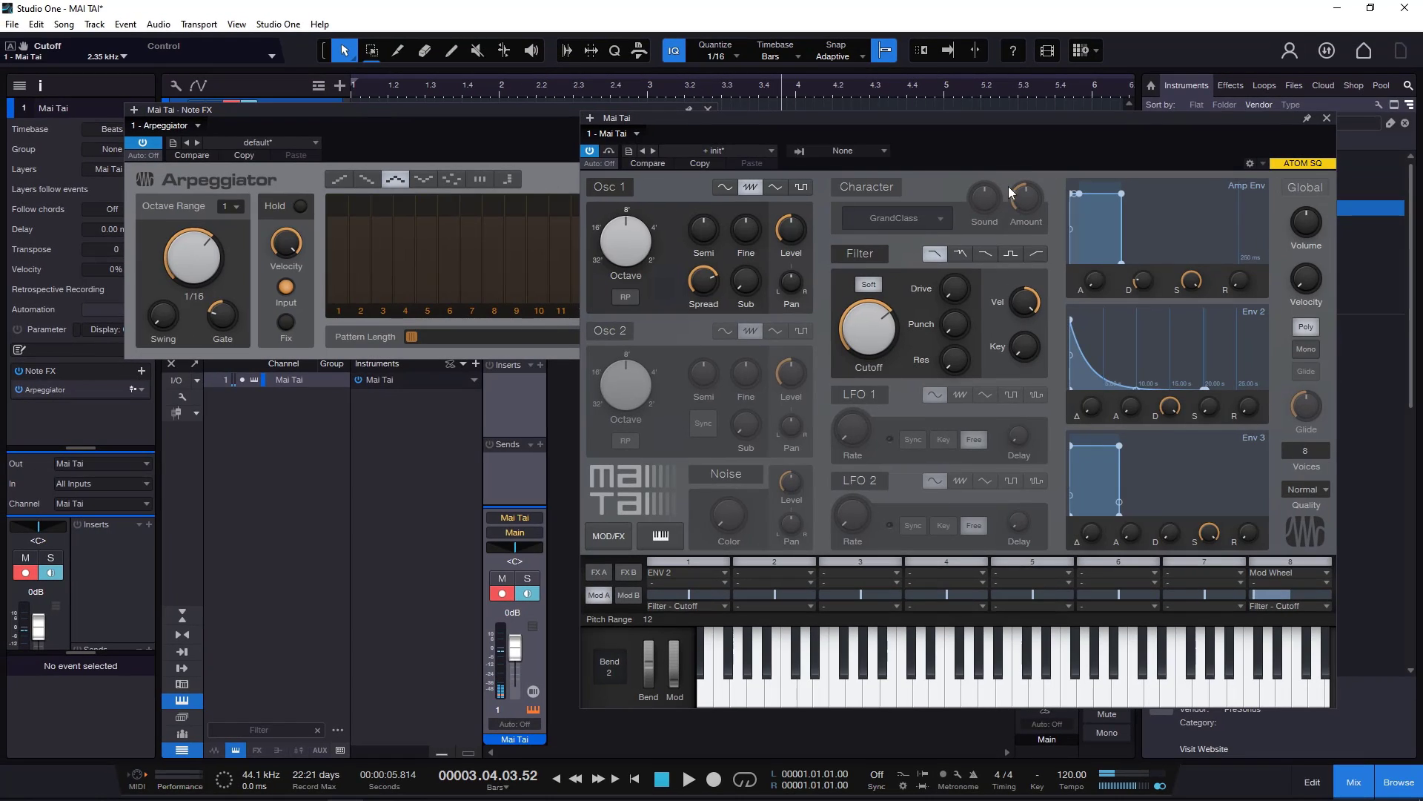
Try lower Velocity amounts on the Arpeggiator, including 36 % and 9 %, and return the Velocity to its maximum.
left_click(304, 255)
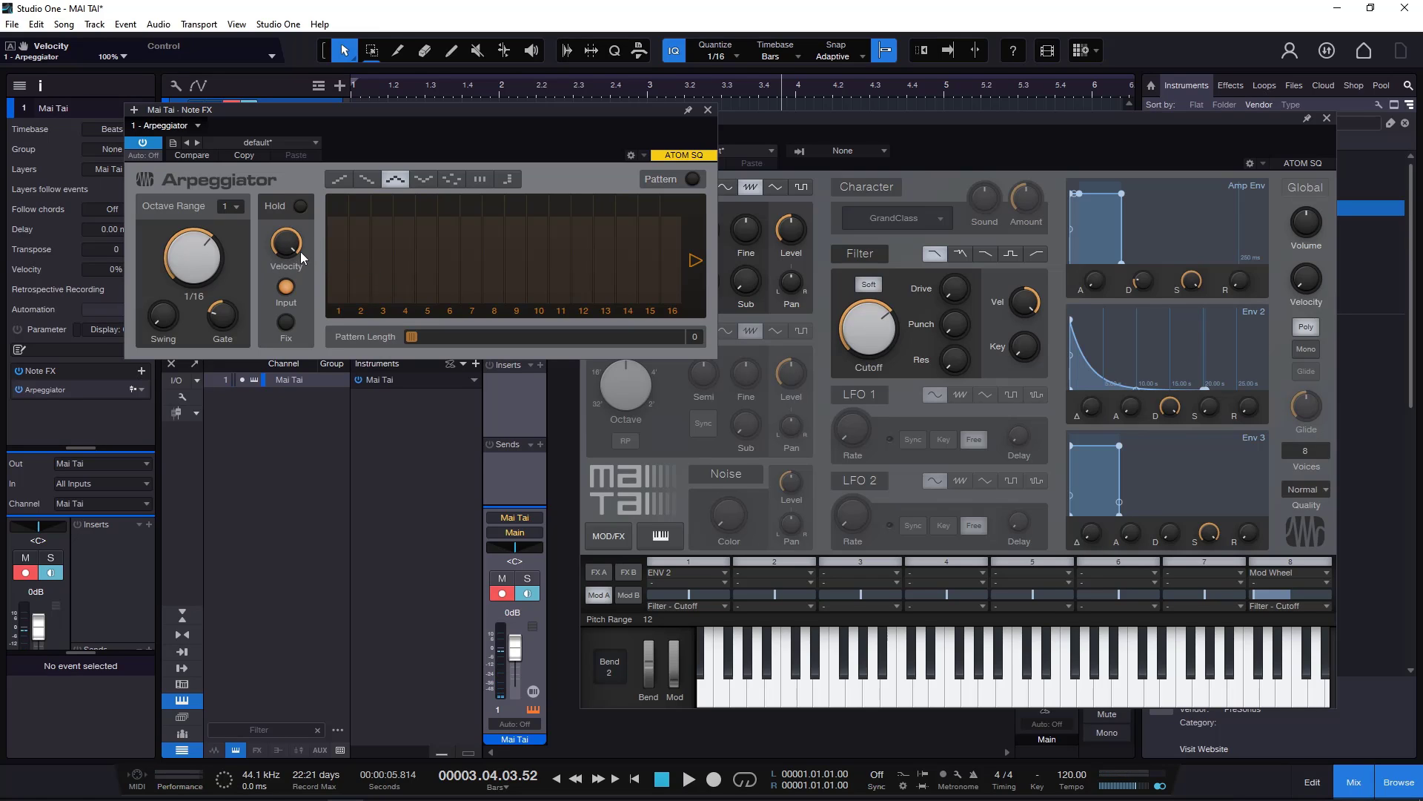
left_click_drag(288, 242, 313, 343)
mouse_move(299, 252)
left_click_drag(290, 256, 296, 23)
mouse_move(290, 244)
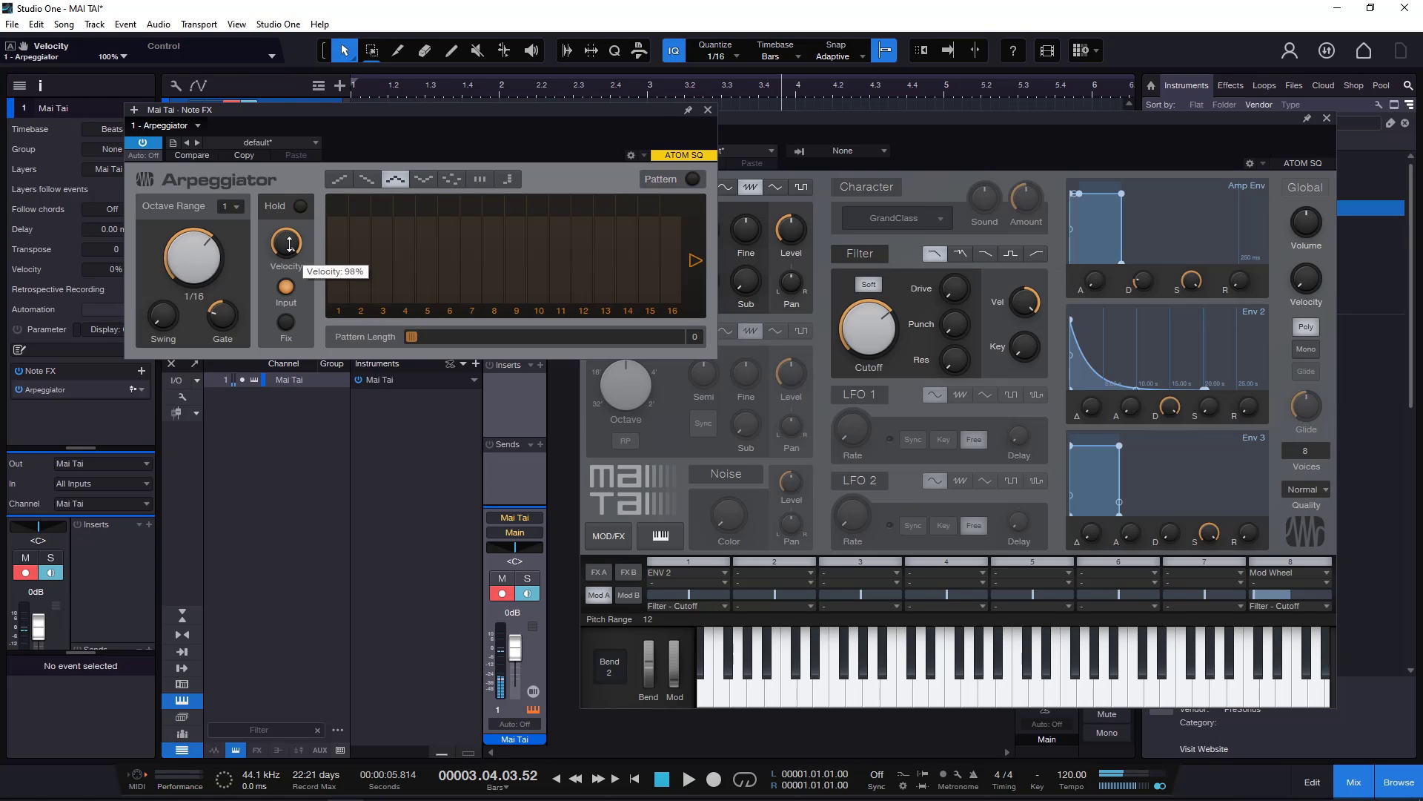
left_click_drag(290, 244, 302, 347)
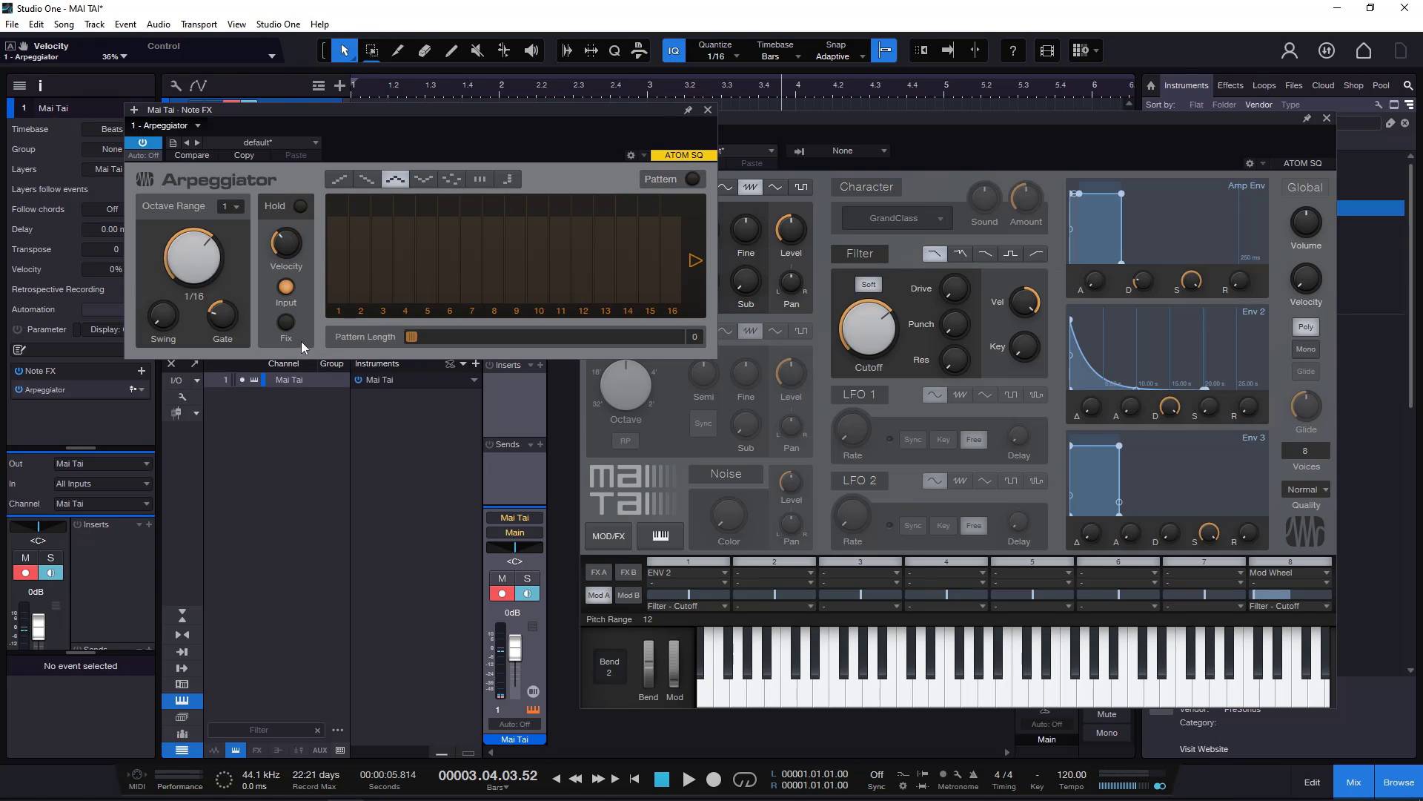
mouse_move(292, 245)
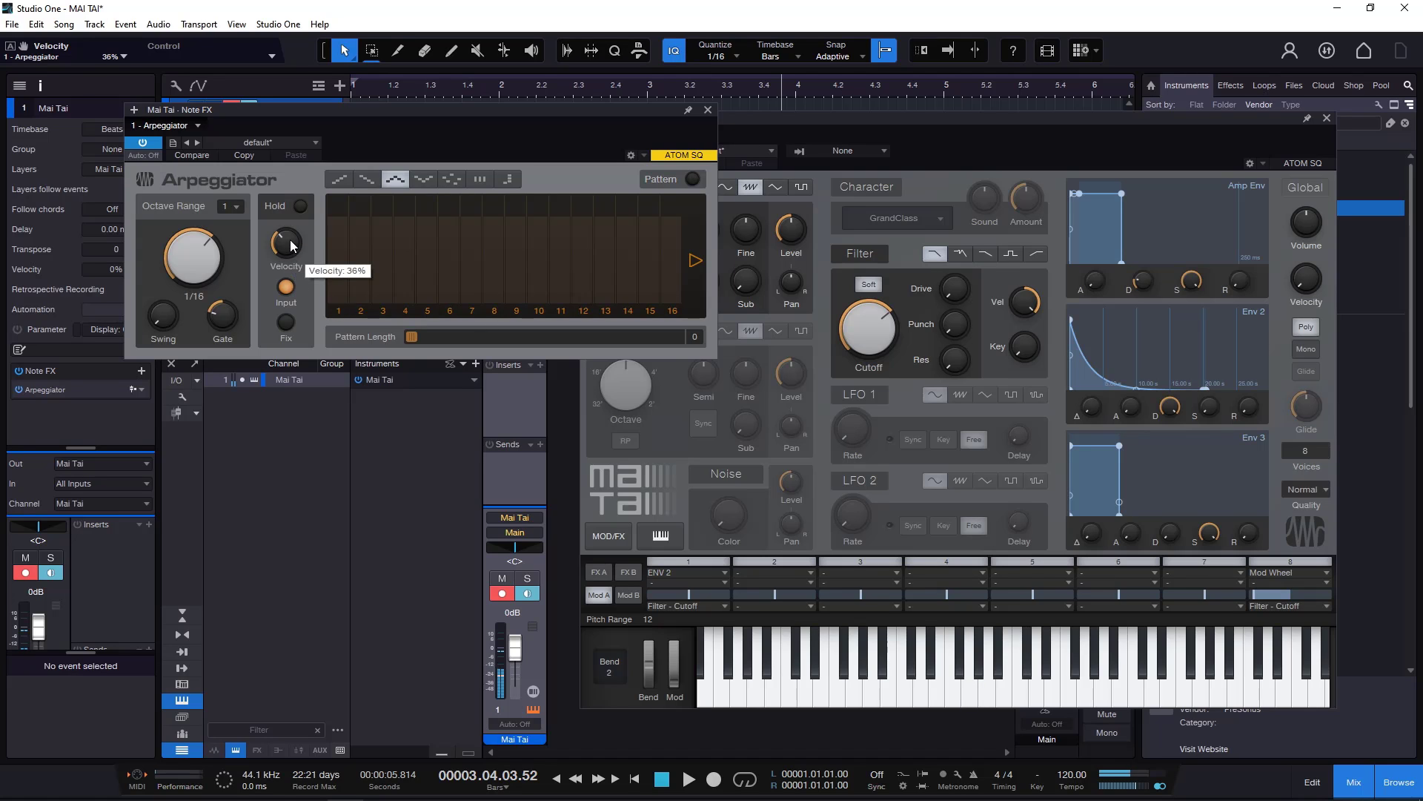
left_click_drag(291, 245, 292, 289)
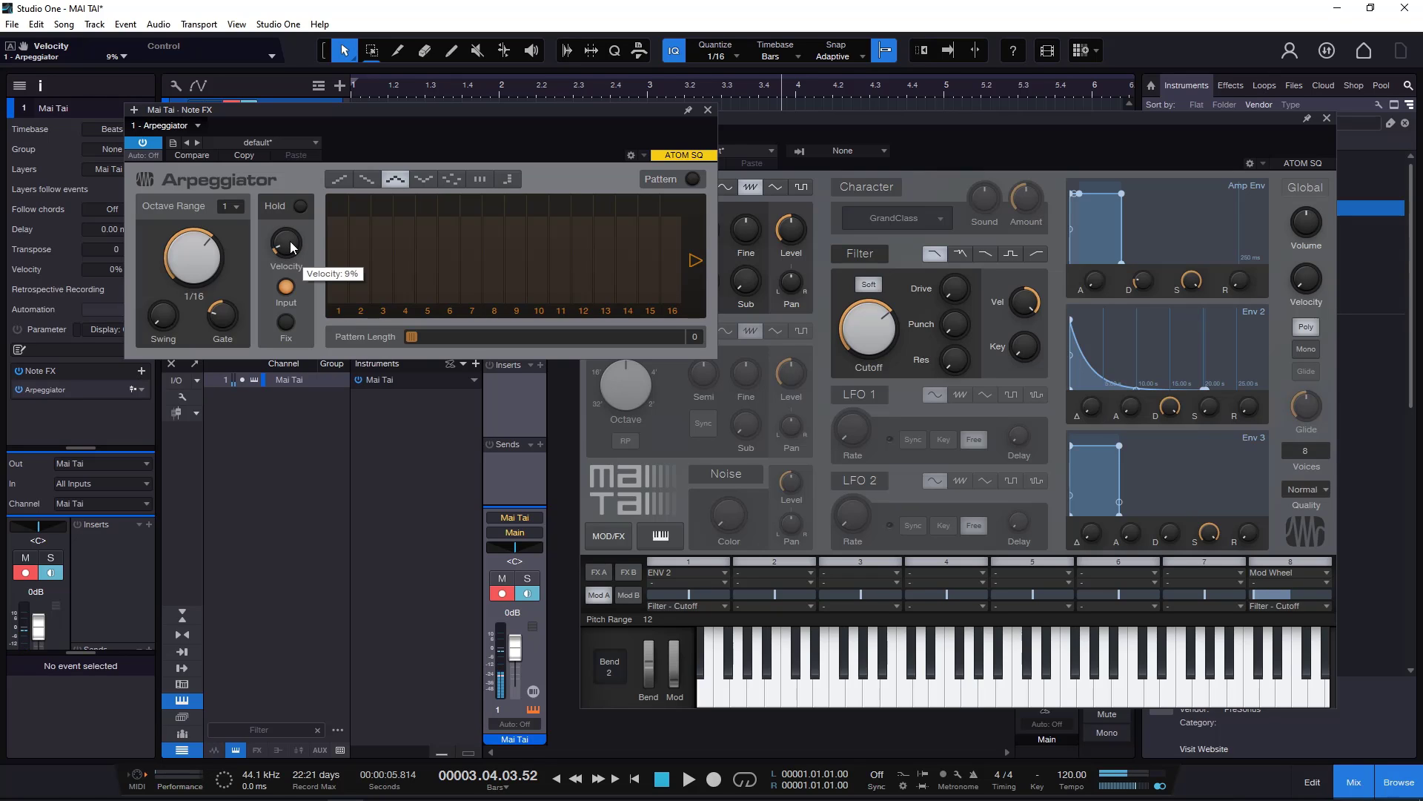
left_click_drag(291, 244, 293, 89)
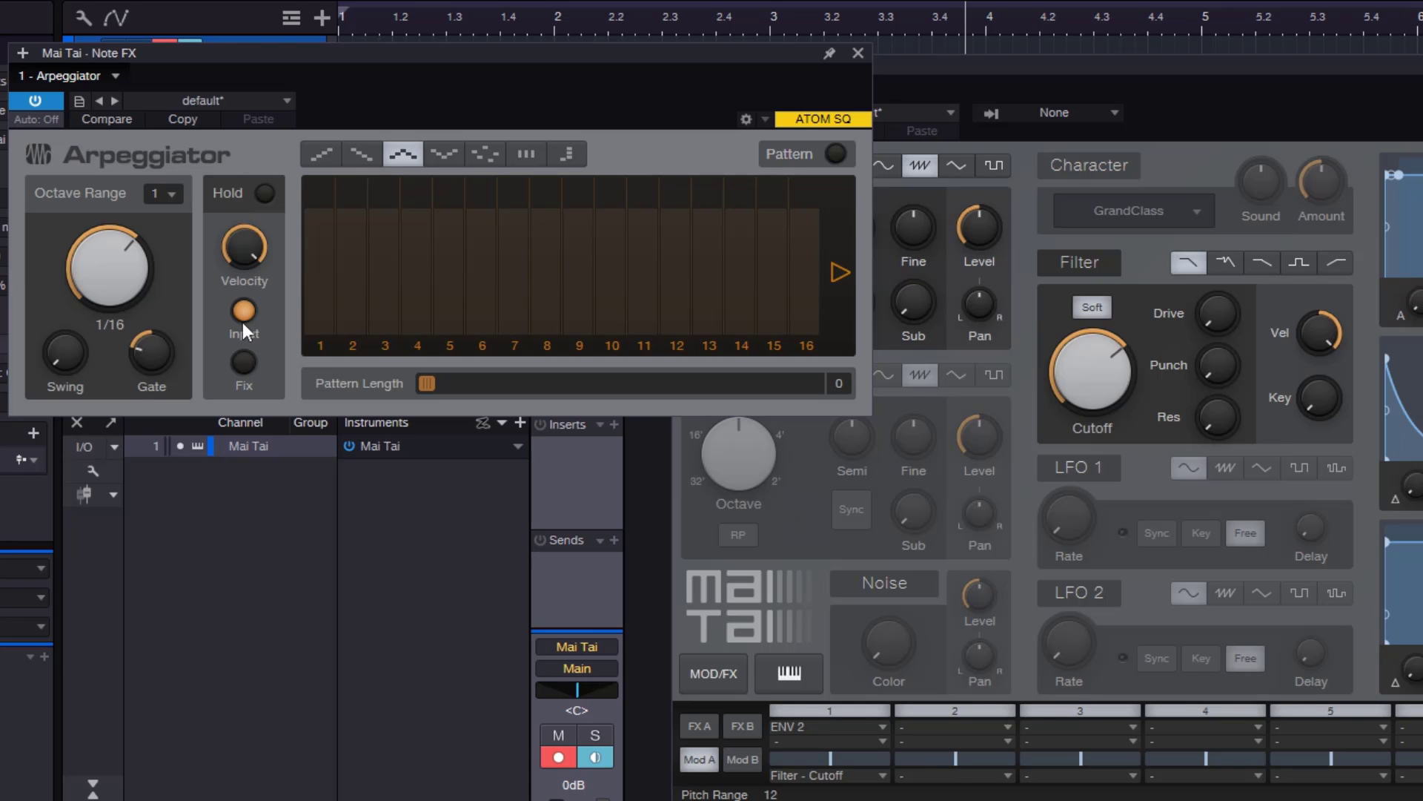
Switch the Arpeggiator's velocity mode to Fix and try a high and a much lower Velocity amount.
left_click(245, 362)
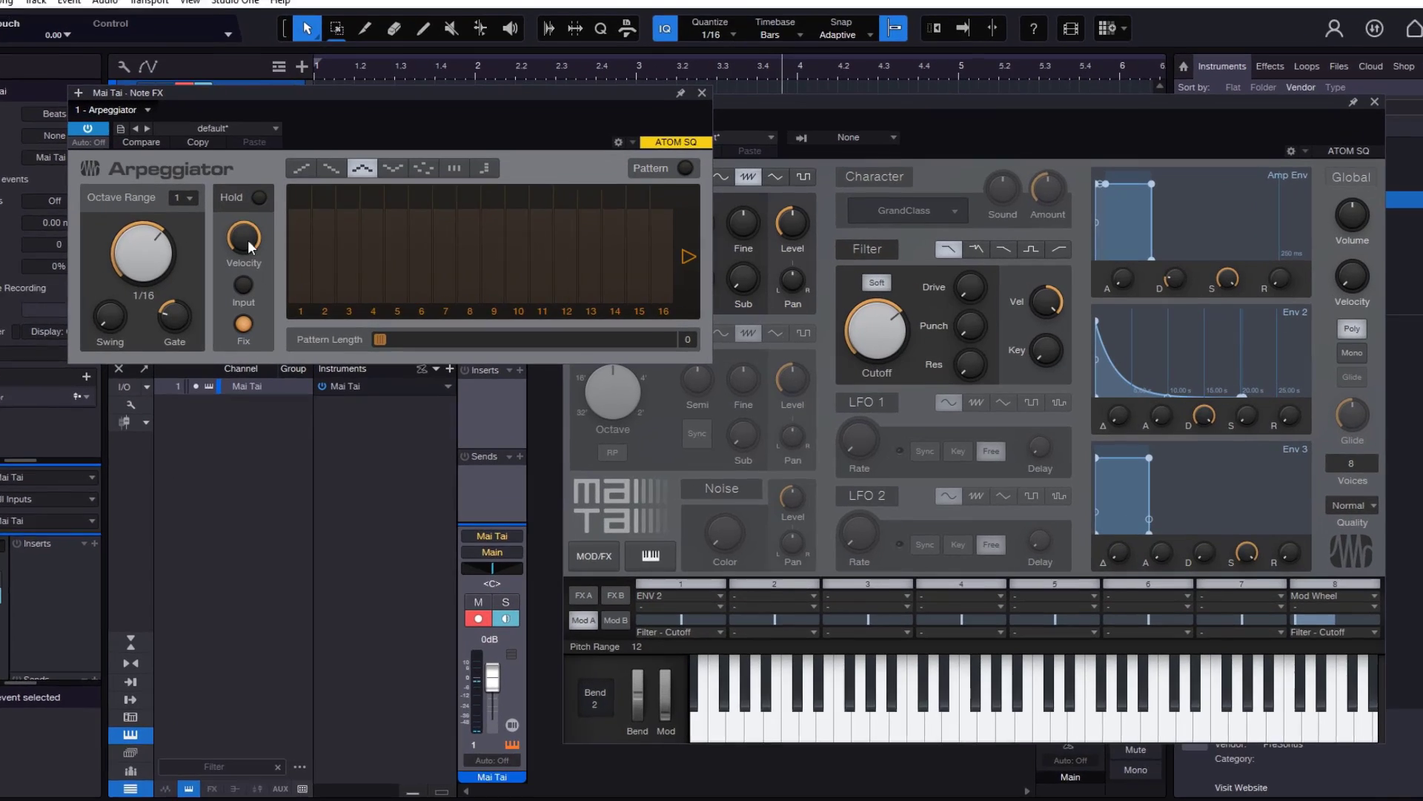
left_click_drag(288, 245, 289, 183)
left_click_drag(205, 161, 207, 166)
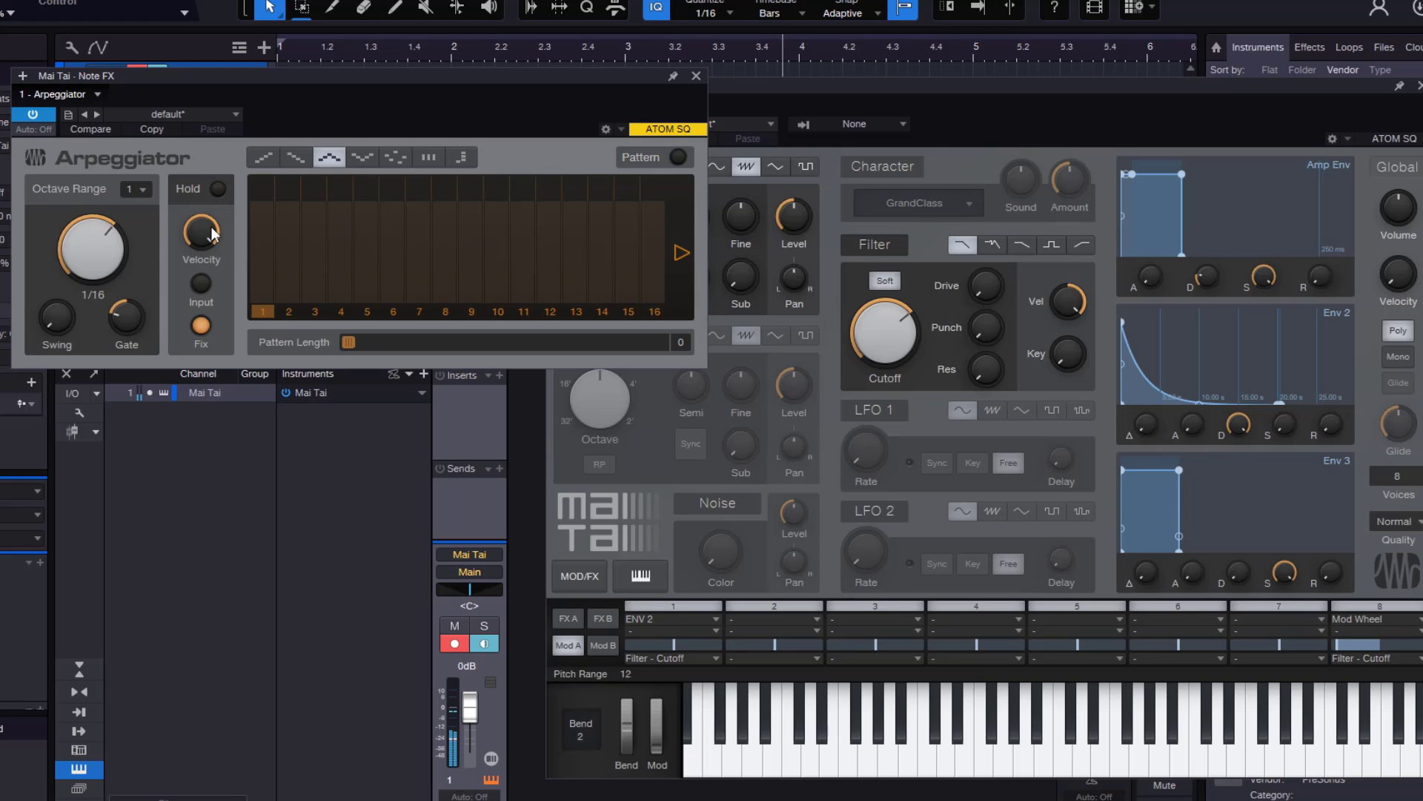
left_click_drag(205, 240, 249, 433)
Examine the Aftertouch to Filter Cutoff routing on Mai Tai's Mod B page, and return to the Mod A page.
left_click(603, 645)
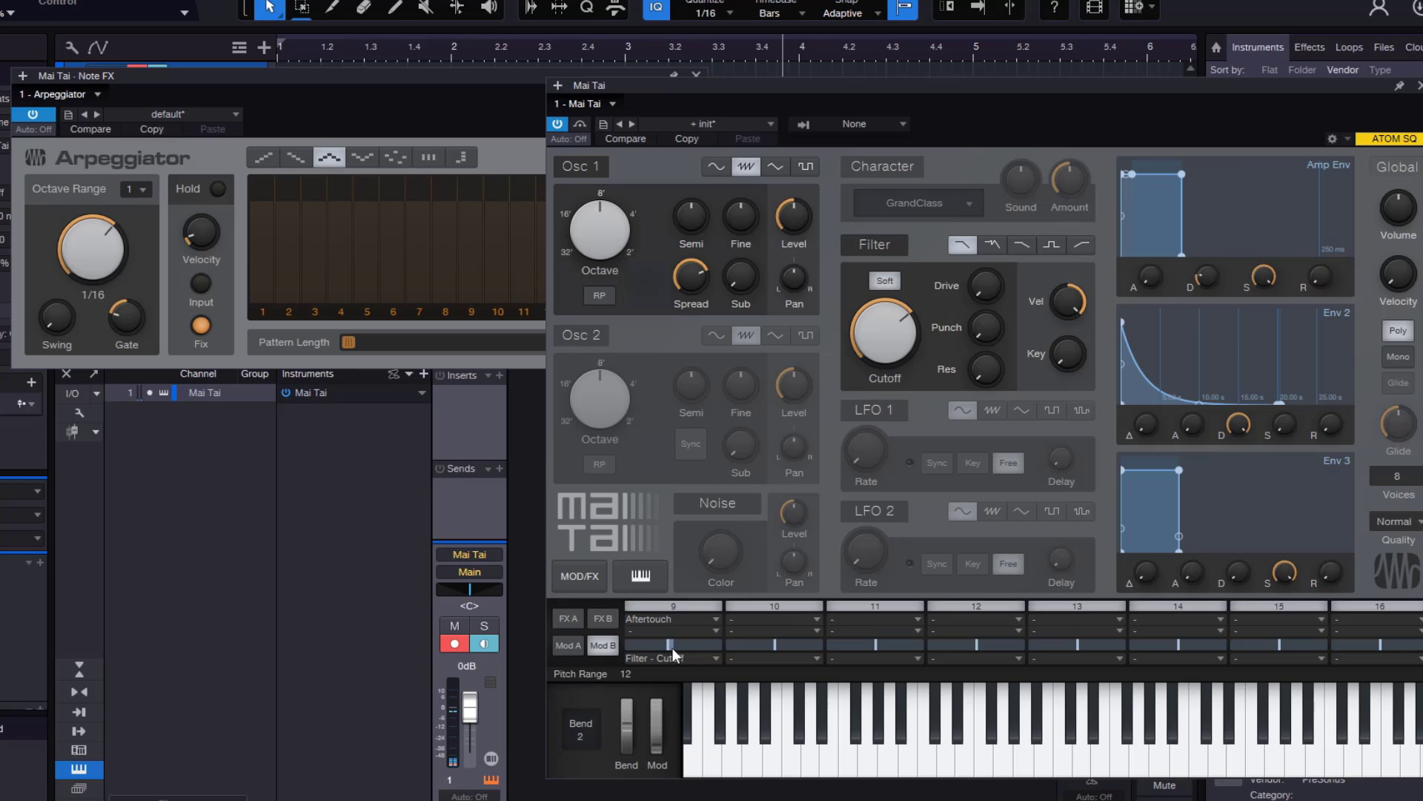
left_click(666, 620)
left_click(672, 647)
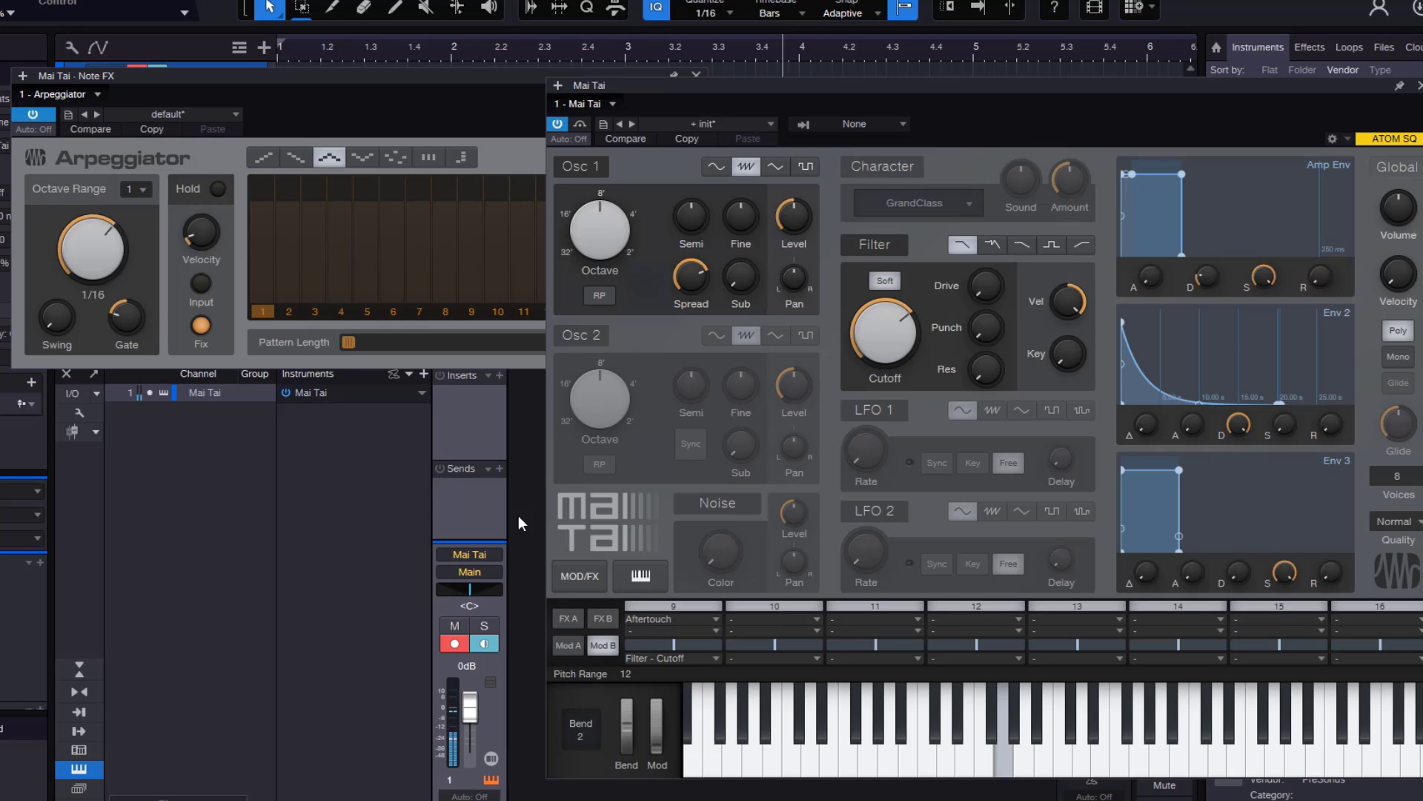
left_click(569, 644)
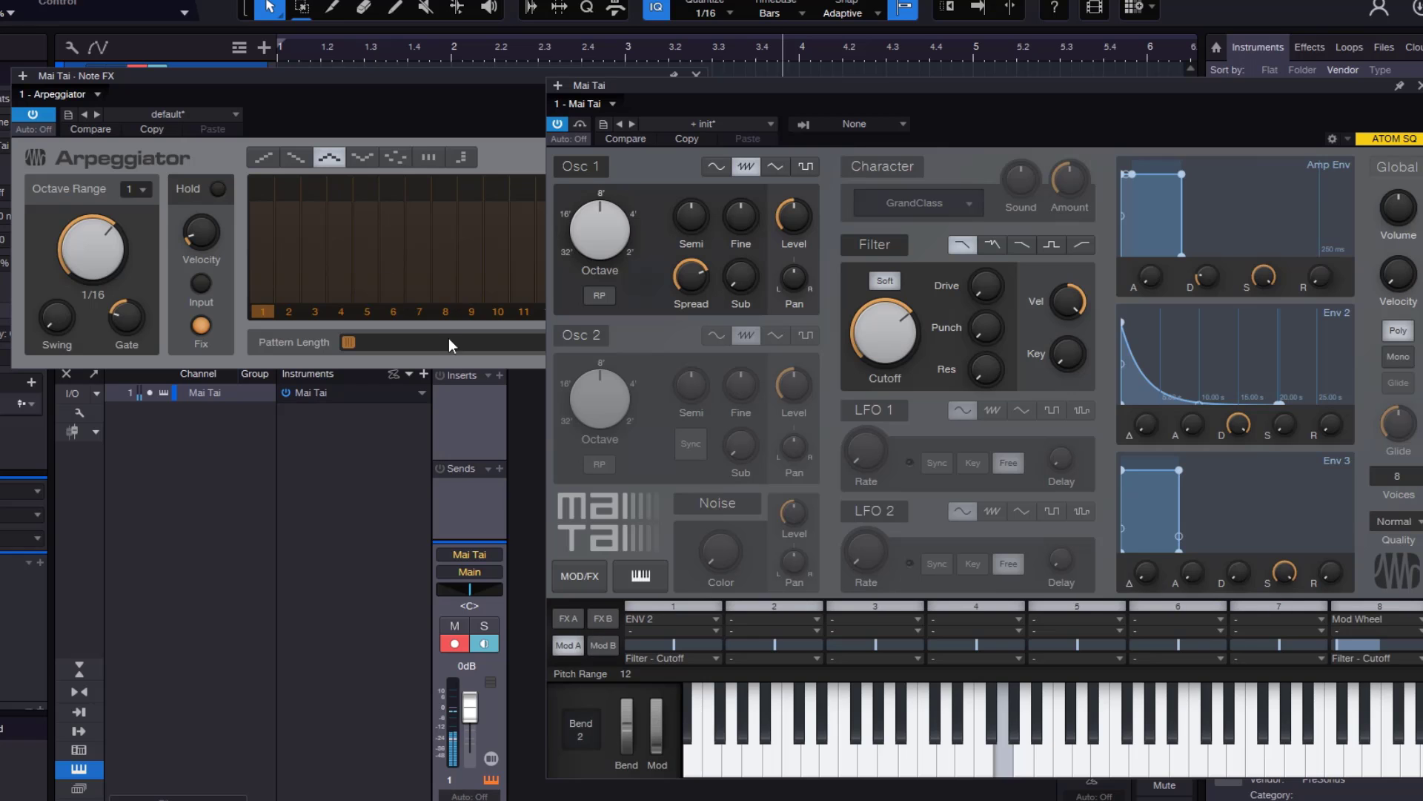
Bring the Arpeggiator back to the front and raise its Velocity to the maximum.
left_click(191, 242)
left_click_drag(202, 183, 201, 83)
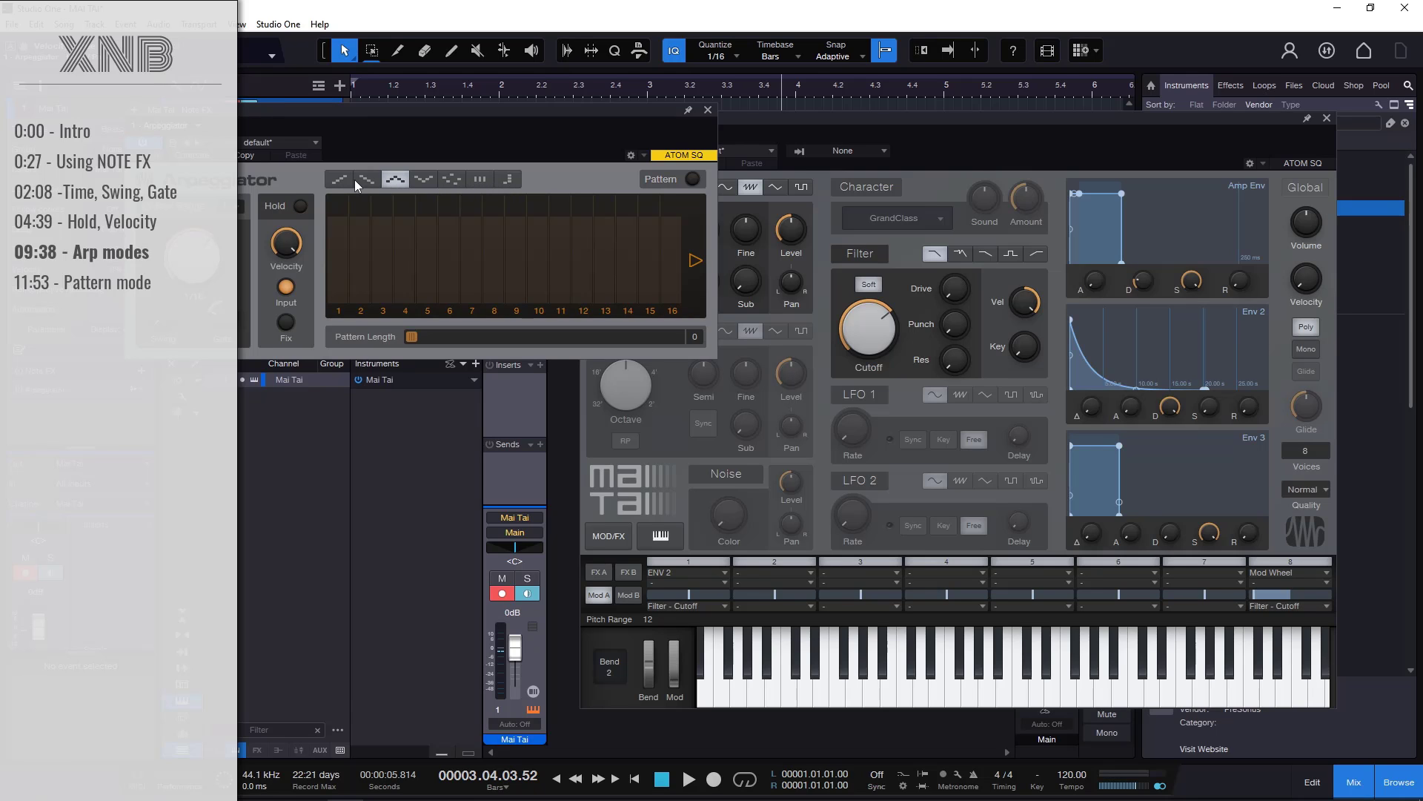
Switch the Arpeggiator to the ascending play mode and set its rate to 1/8.
left_click(339, 183)
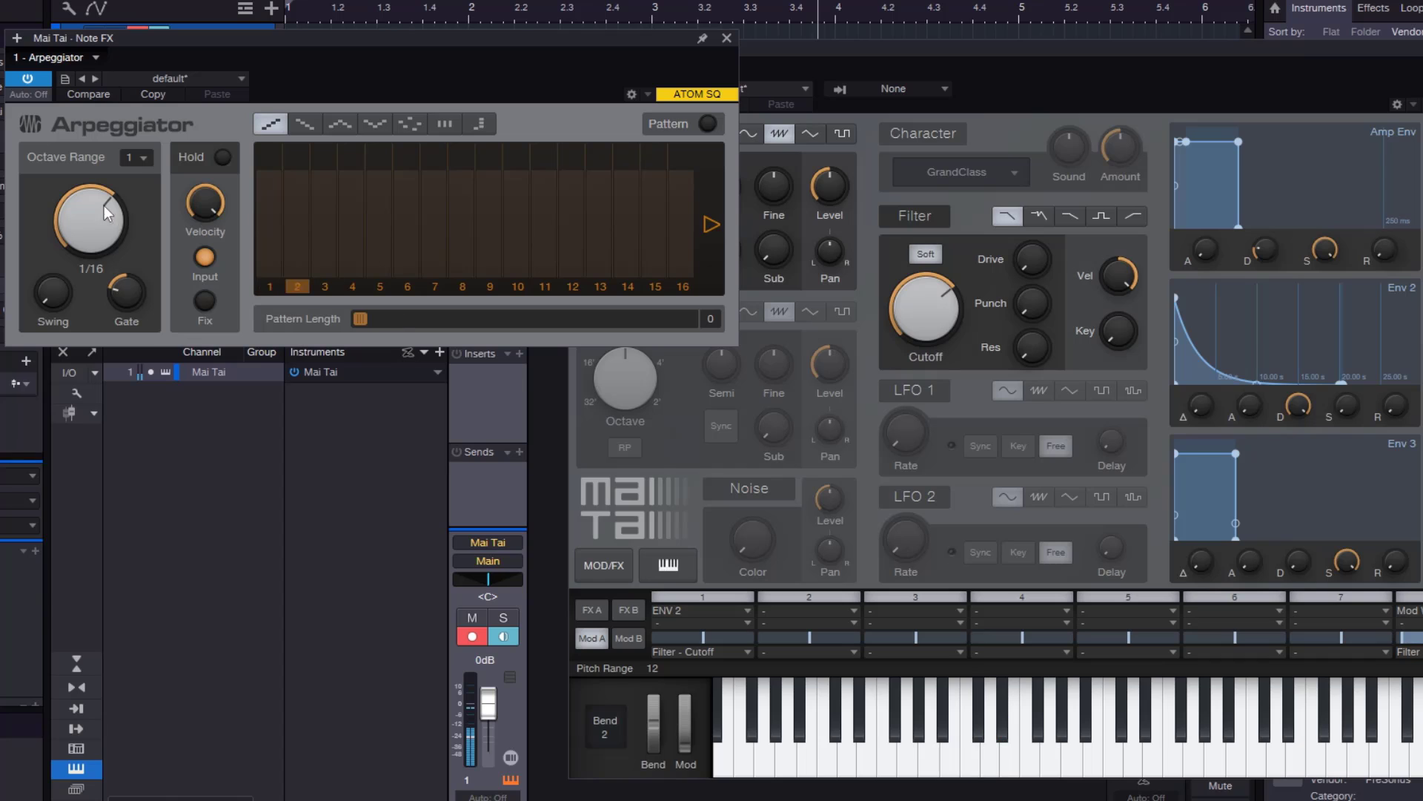
left_click_drag(104, 215, 97, 234)
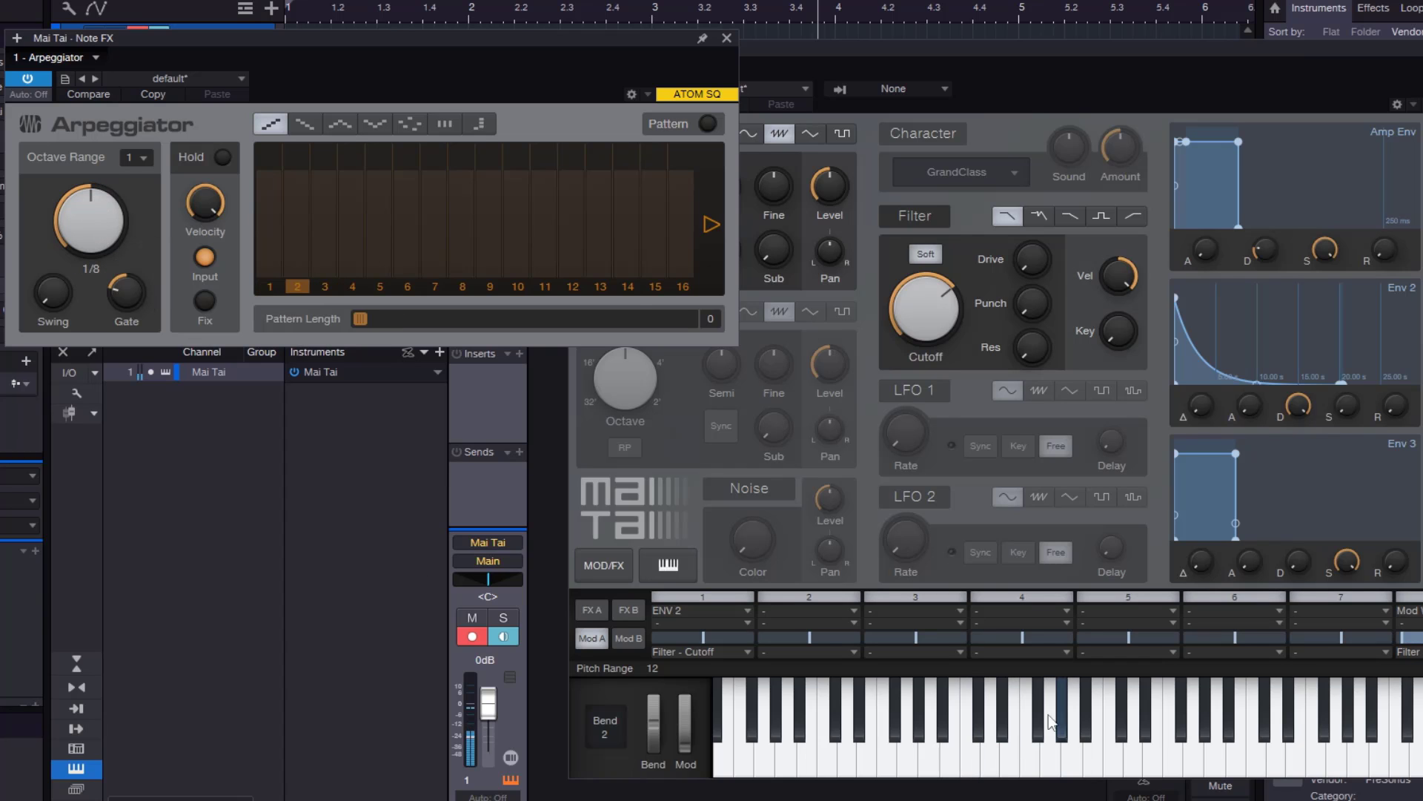
Try each of the remaining Arpeggiator play modes in order, from descending through to Chord Mode.
left_click(307, 126)
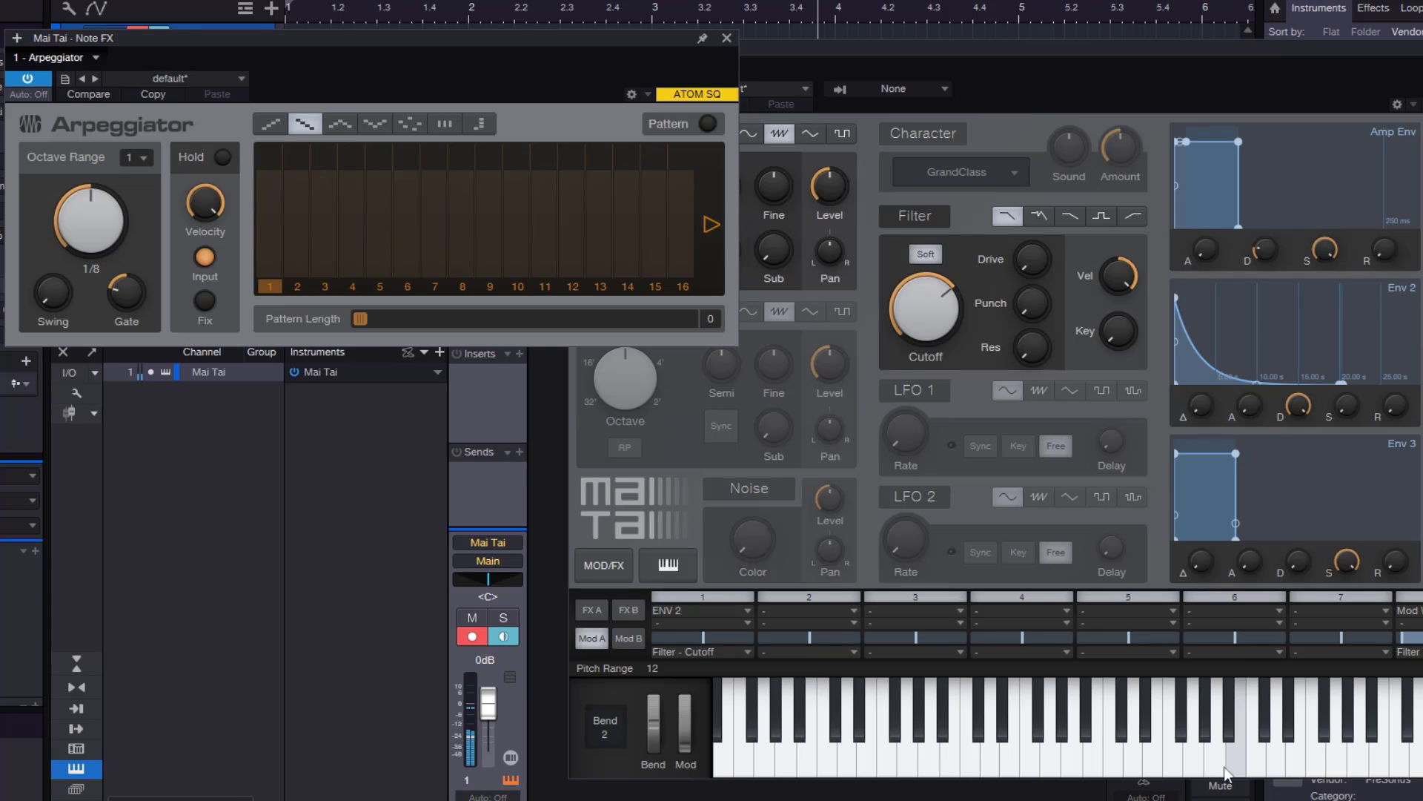
left_click(341, 127)
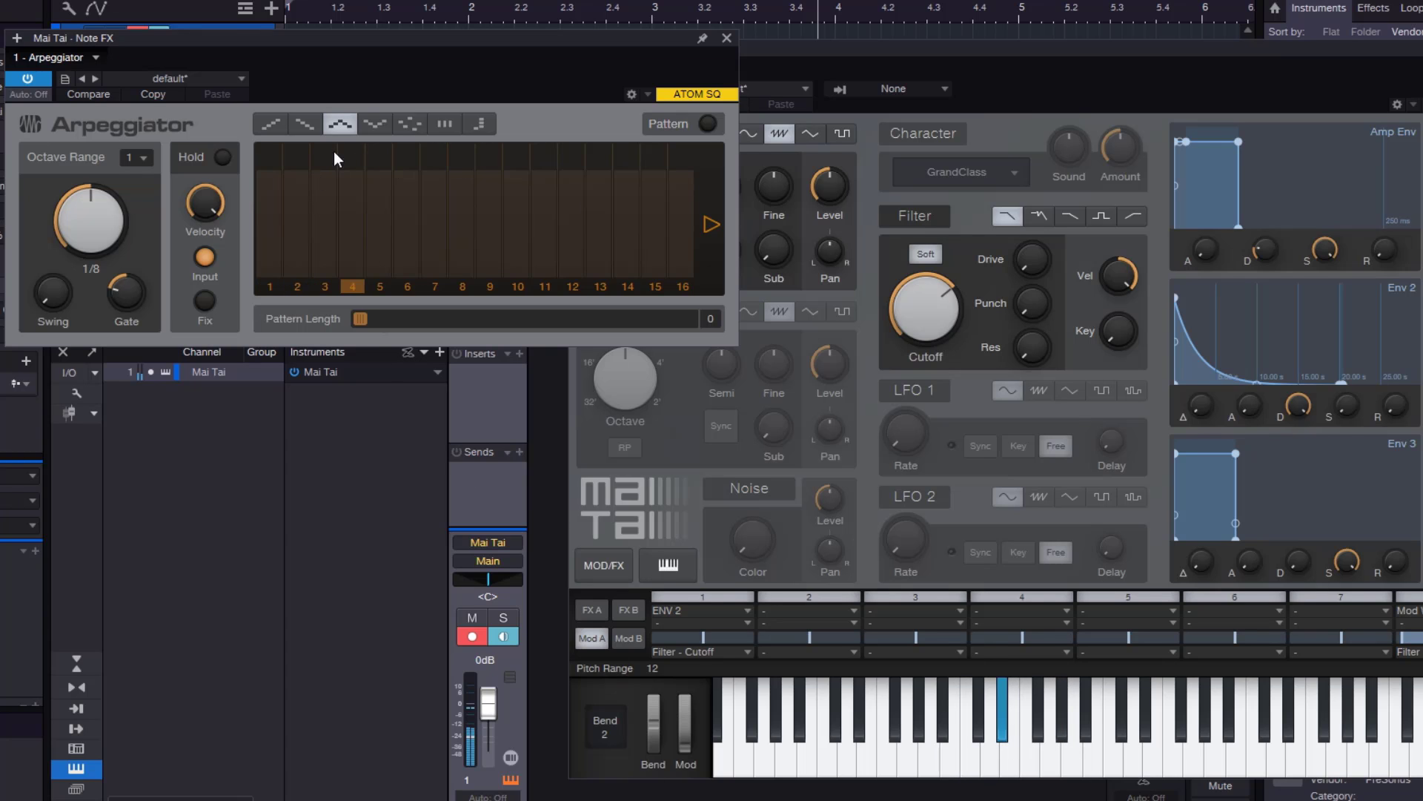
left_click(375, 123)
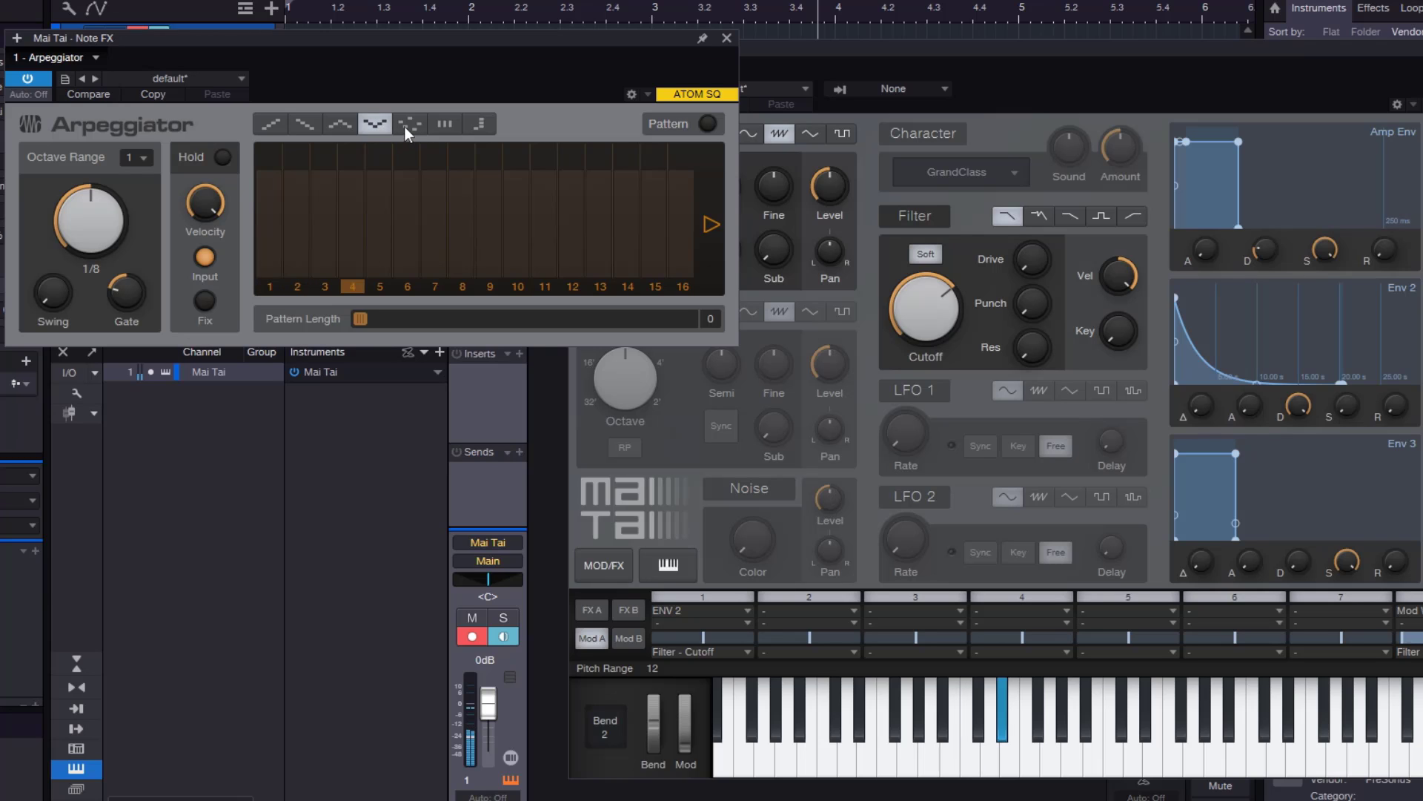
left_click(405, 127)
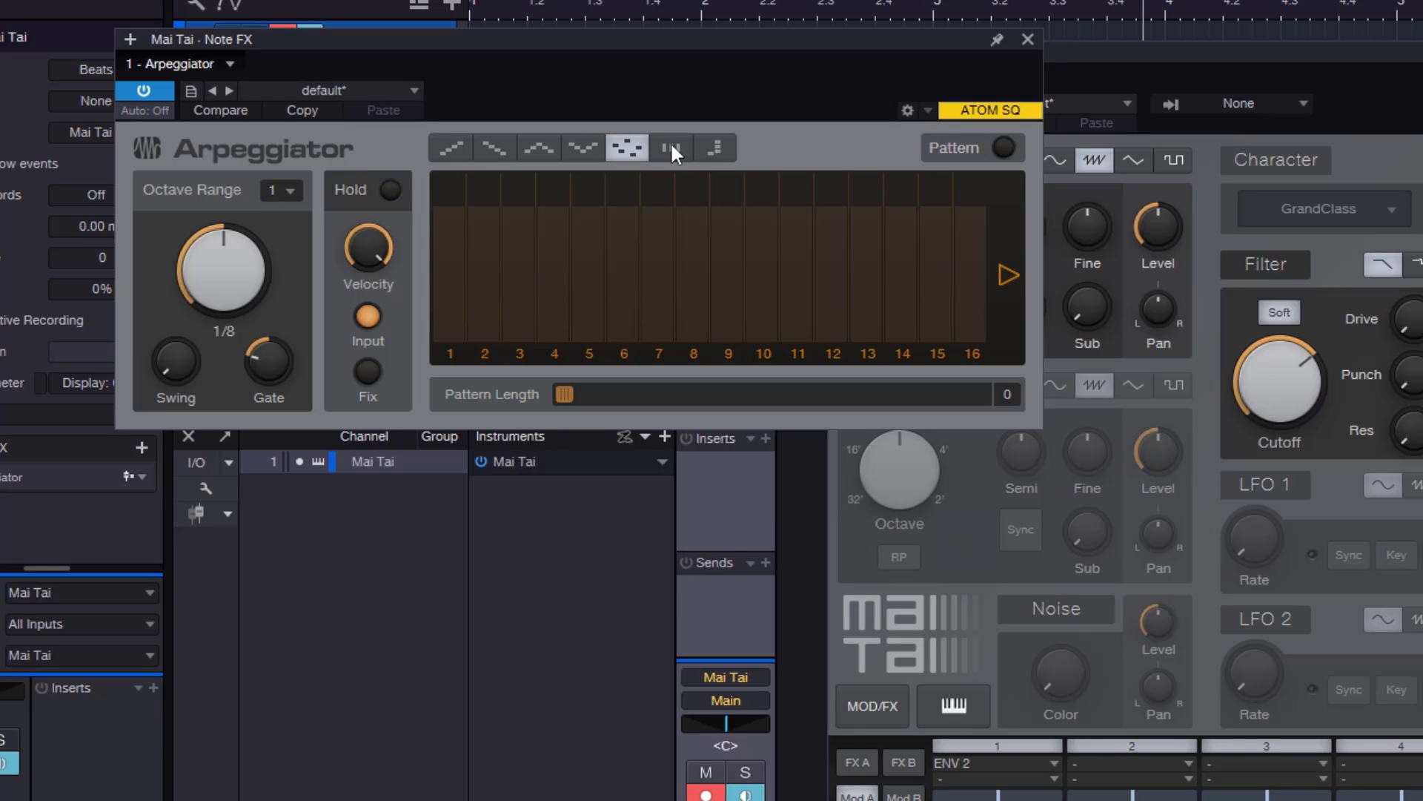
left_click(671, 150)
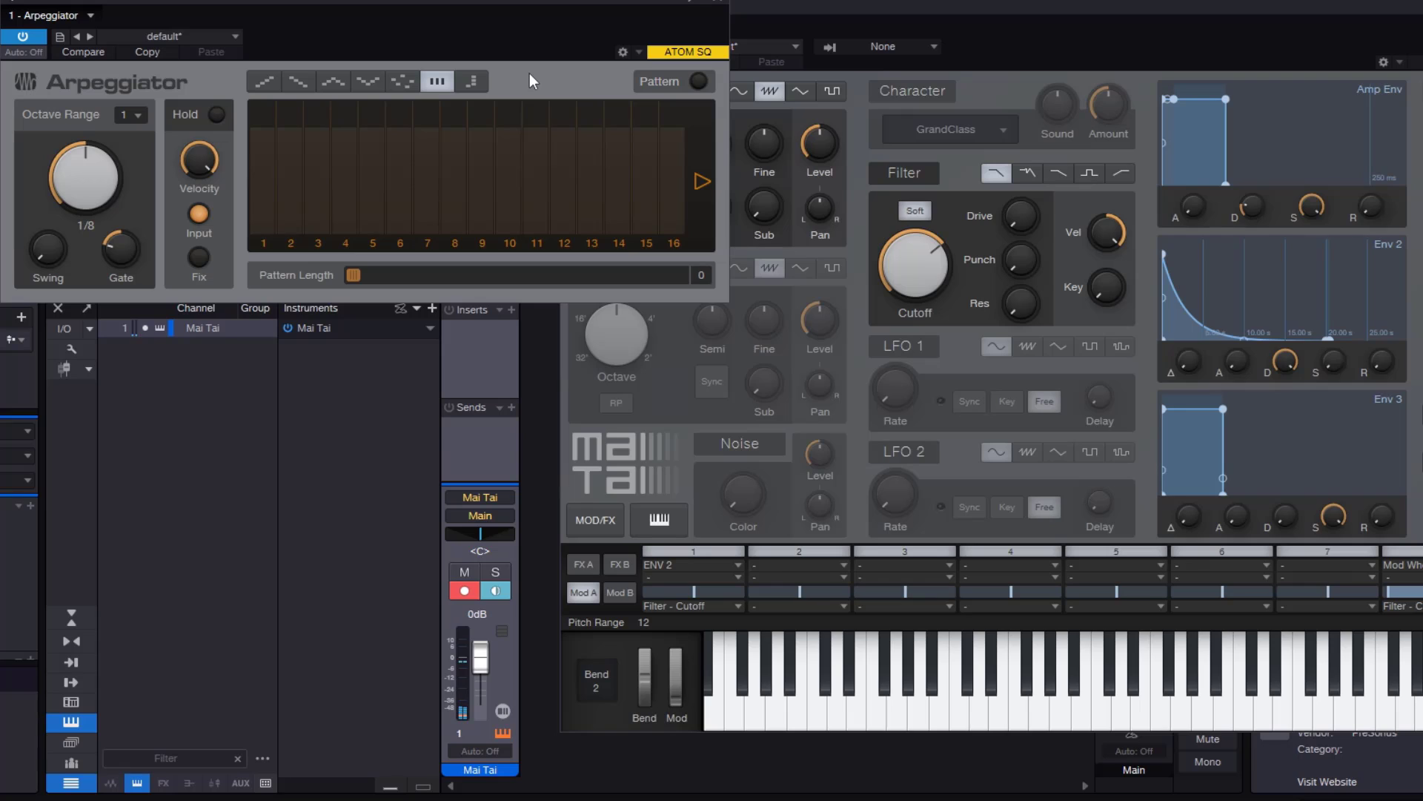
left_click(477, 82)
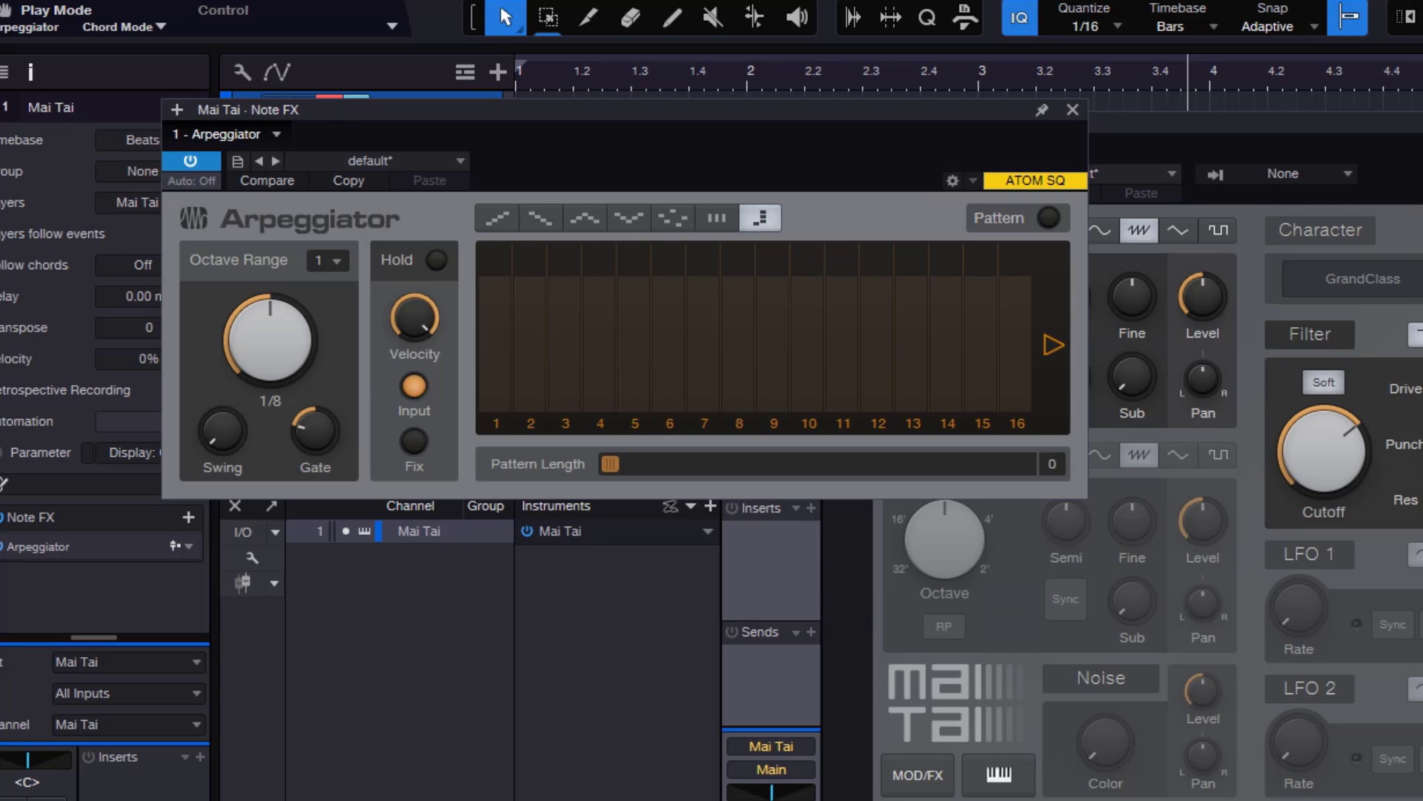
Turn on the Arpeggiator's Pattern mode with a length of 8, and view steps 17 to 32 before returning to steps 1 to 16.
left_click(1048, 217)
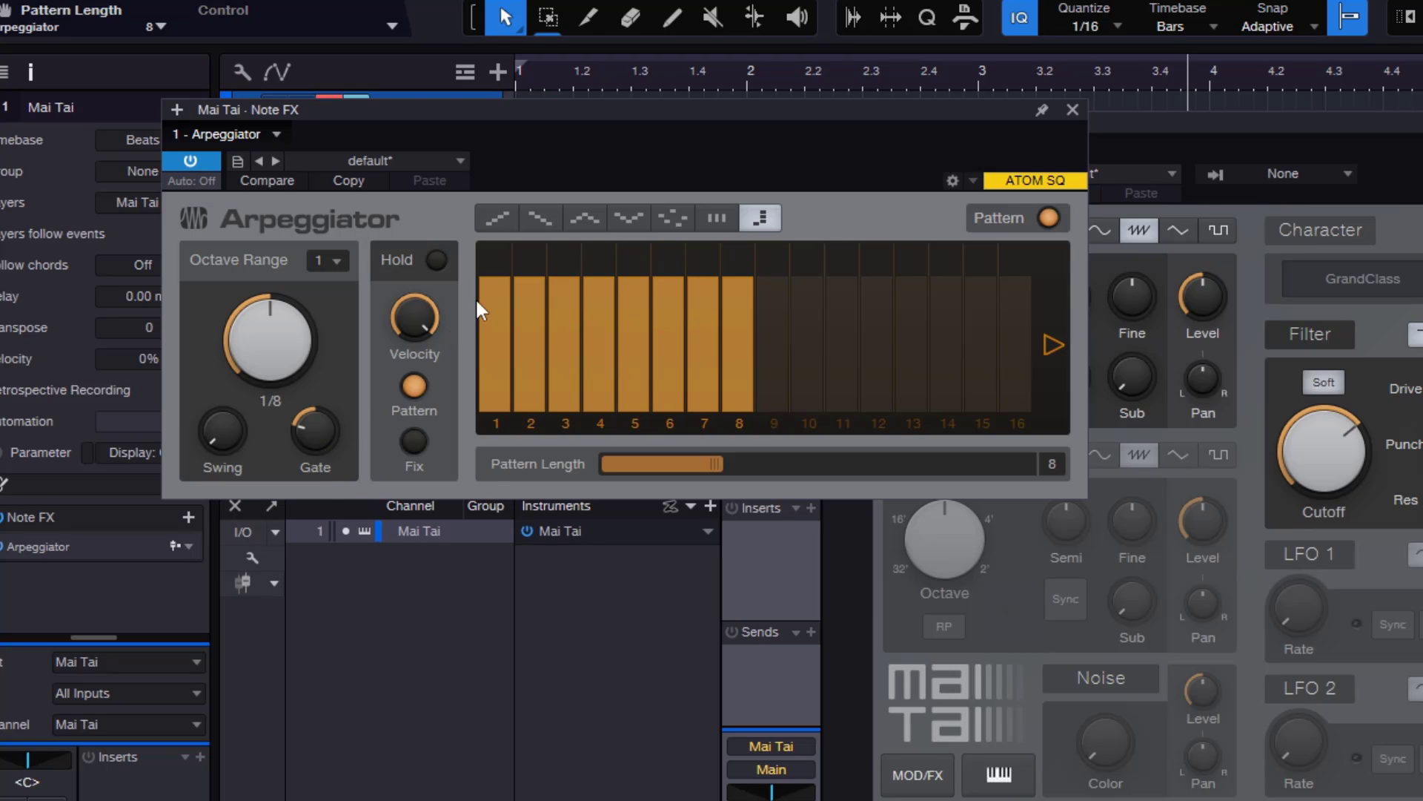
left_click(1047, 345)
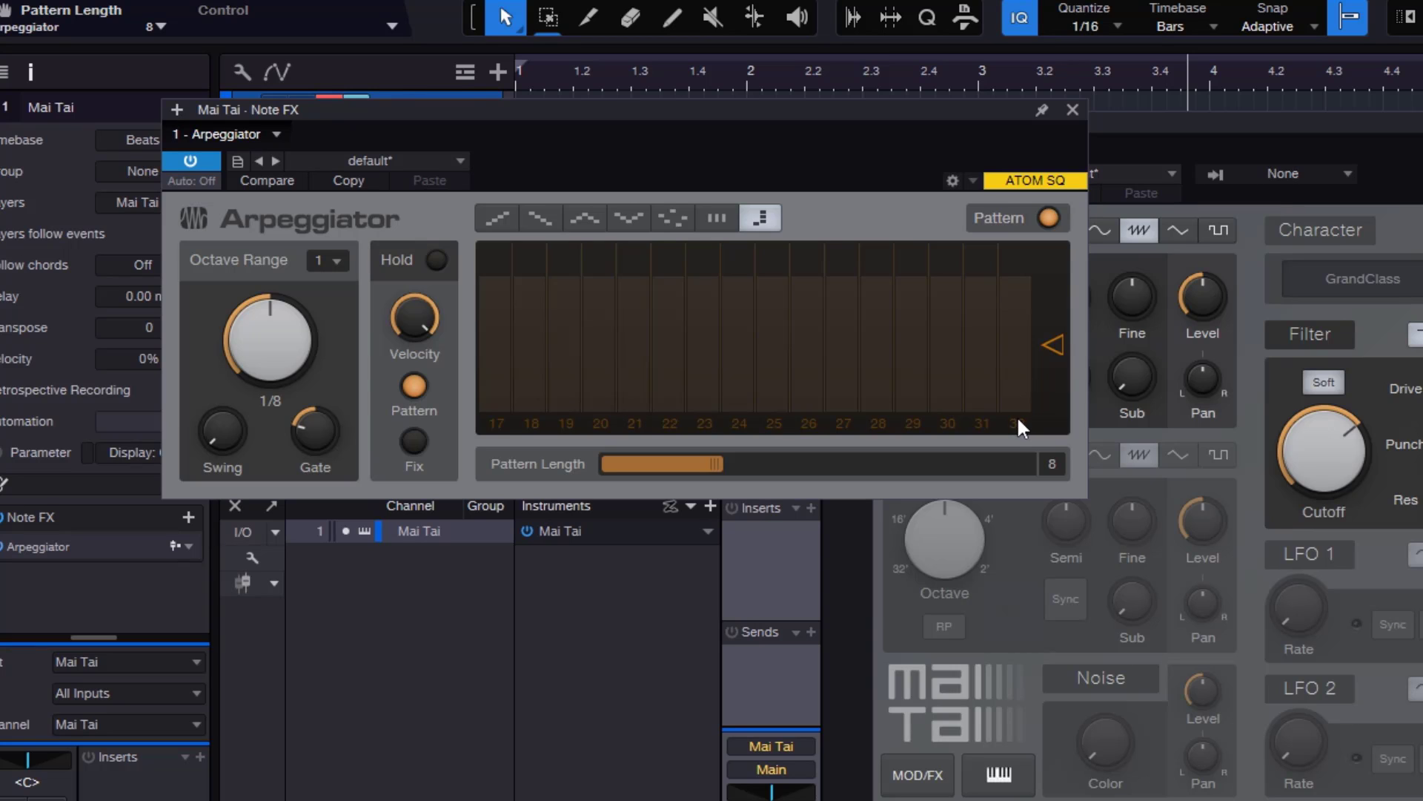
left_click(1059, 341)
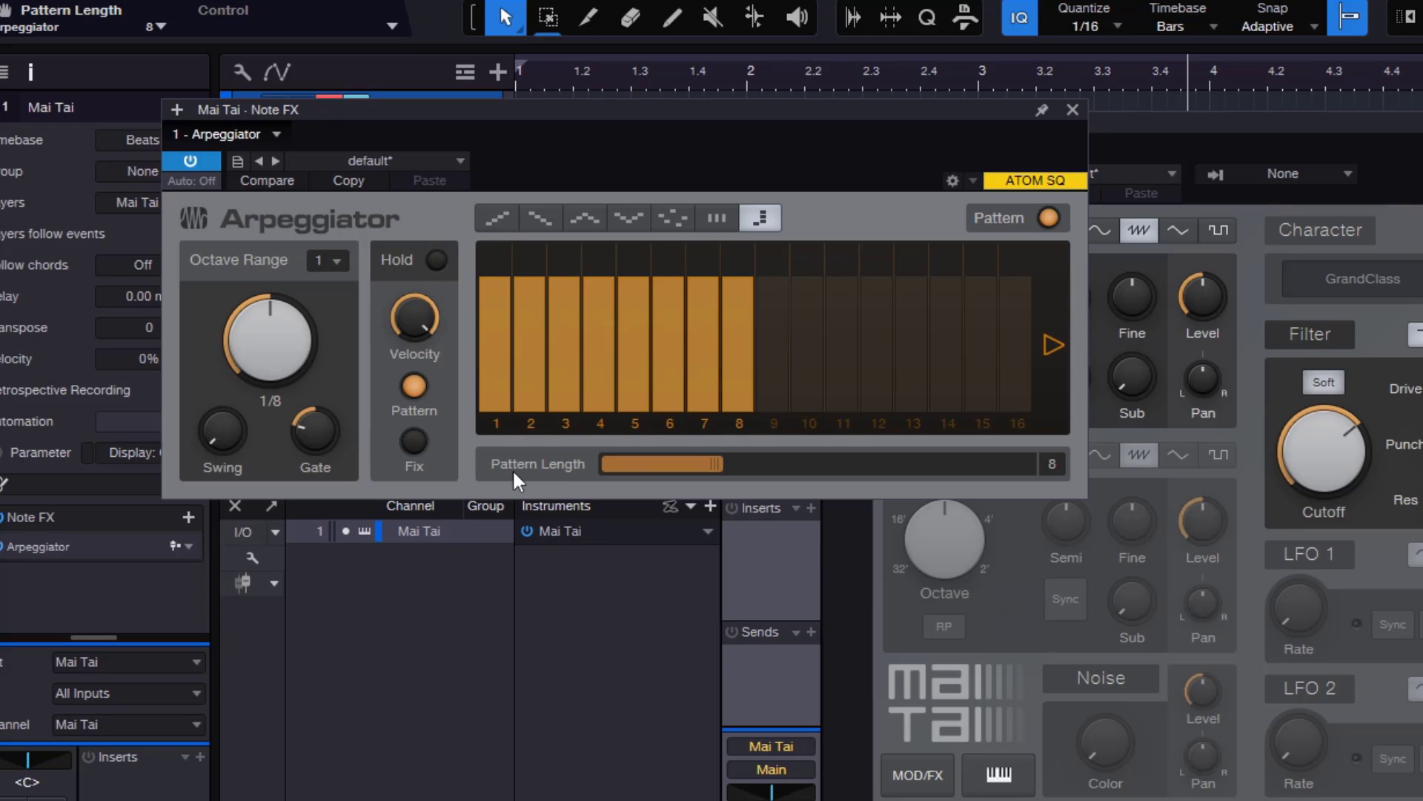
left_click_drag(708, 465, 722, 491)
Return the Arpeggiator to the ascending play mode and set its Gate to 69 %.
left_click(507, 226)
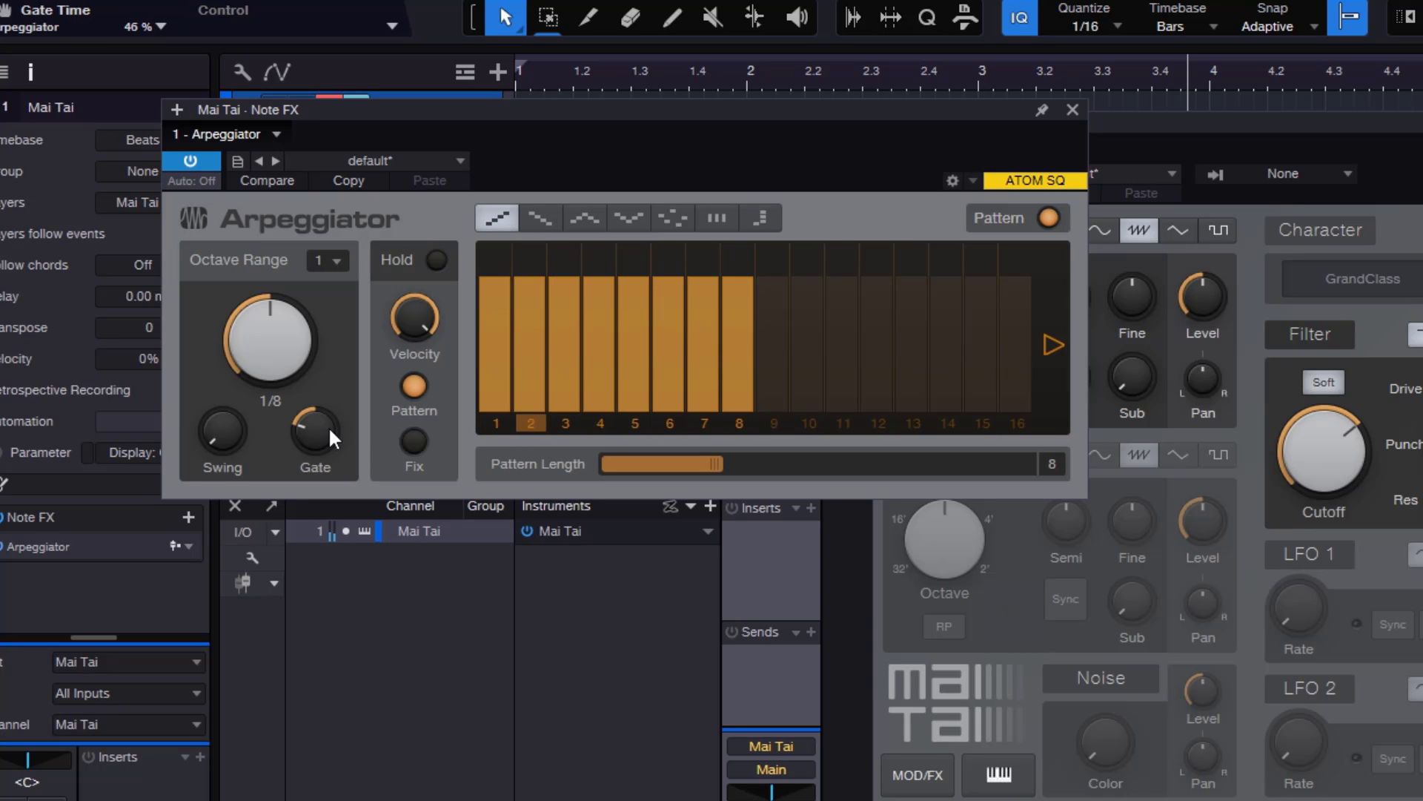
mouse_move(328, 426)
left_mouse_down()
mouse_move(336, 393)
mouse_move(317, 413)
left_mouse_up()
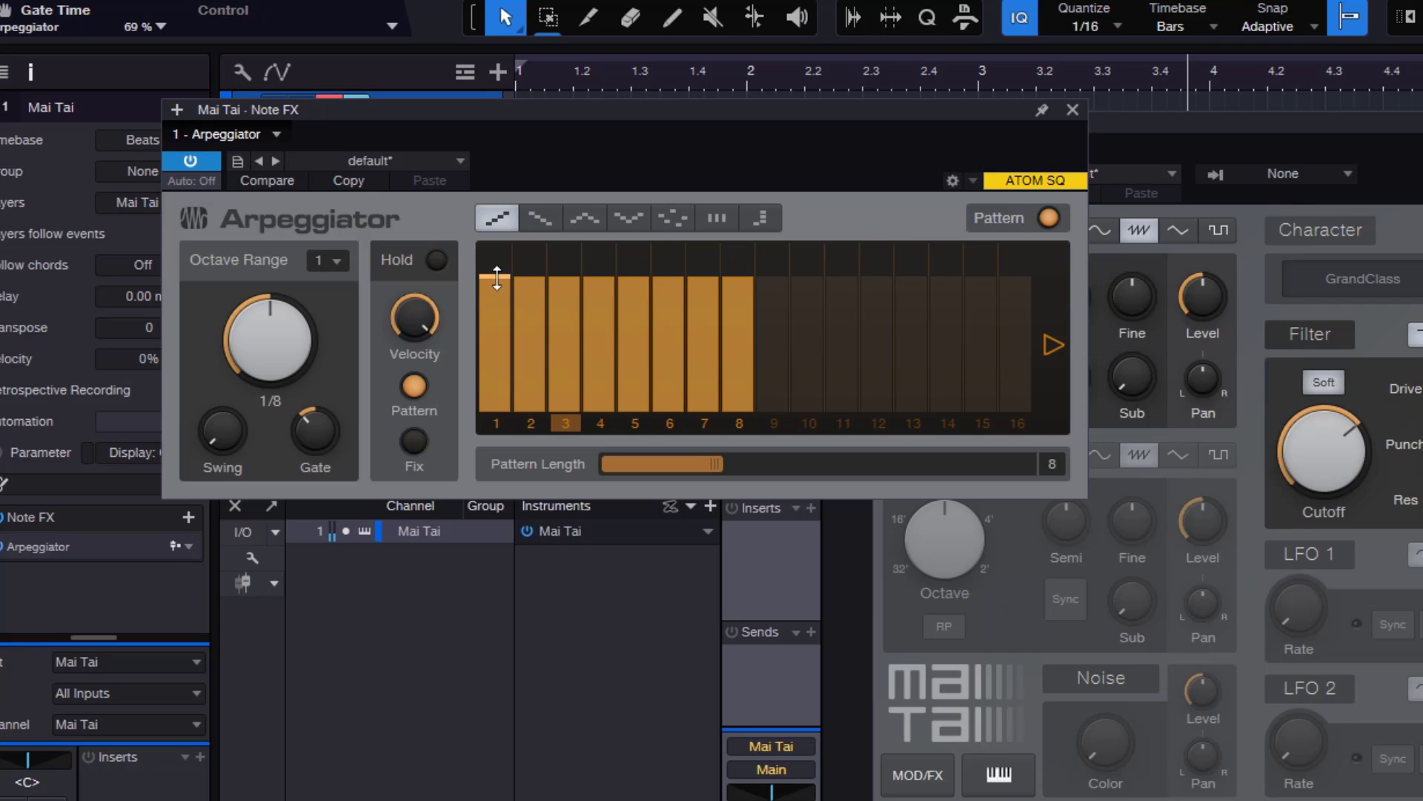
Lower the velocity of pattern steps 1, 3 and 5 to about 14 %, 18 % and 17 %, and step 7 to a similar level.
left_click_drag(497, 278, 497, 388)
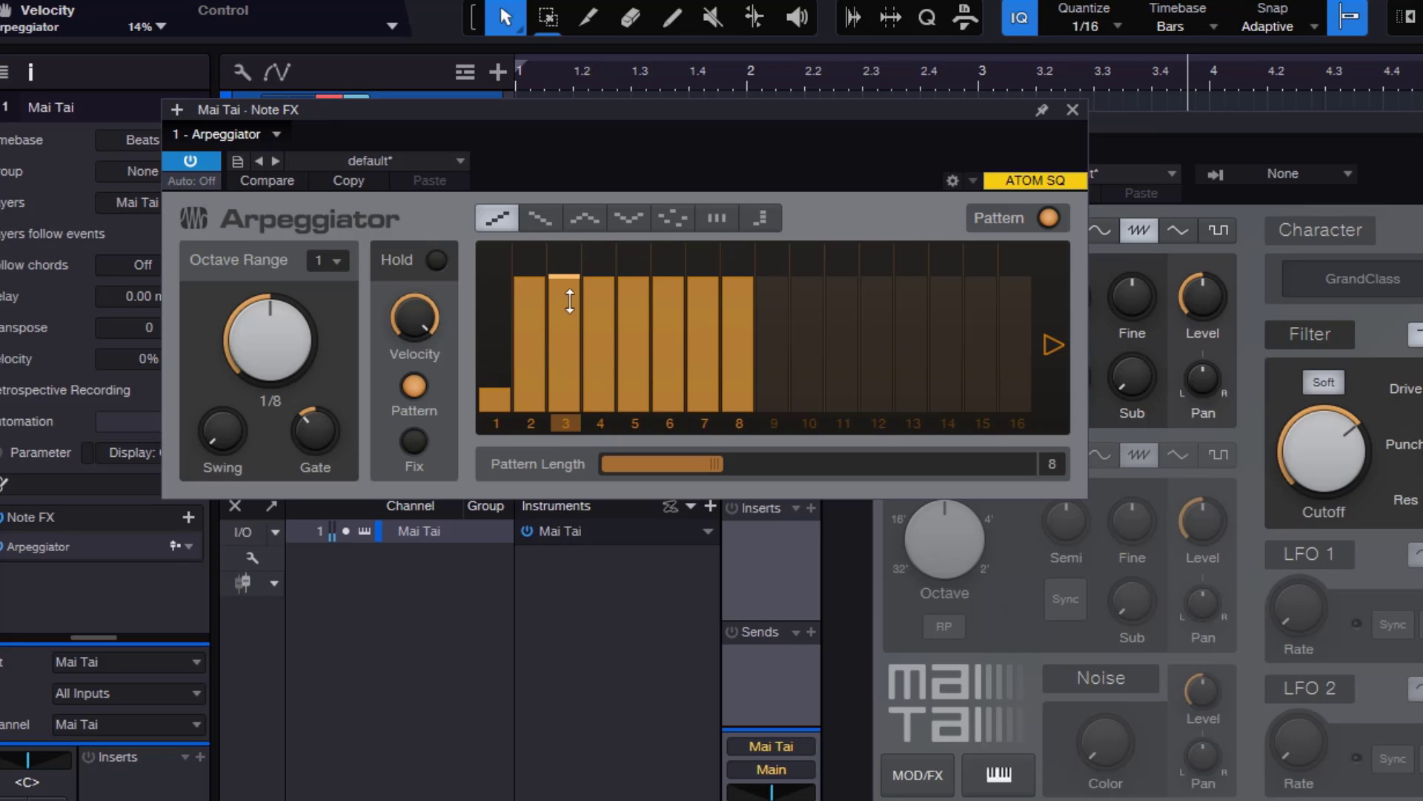
left_click_drag(569, 281, 568, 380)
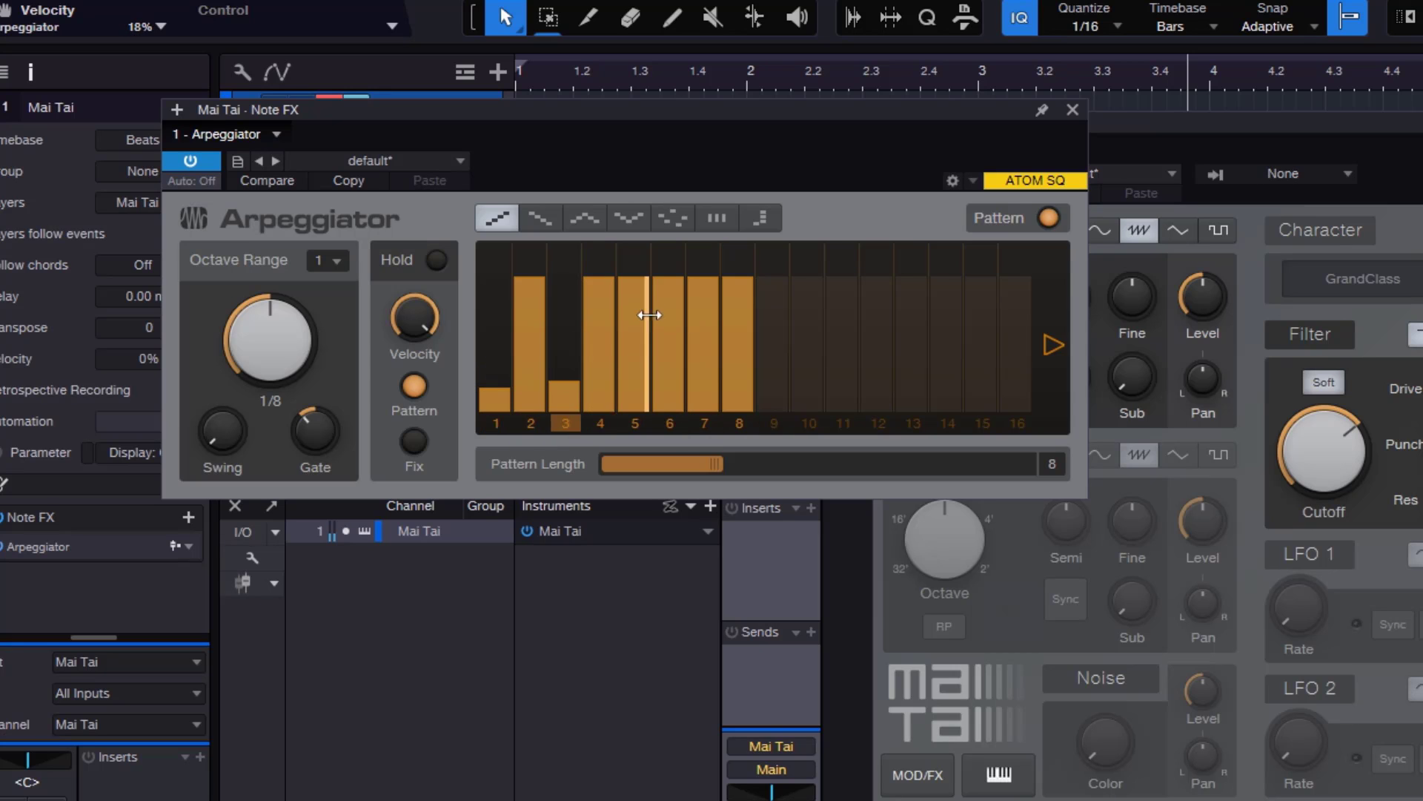
left_click_drag(635, 279, 636, 384)
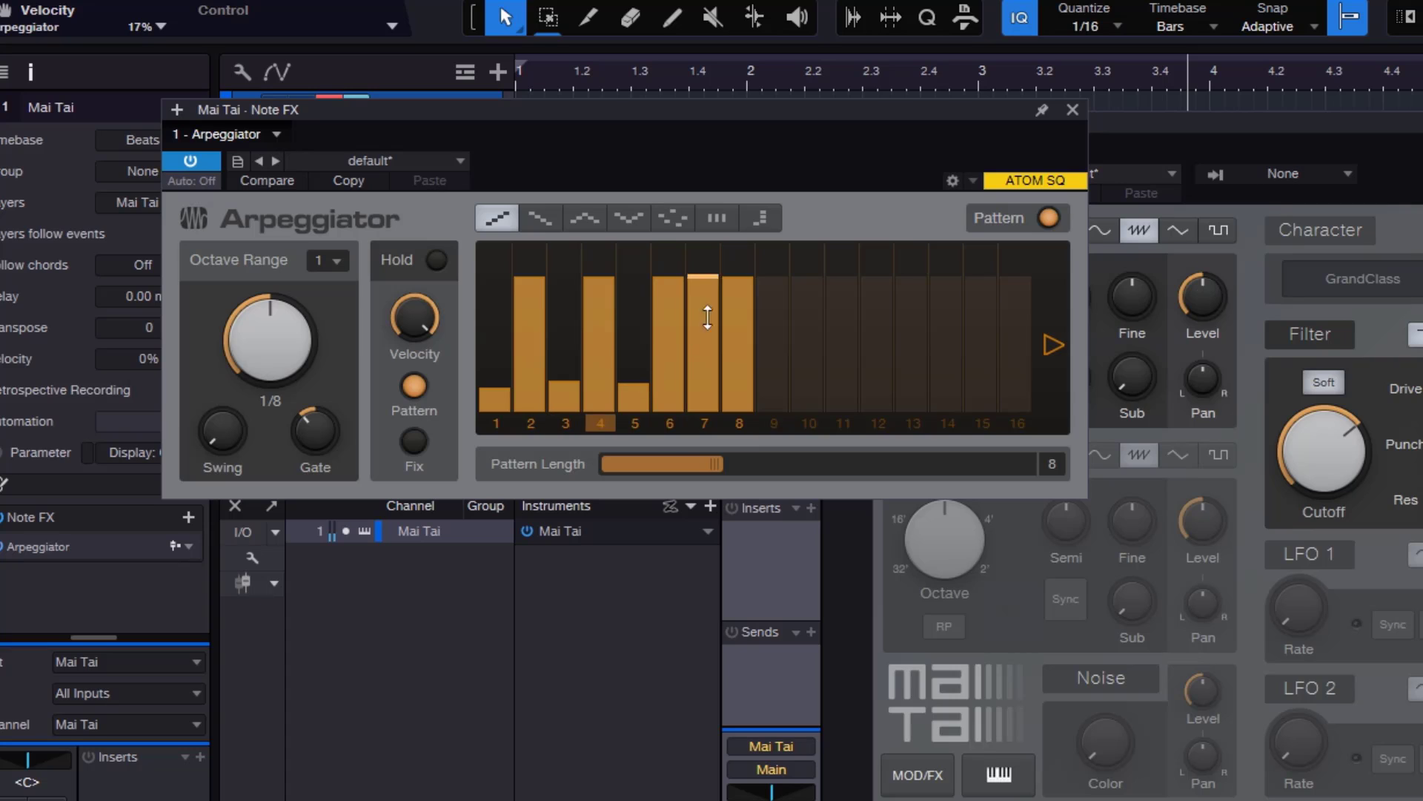
left_click_drag(706, 280, 705, 390)
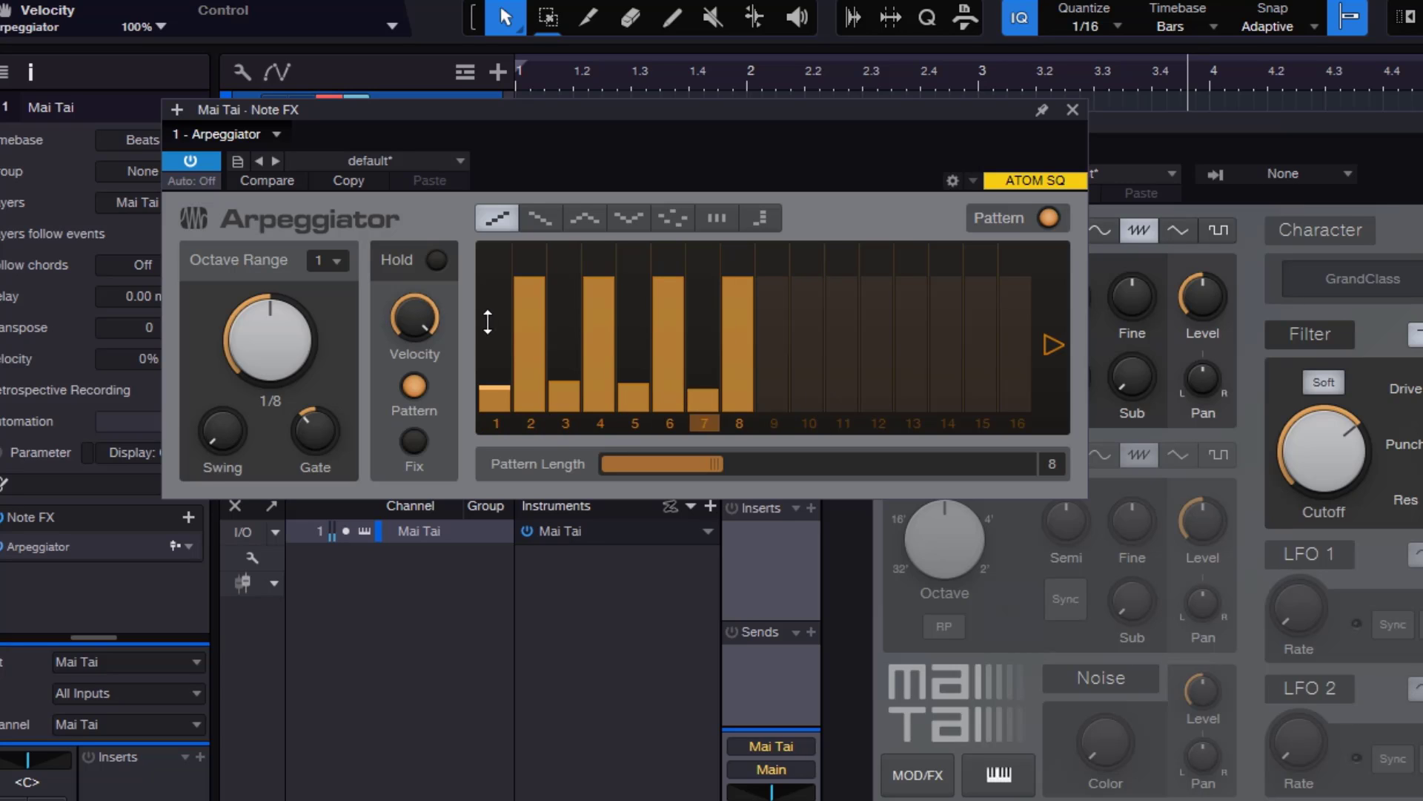
Compare the Fix and Pattern velocity modes at Velocity amounts of 33 % and 44 %, and return to Pattern at maximum Velocity.
mouse_move(437, 340)
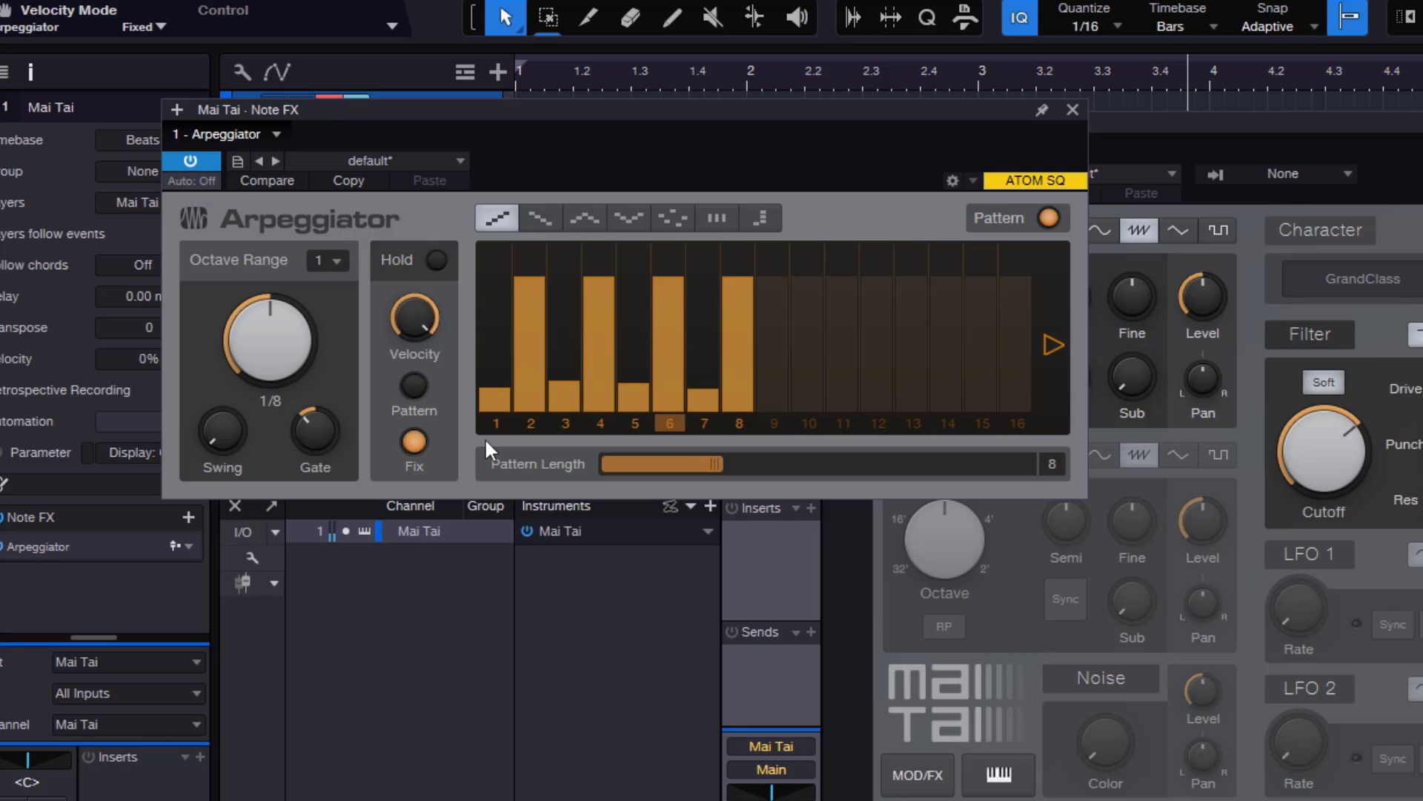
left_click_drag(429, 331, 453, 506)
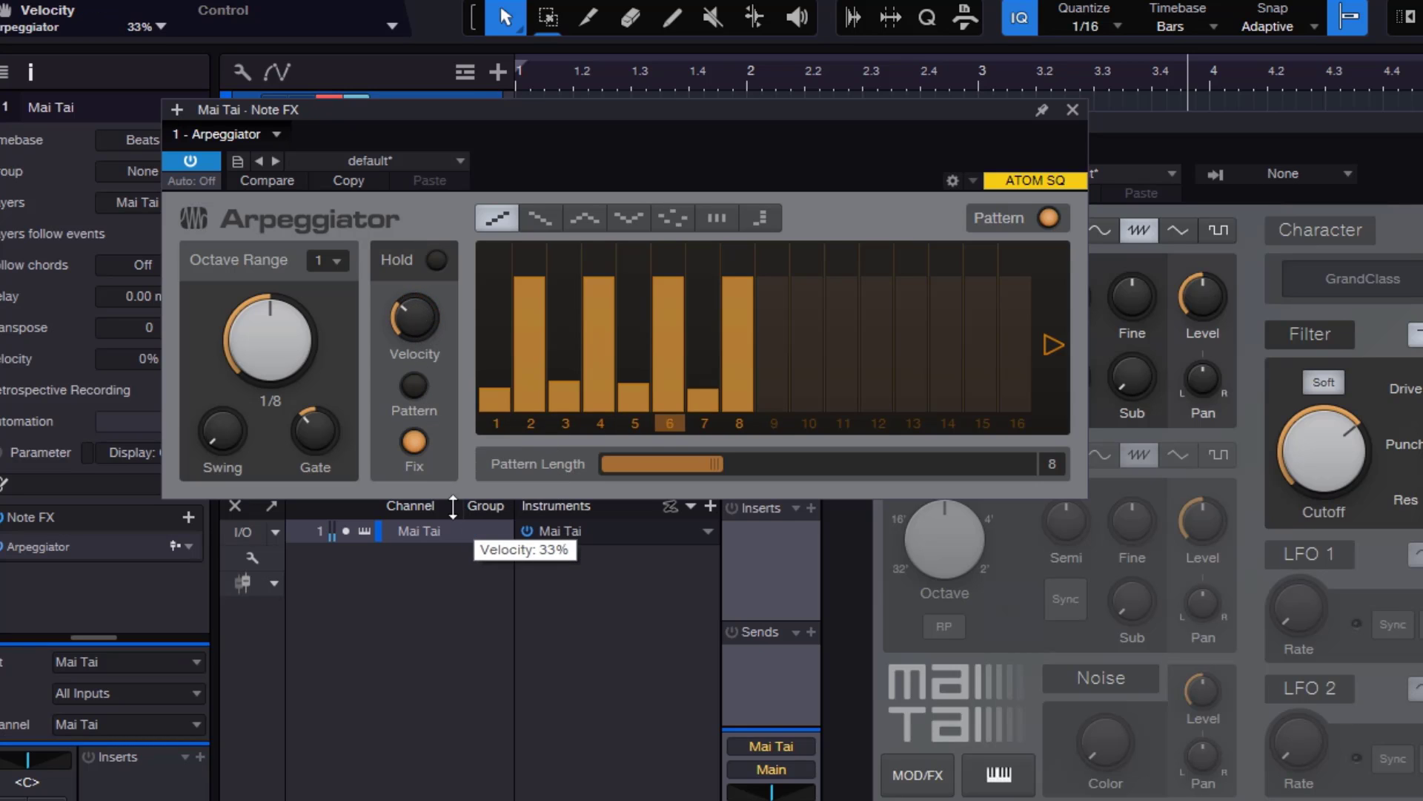
left_click(434, 407)
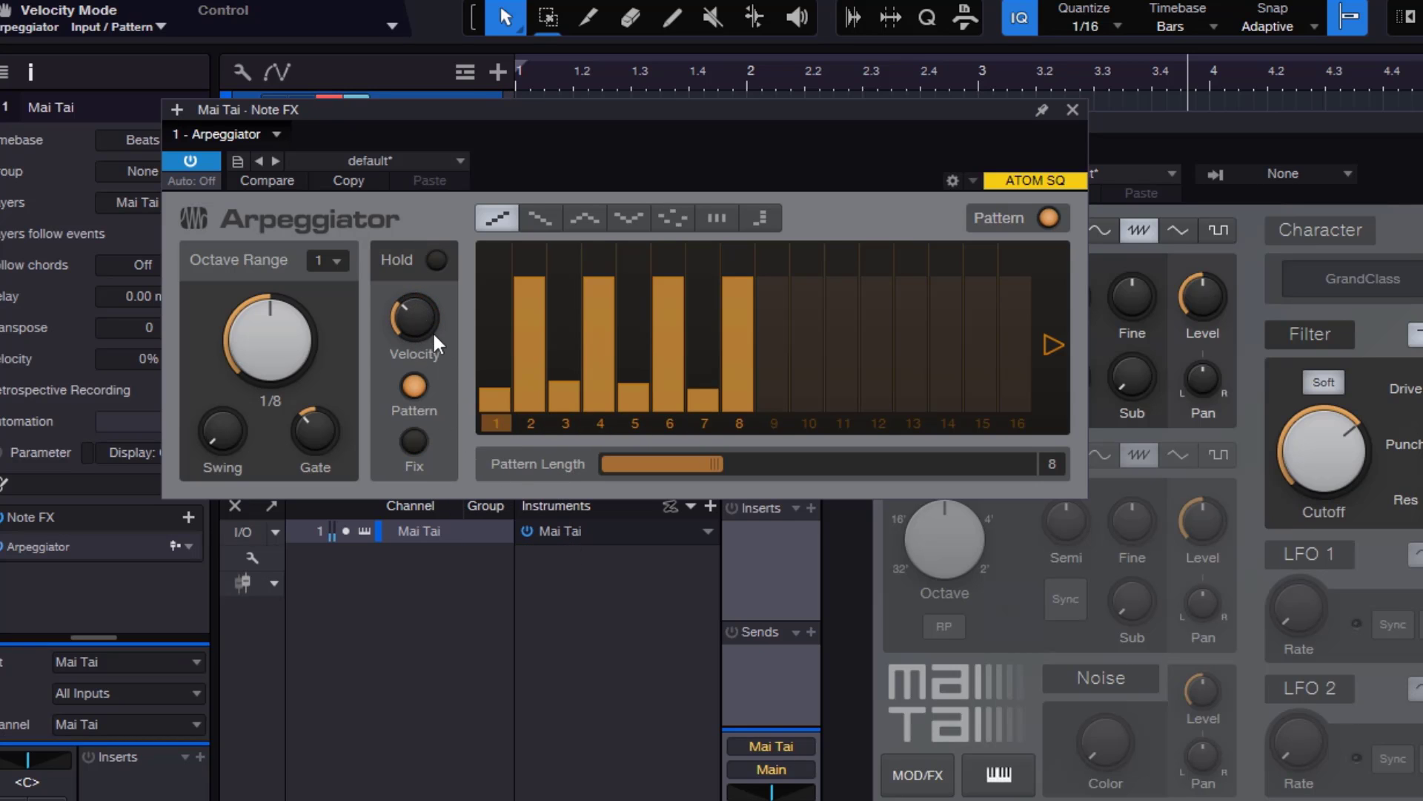
scroll(433, 331, "up", 5)
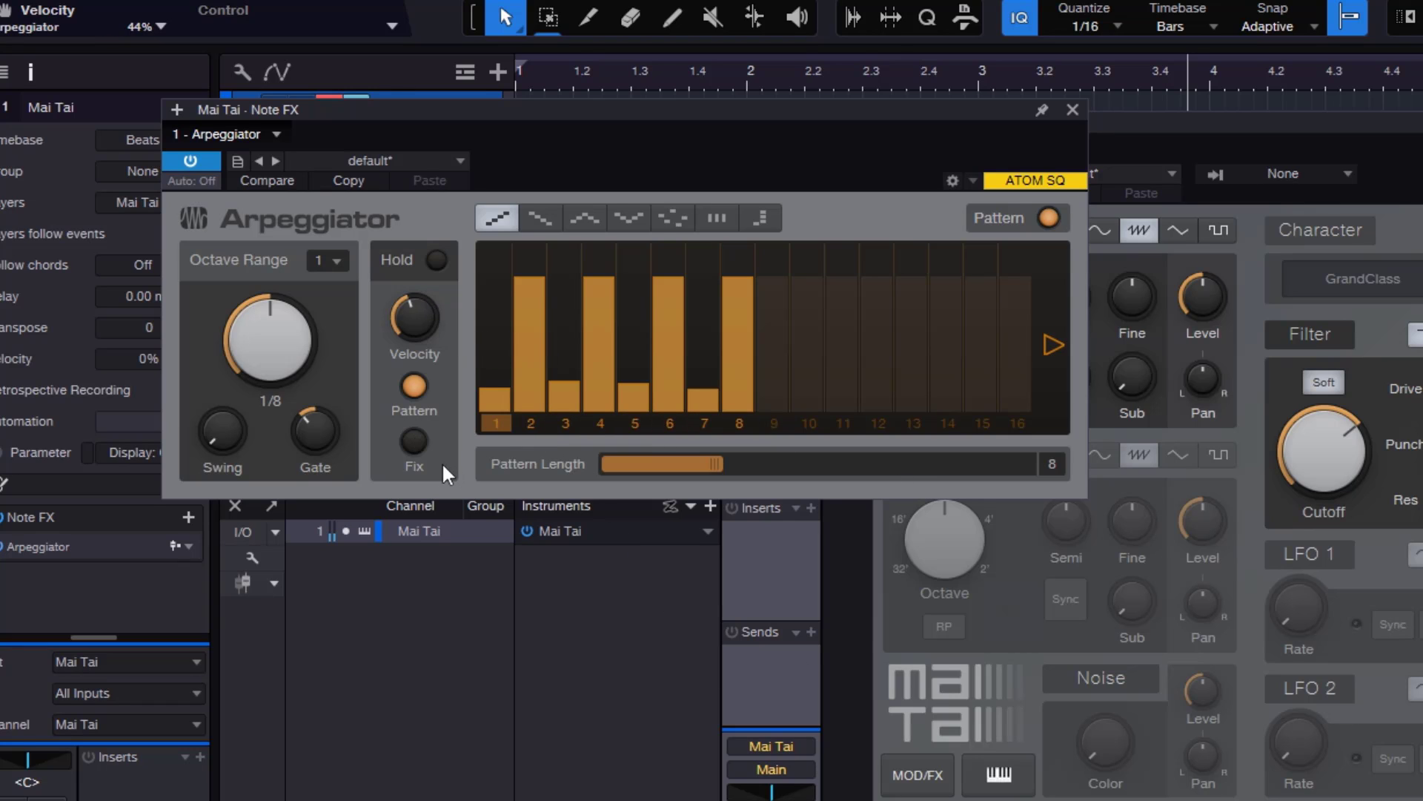
left_click(414, 442)
left_click(414, 386)
left_click_drag(434, 334, 460, 184)
Drop the velocity of pattern steps 1, 3, 5 and 7 to 0 %, and raise these steps again to low levels.
mouse_move(491, 396)
left_mouse_down()
mouse_move(492, 412)
mouse_move(559, 394)
mouse_move(564, 412)
mouse_move(705, 414)
left_mouse_up()
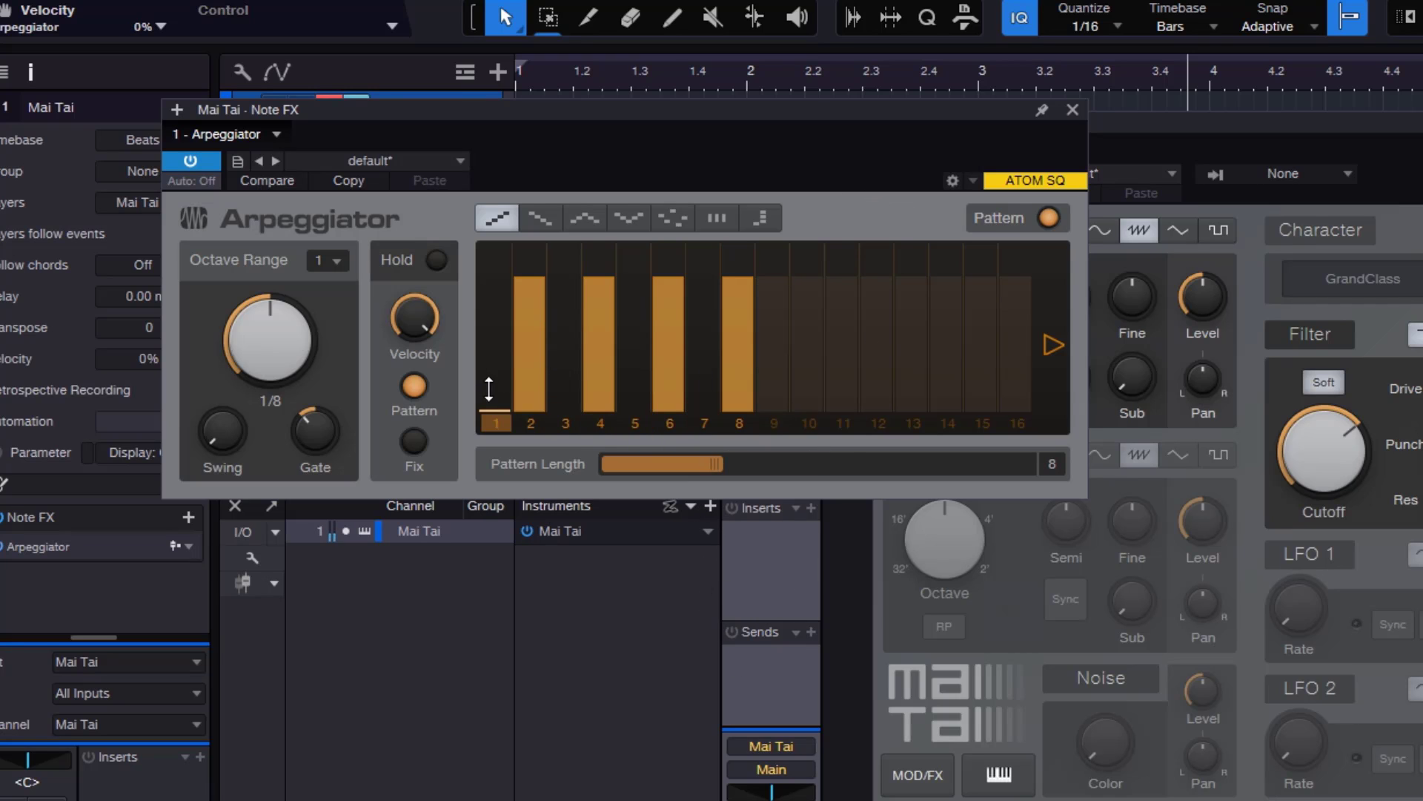
mouse_move(489, 388)
left_mouse_down()
mouse_move(710, 390)
mouse_move(502, 393)
mouse_move(502, 267)
mouse_move(516, 393)
left_mouse_up()
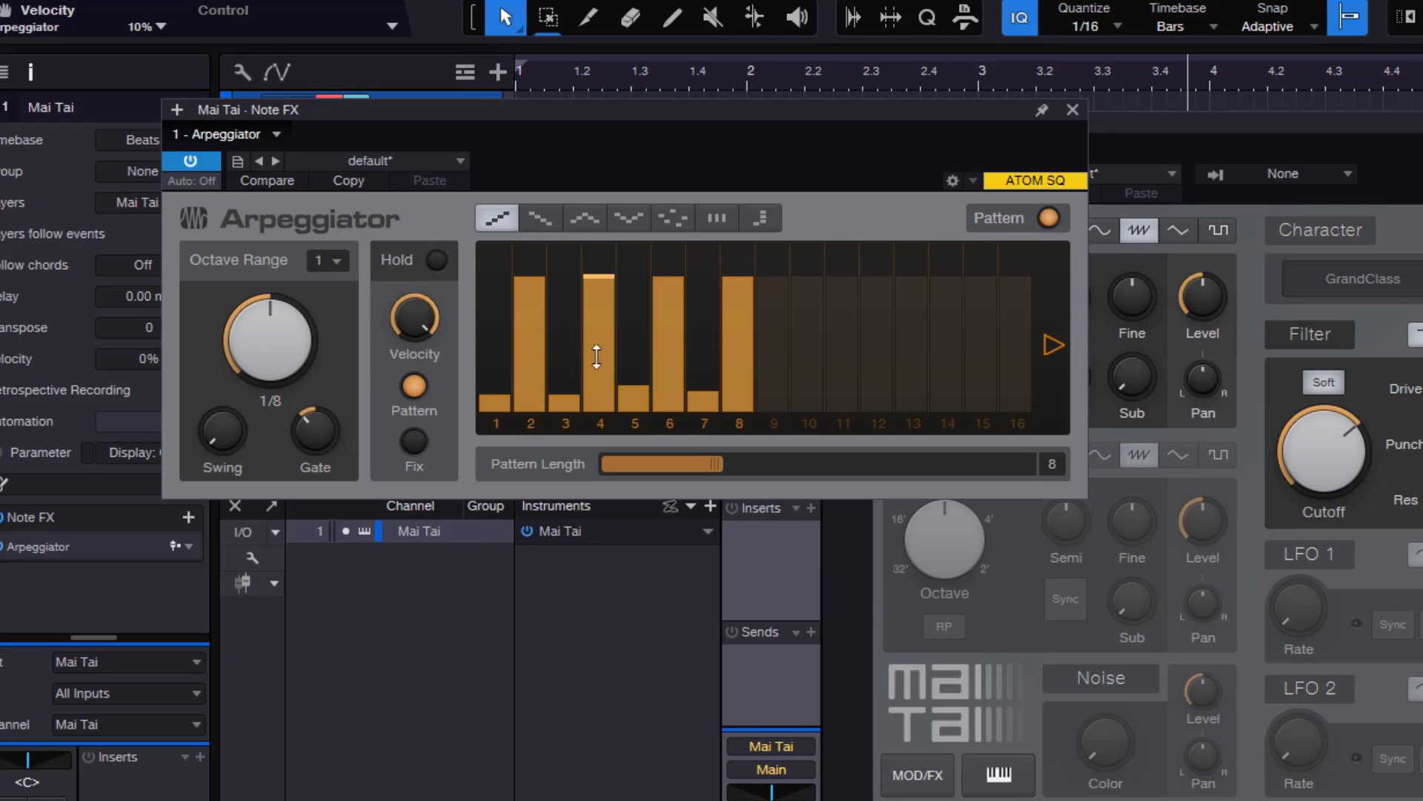
mouse_move(500, 407)
left_mouse_down()
mouse_move(499, 387)
mouse_move(571, 387)
mouse_move(498, 391)
left_mouse_up()
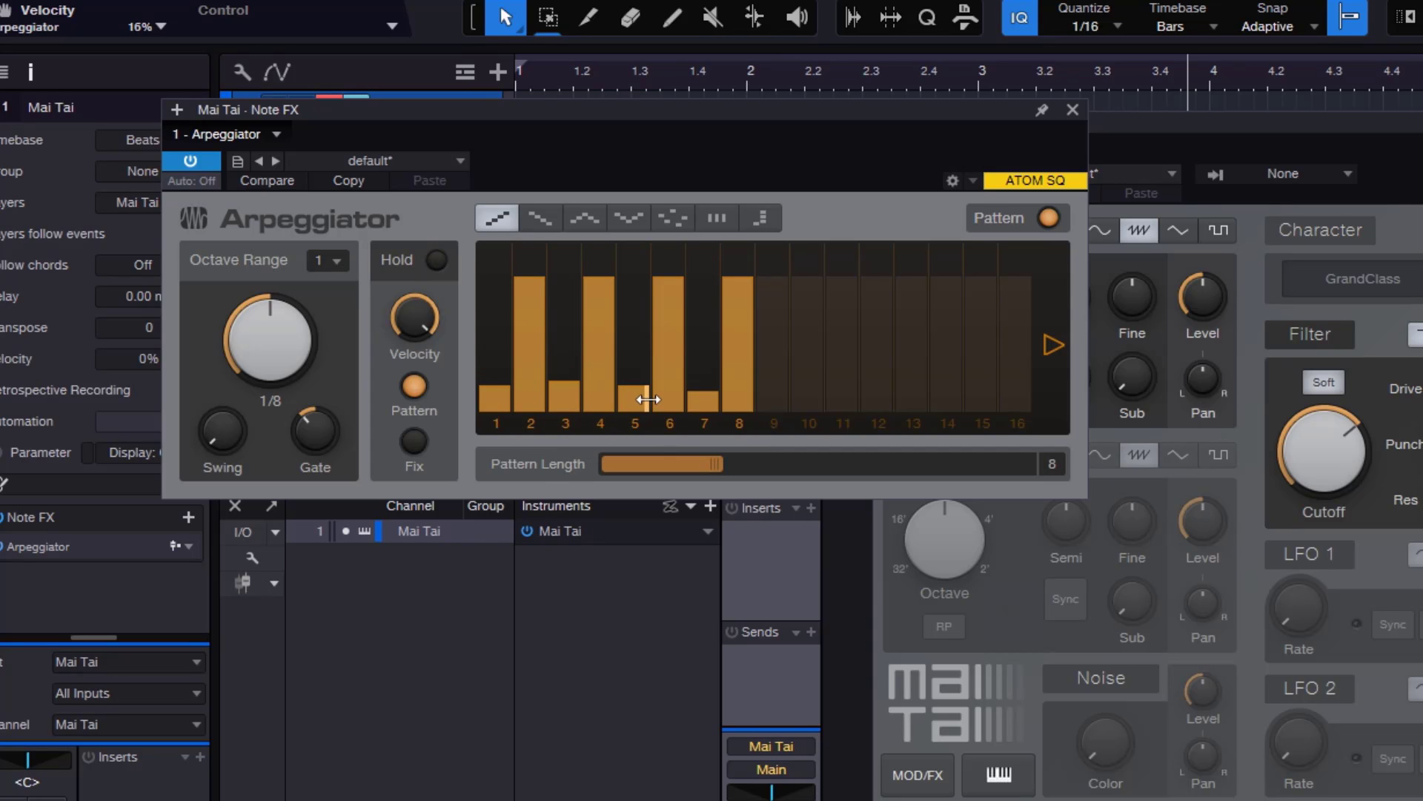
left_click_drag(701, 392, 699, 382)
Shorten the gates of pattern steps 2, 4, 6 and 8 to about half, with step 6 at 50 % and step 8 at 43 %.
left_click_drag(545, 347, 526, 349)
left_click_drag(614, 352, 662, 356)
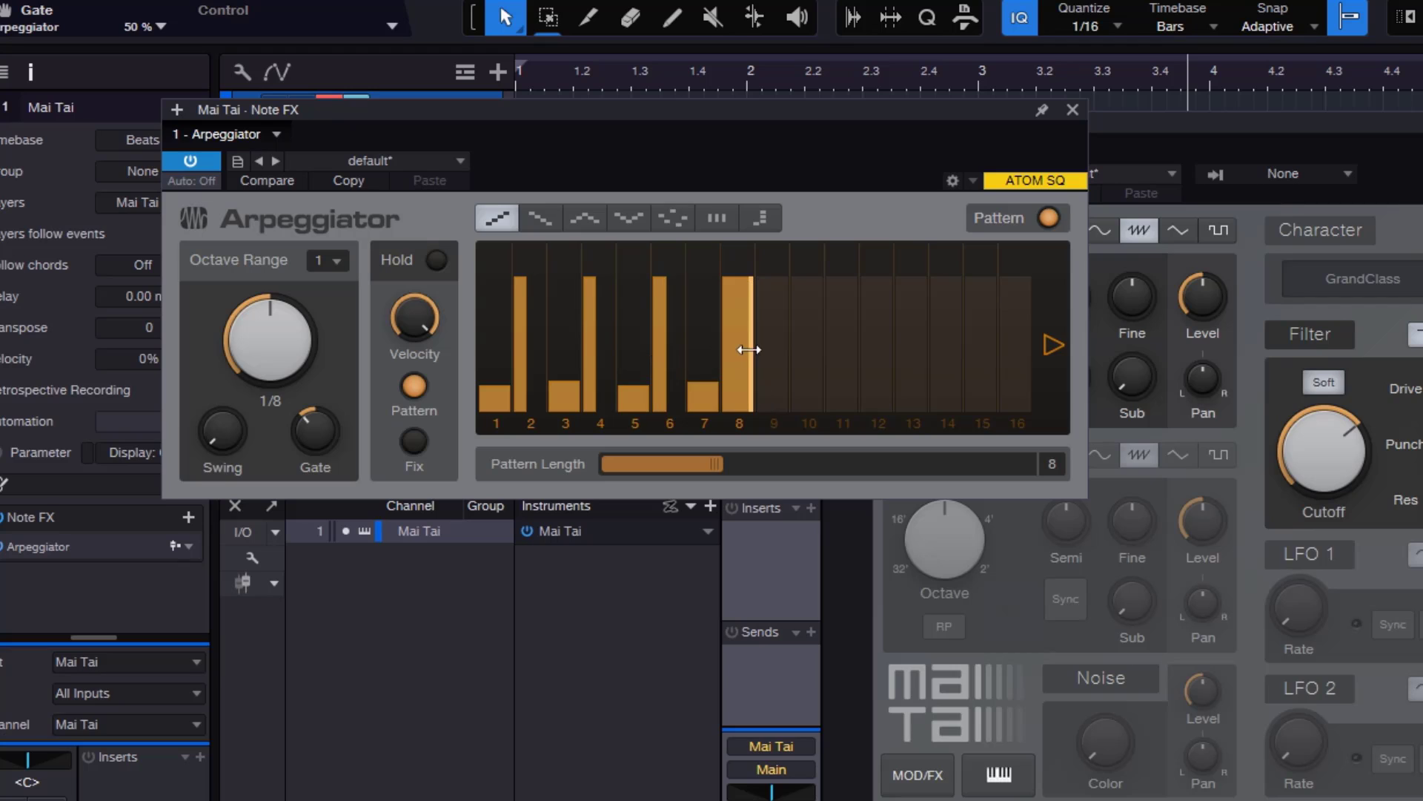
left_click_drag(752, 355, 732, 355)
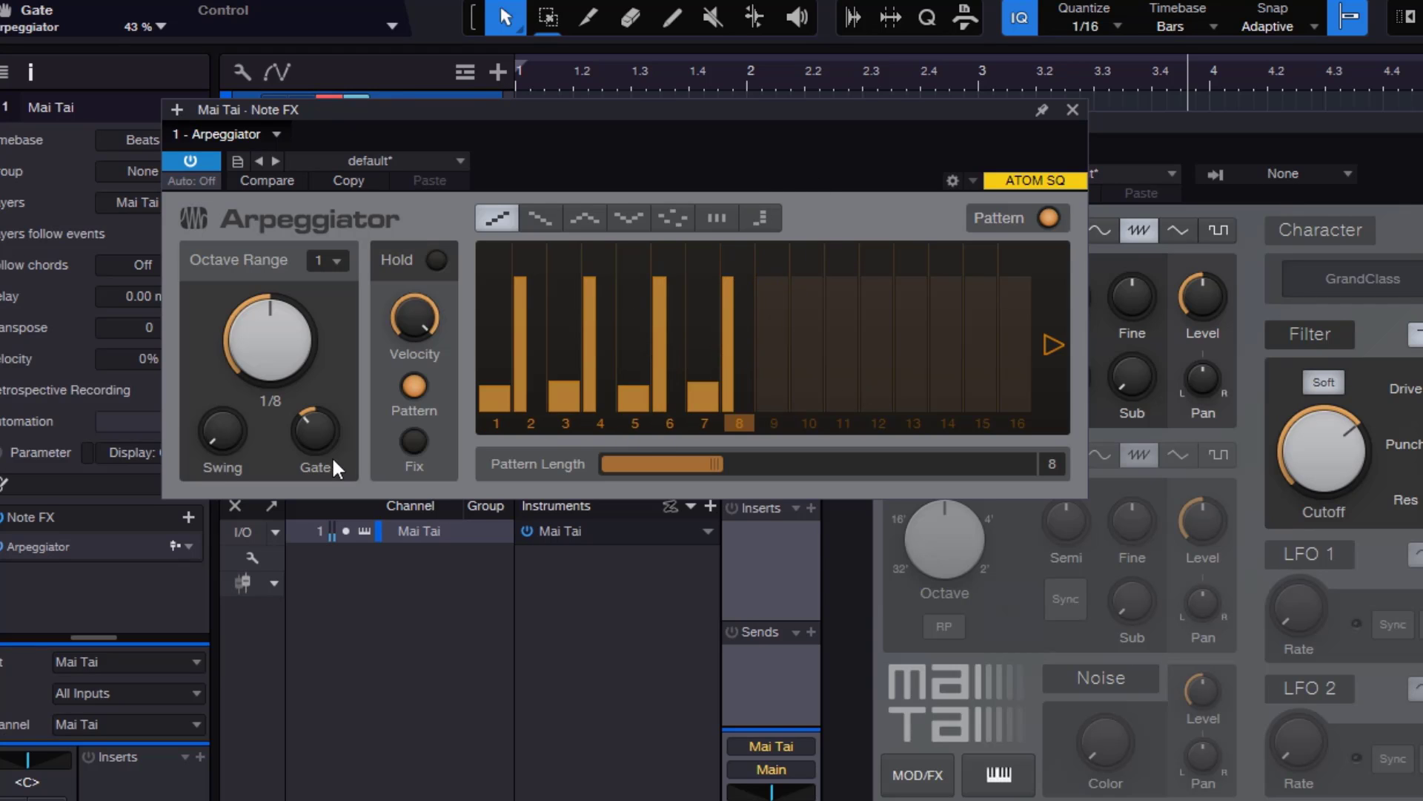
Try a shorter overall Gate time on the Arpeggiator, and raise it past the middle of its range.
left_click_drag(330, 432, 340, 502)
left_click_drag(313, 439, 336, 349)
Raise the velocity of pattern steps 1, 3, 5 and 7, with step 3 at about 38 % and step 7 at about 42 %.
left_click_drag(495, 386, 566, 346)
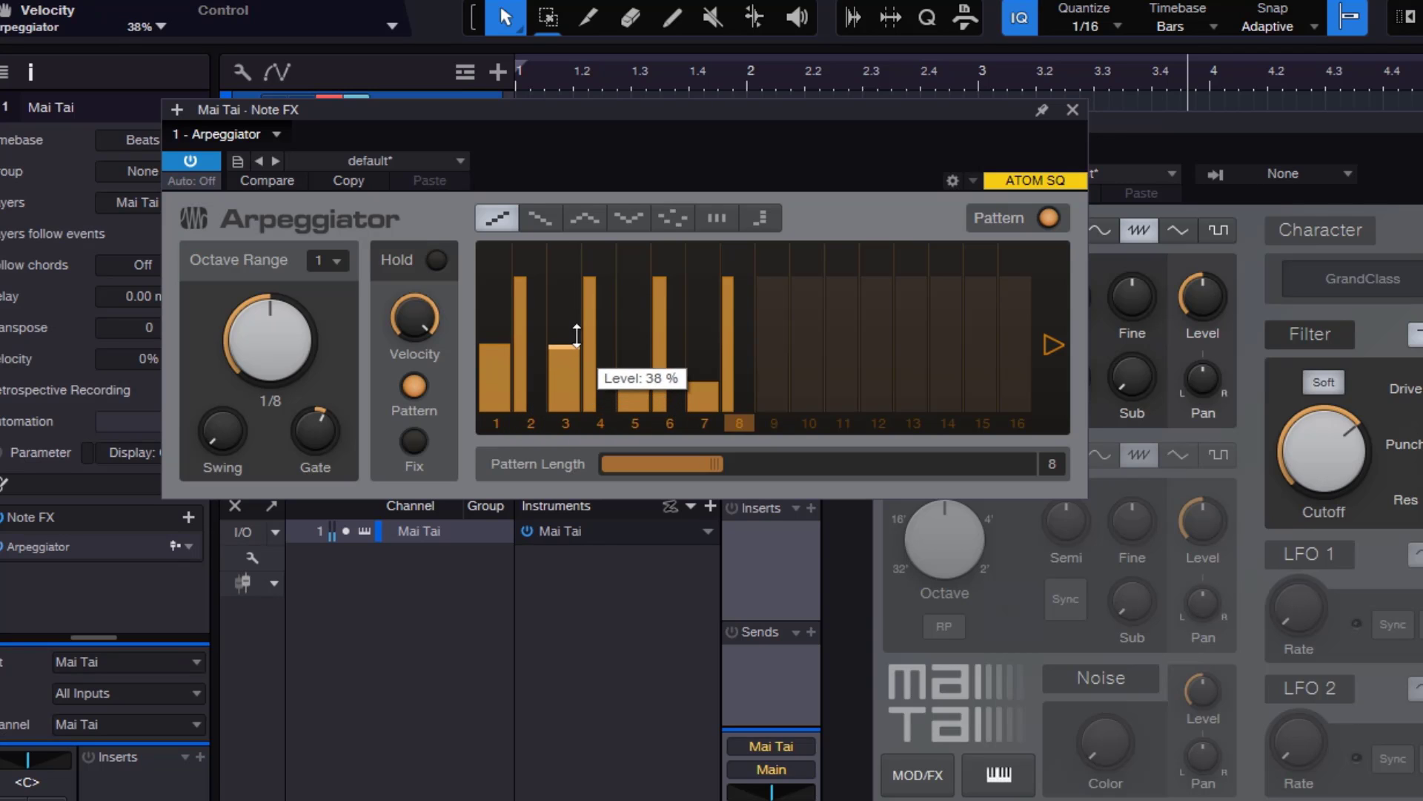
left_click_drag(633, 383, 697, 341)
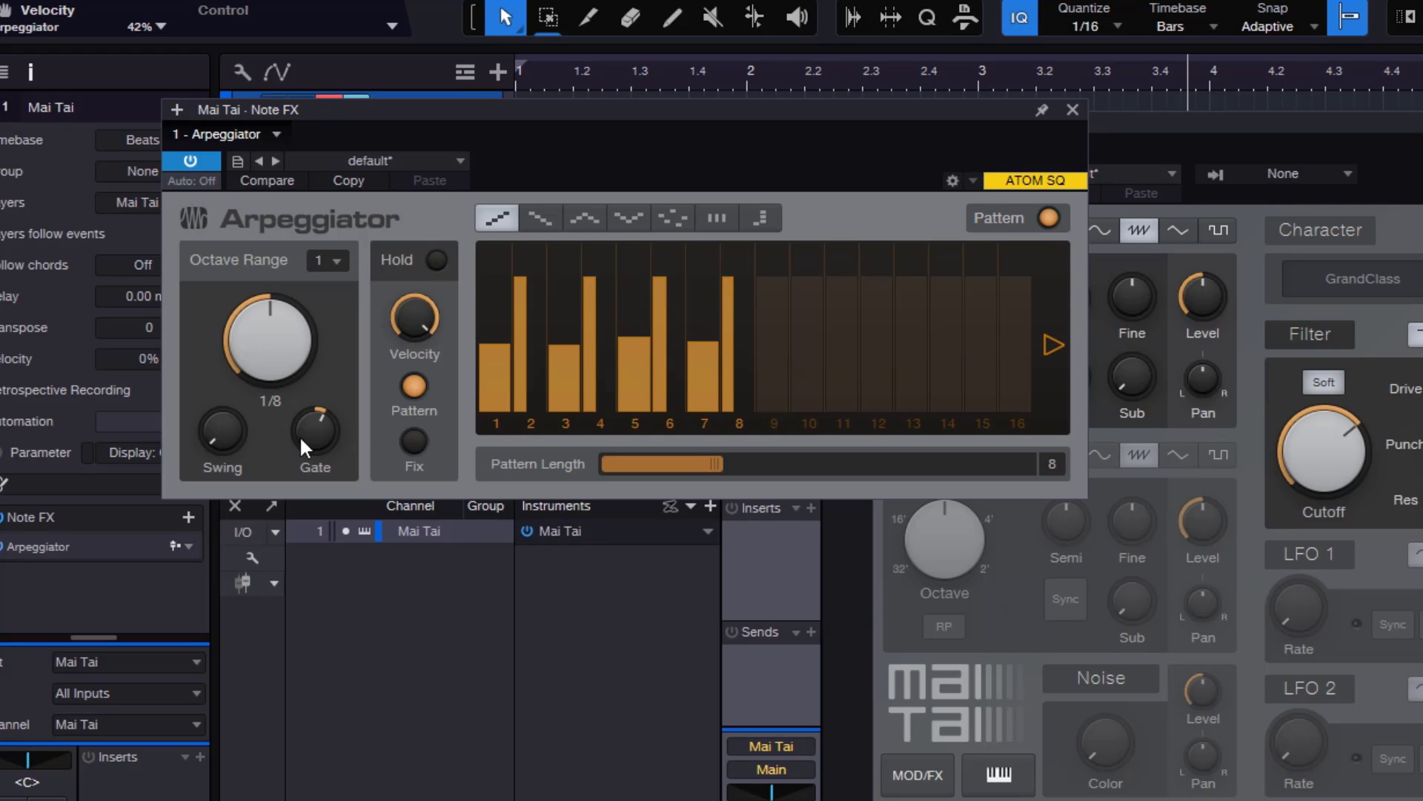
Reset the Arpeggiator's overall Gate time to 100 %.
mouse_move(299, 434)
left_mouse_down()
mouse_move(312, 278)
mouse_move(319, 465)
mouse_move(317, 434)
left_mouse_up()
double_click(306, 424)
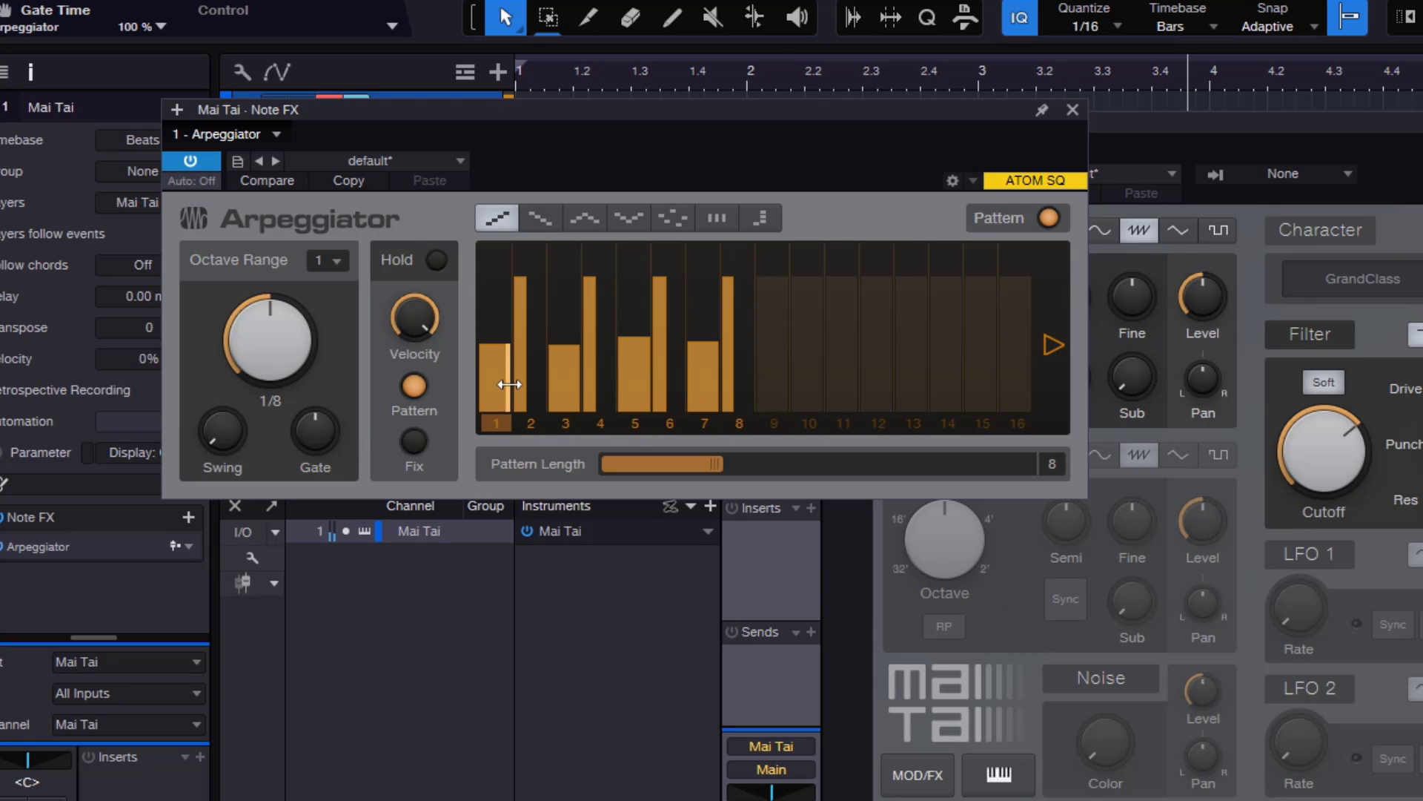
Extend the gates of pattern steps 1, 3, 5 and 7 to 200 %, and set the Mai Tai filter Cutoff to about 332 Hz.
left_click_drag(509, 384, 777, 381)
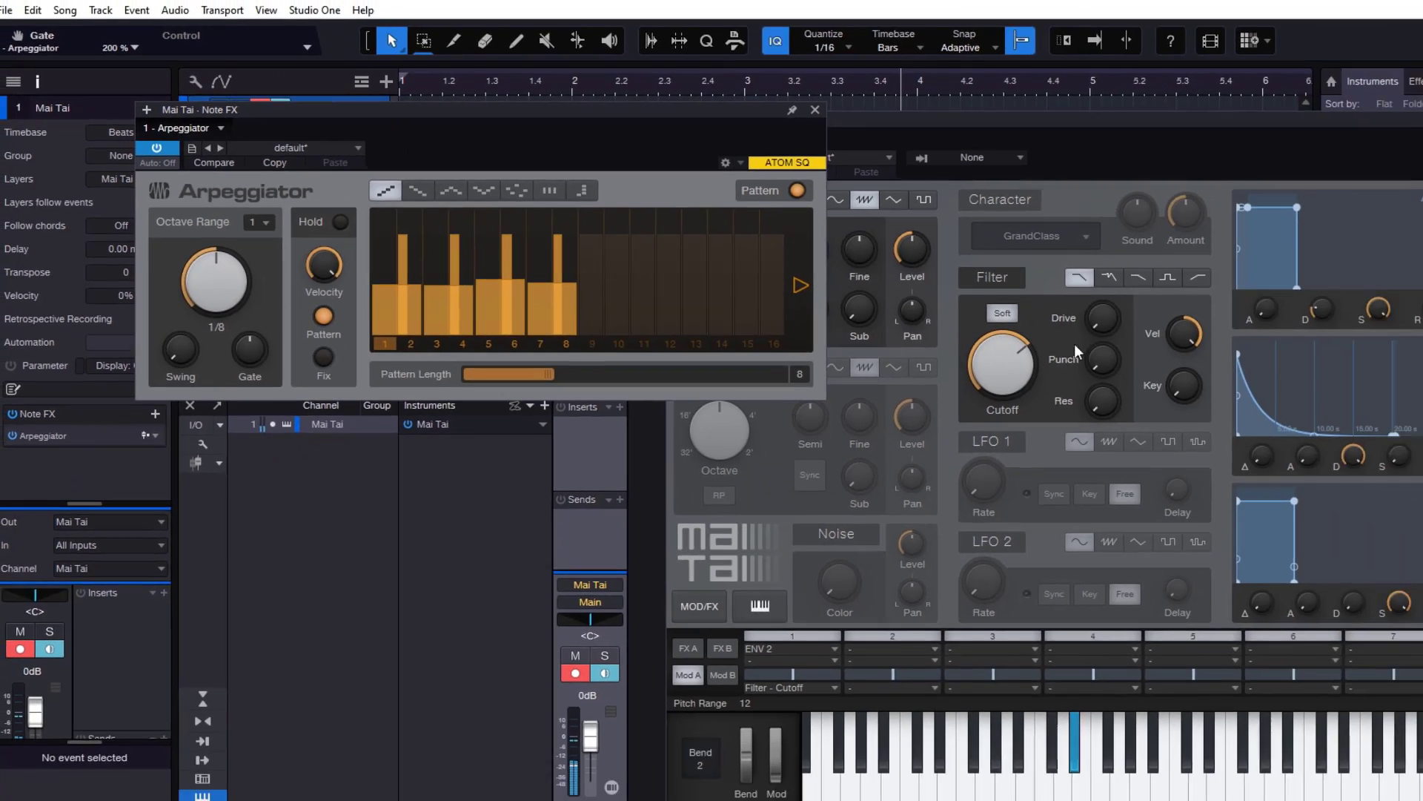
left_click_drag(1349, 439, 1348, 488)
left_click_drag(885, 353, 885, 358)
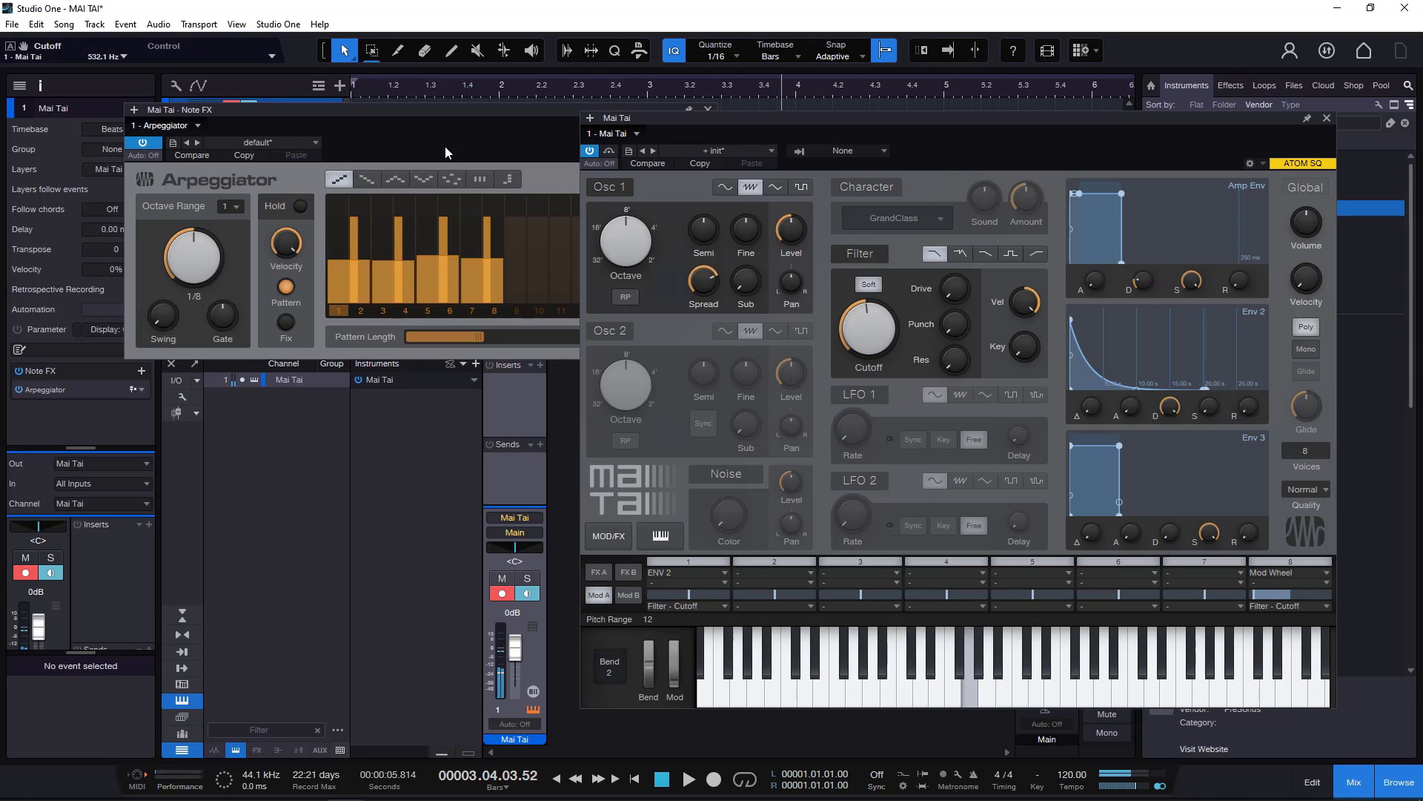
Switch the play mode to Up/Down and vary the pattern: shorten and raise step 1, lengthen step 6, shorten step 7, and lower step 8's velocity to 42 %.
left_click(404, 182)
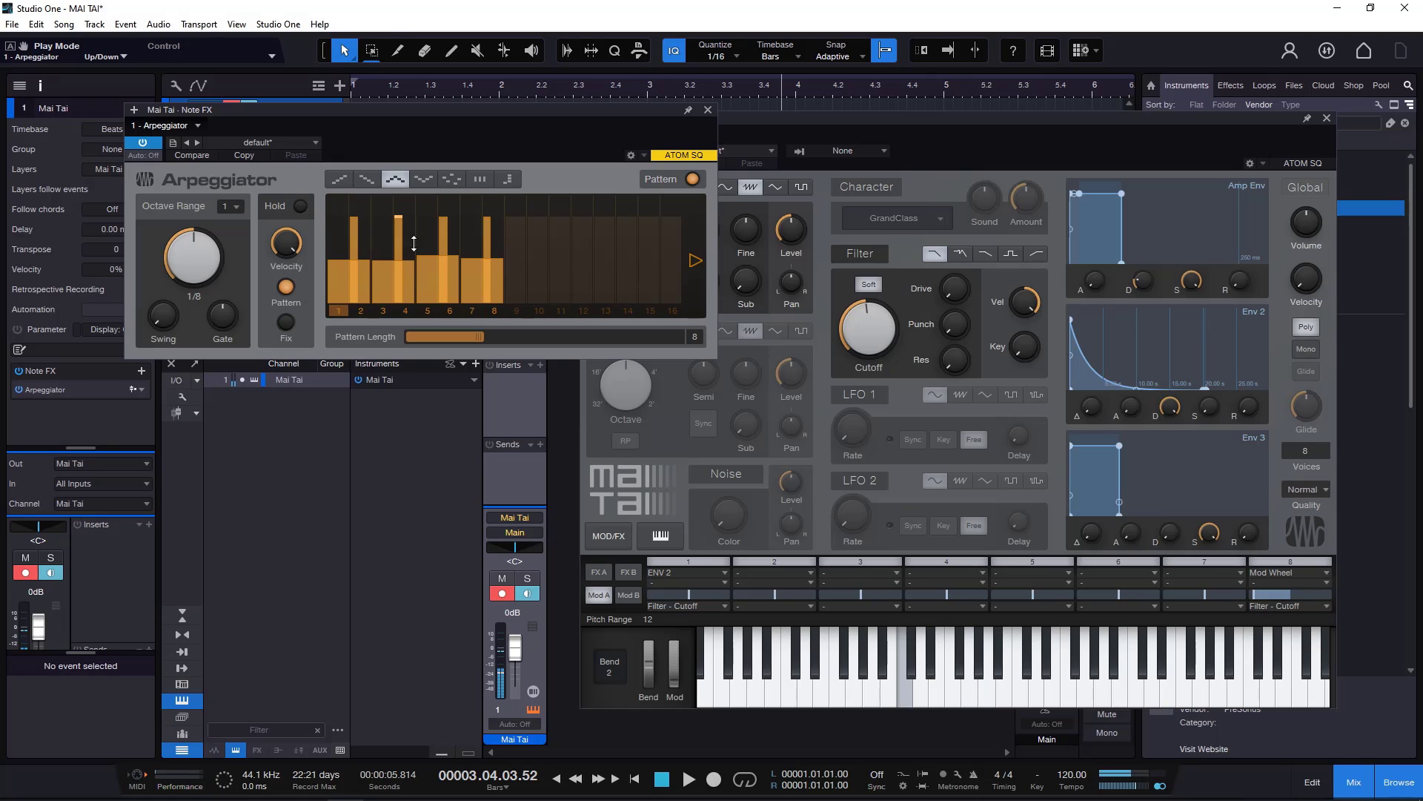
mouse_move(347, 265)
left_mouse_down()
mouse_move(350, 238)
mouse_move(334, 245)
left_mouse_up()
mouse_move(458, 270)
left_mouse_down()
mouse_move(438, 274)
mouse_move(456, 248)
mouse_move(482, 280)
mouse_move(468, 281)
left_mouse_up()
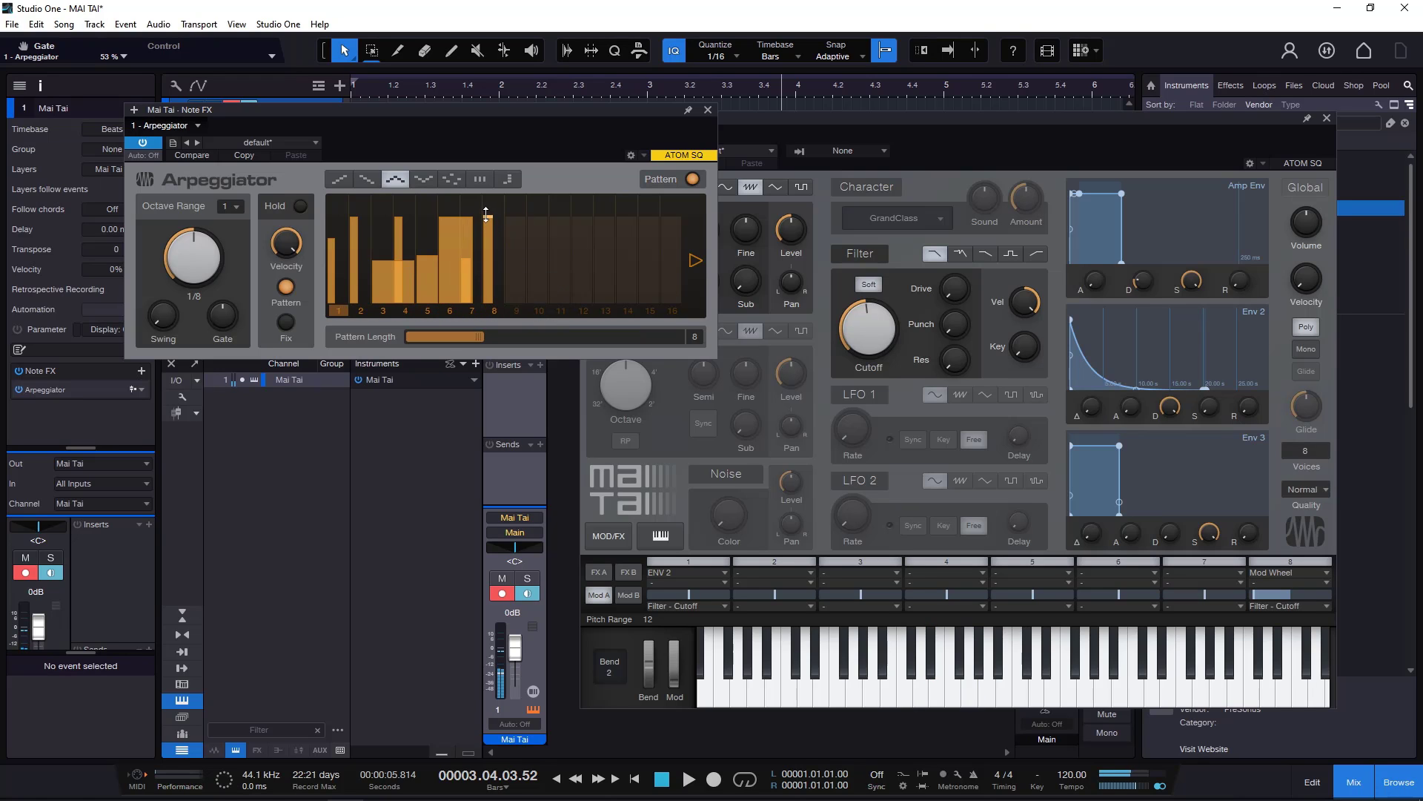
left_click_drag(487, 215, 487, 258)
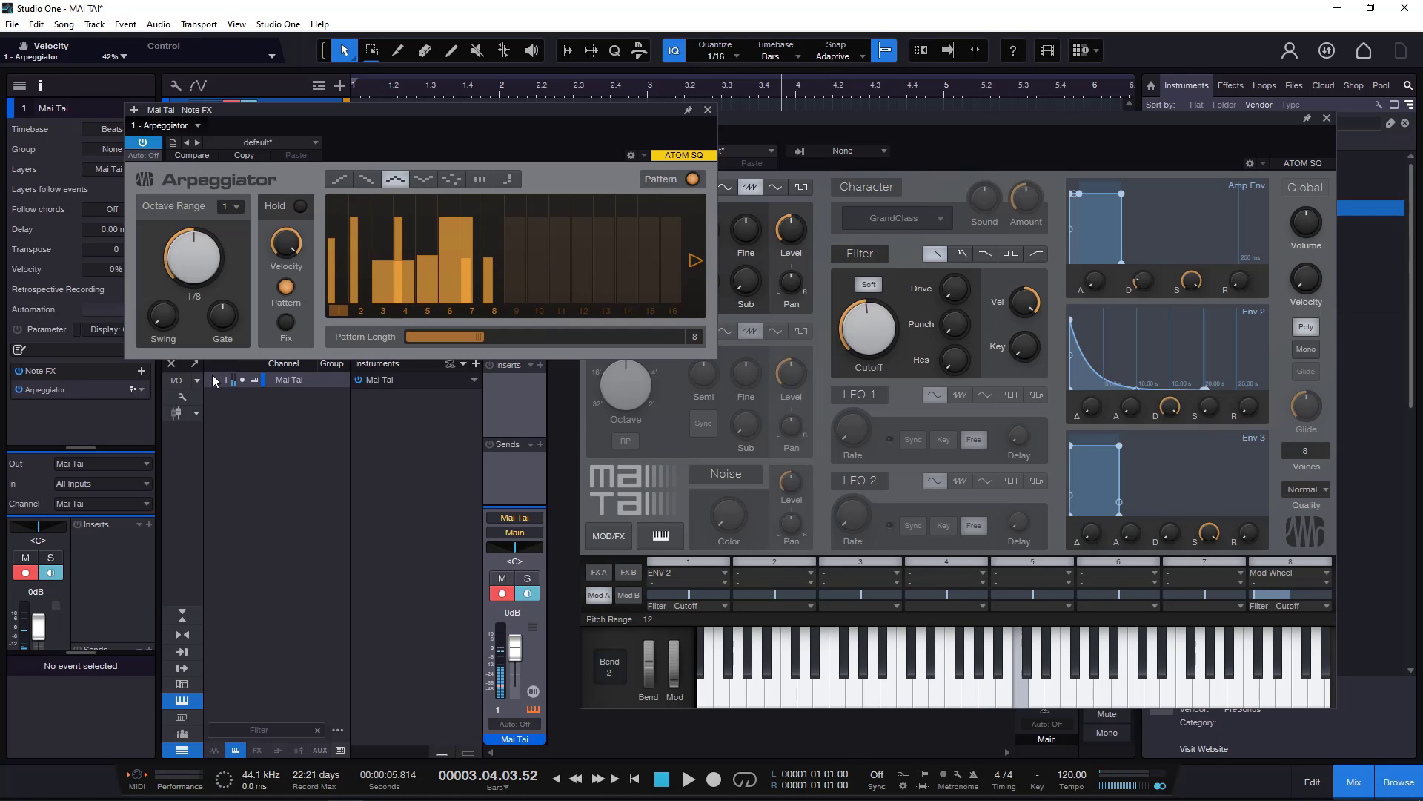
Set the Arpeggiator's play rate to 1/8 T.
left_click_drag(210, 262, 210, 254)
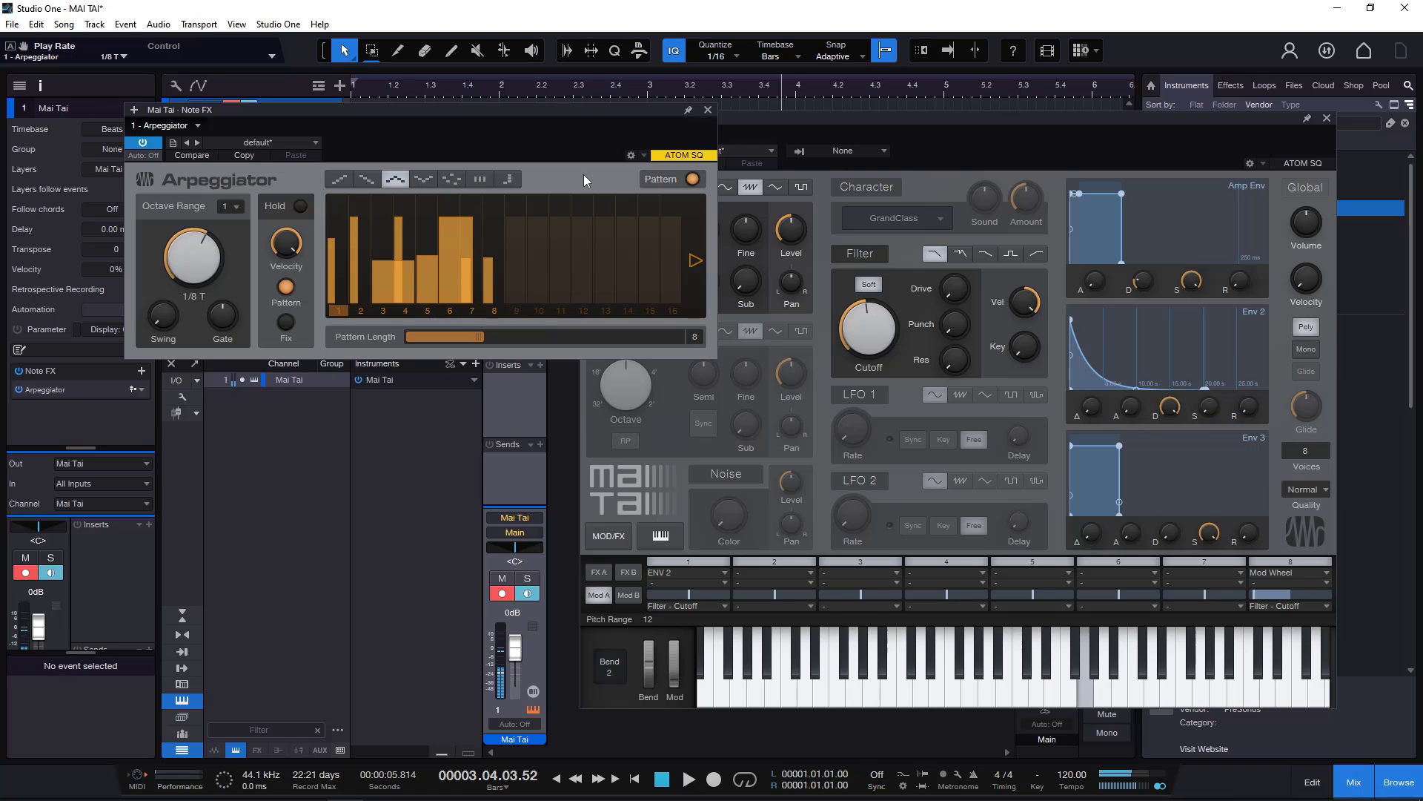
Audition Mai Tai presets from the Poly category, including Chaos Keys, Laser Sweep, Mai Rhodorgan and Poly - 1984.
left_click(749, 150)
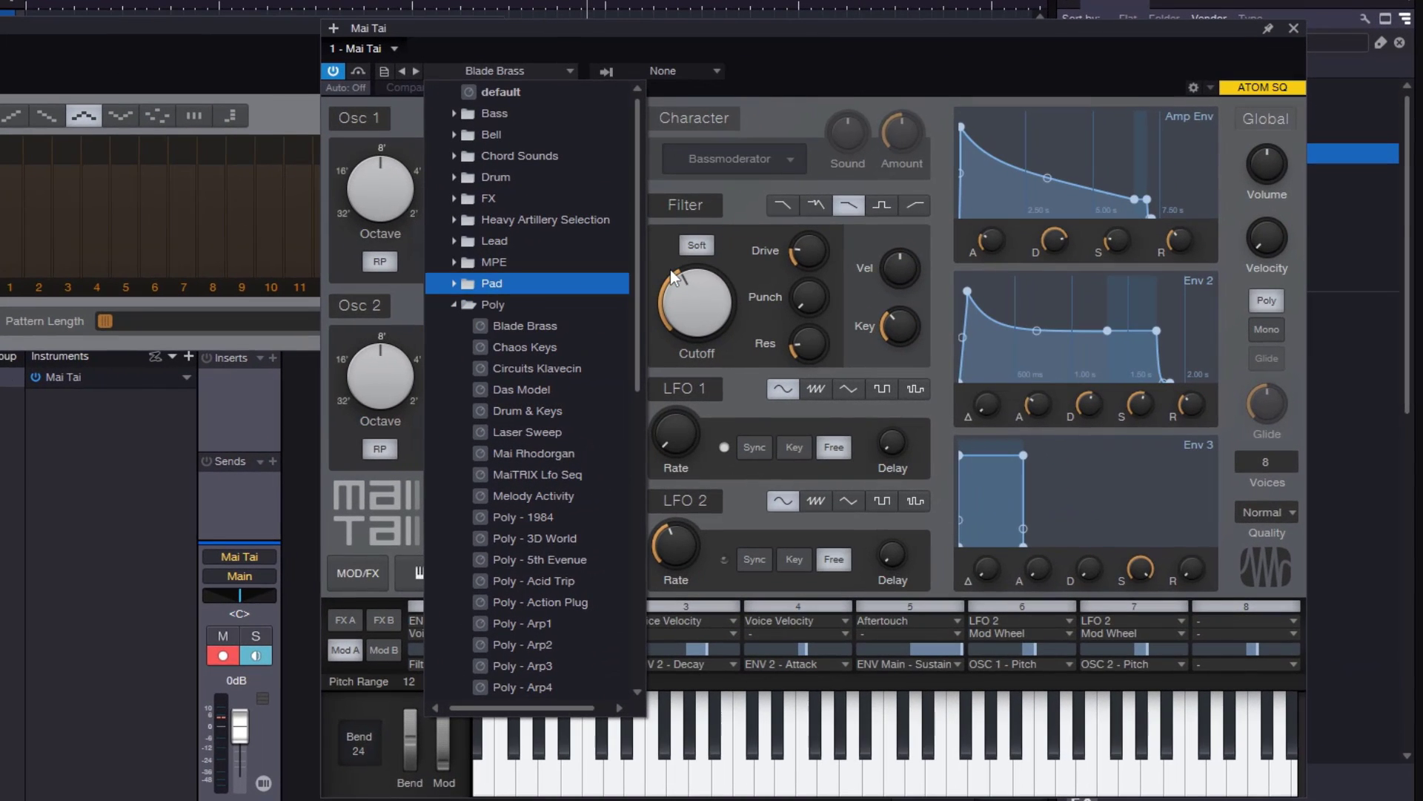
left_click(559, 348)
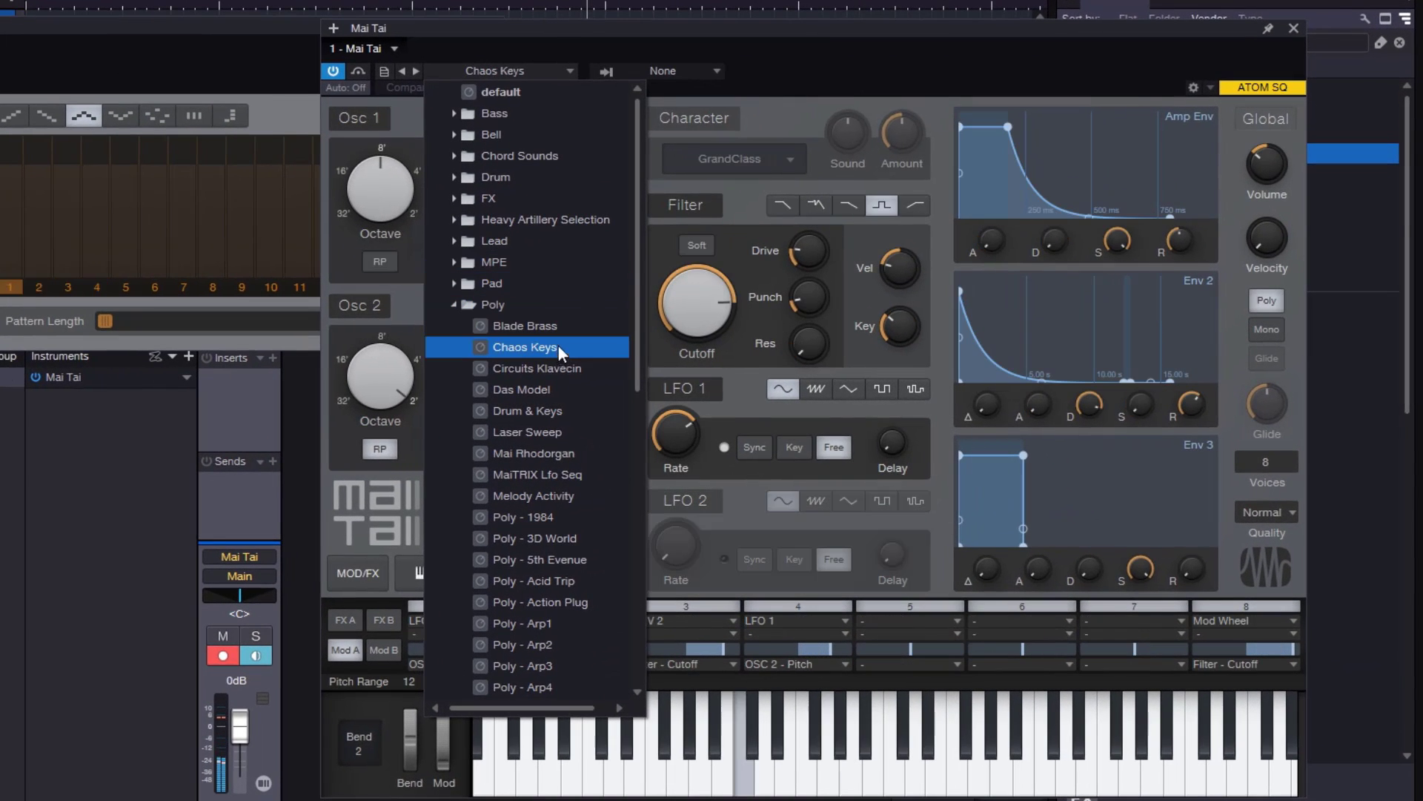
left_click(551, 433)
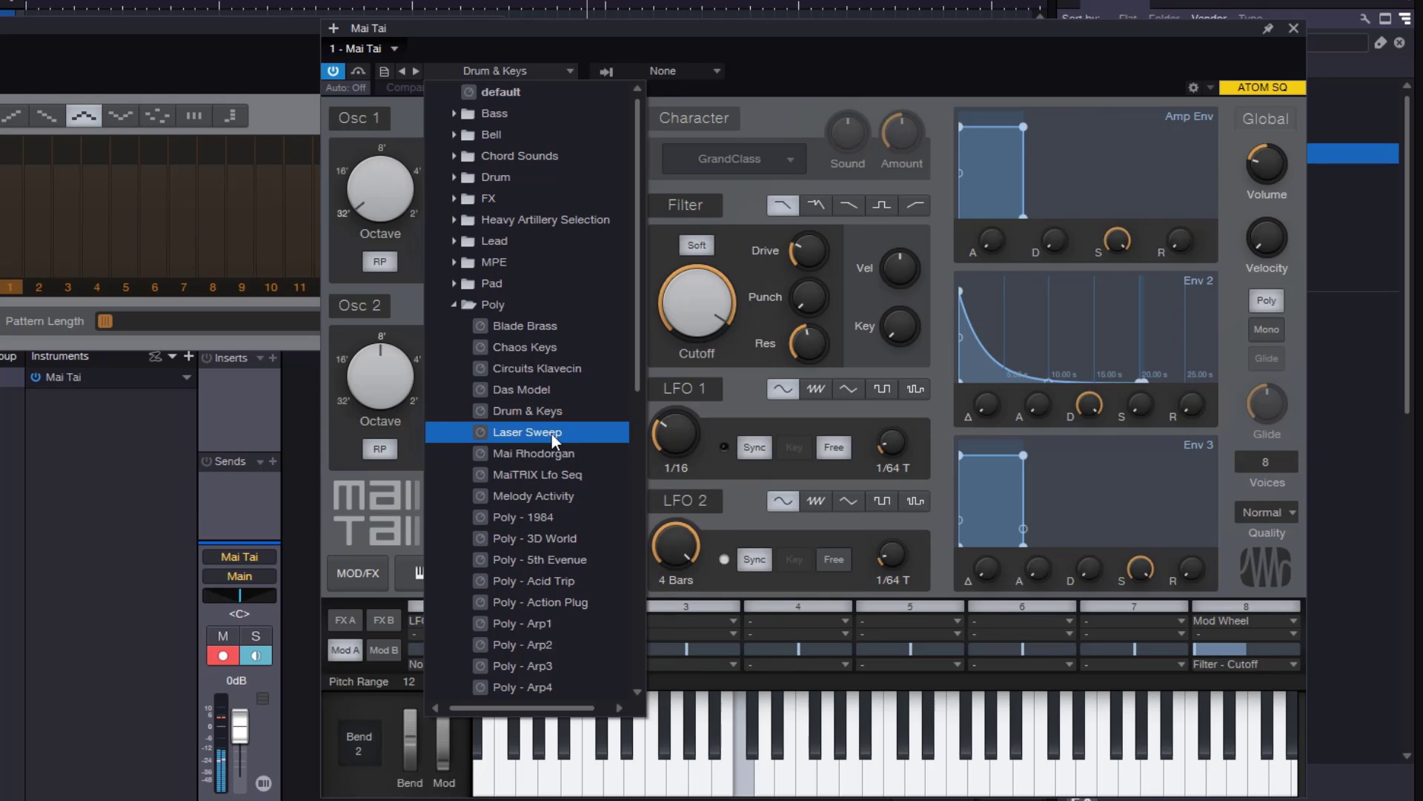
left_click(553, 453)
left_click(552, 518)
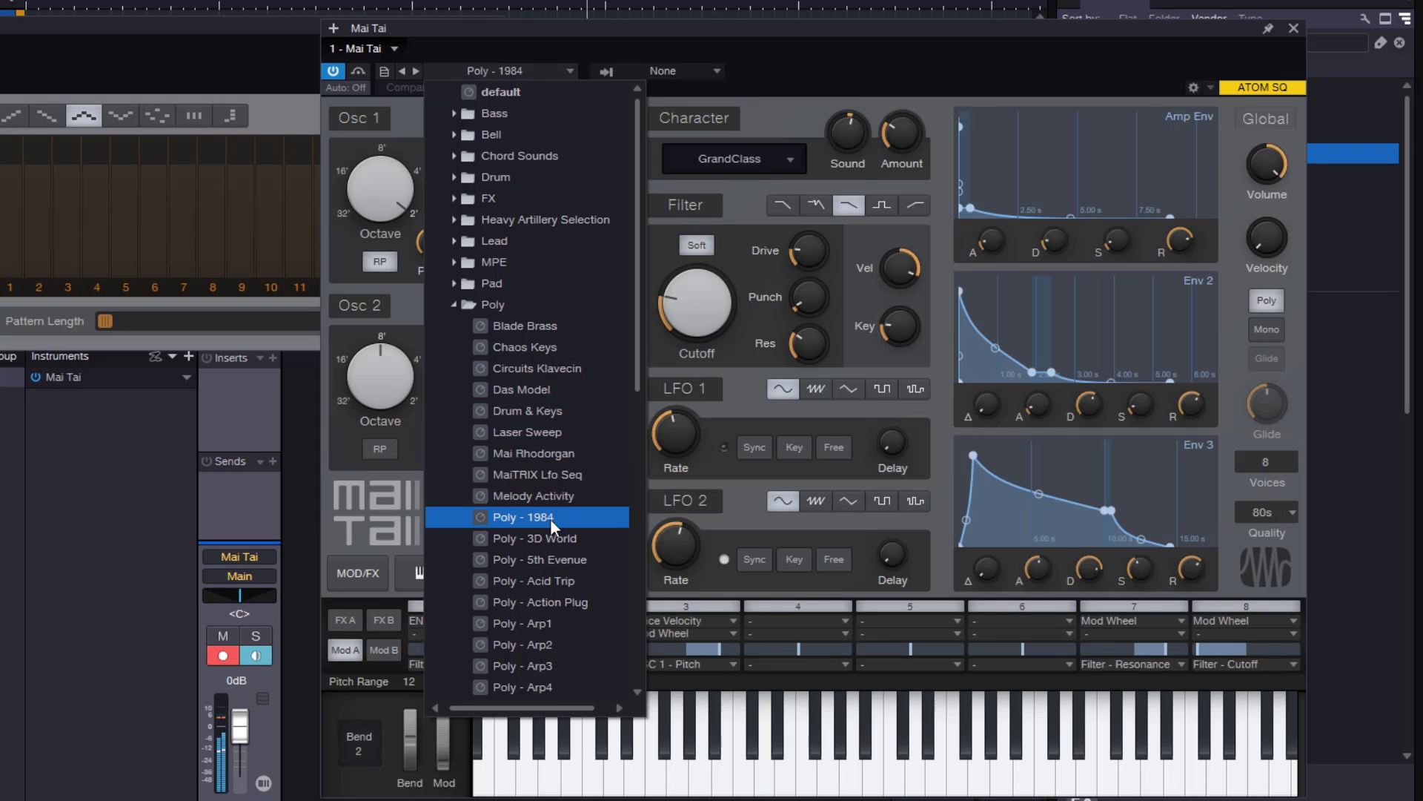
left_click(1265, 175)
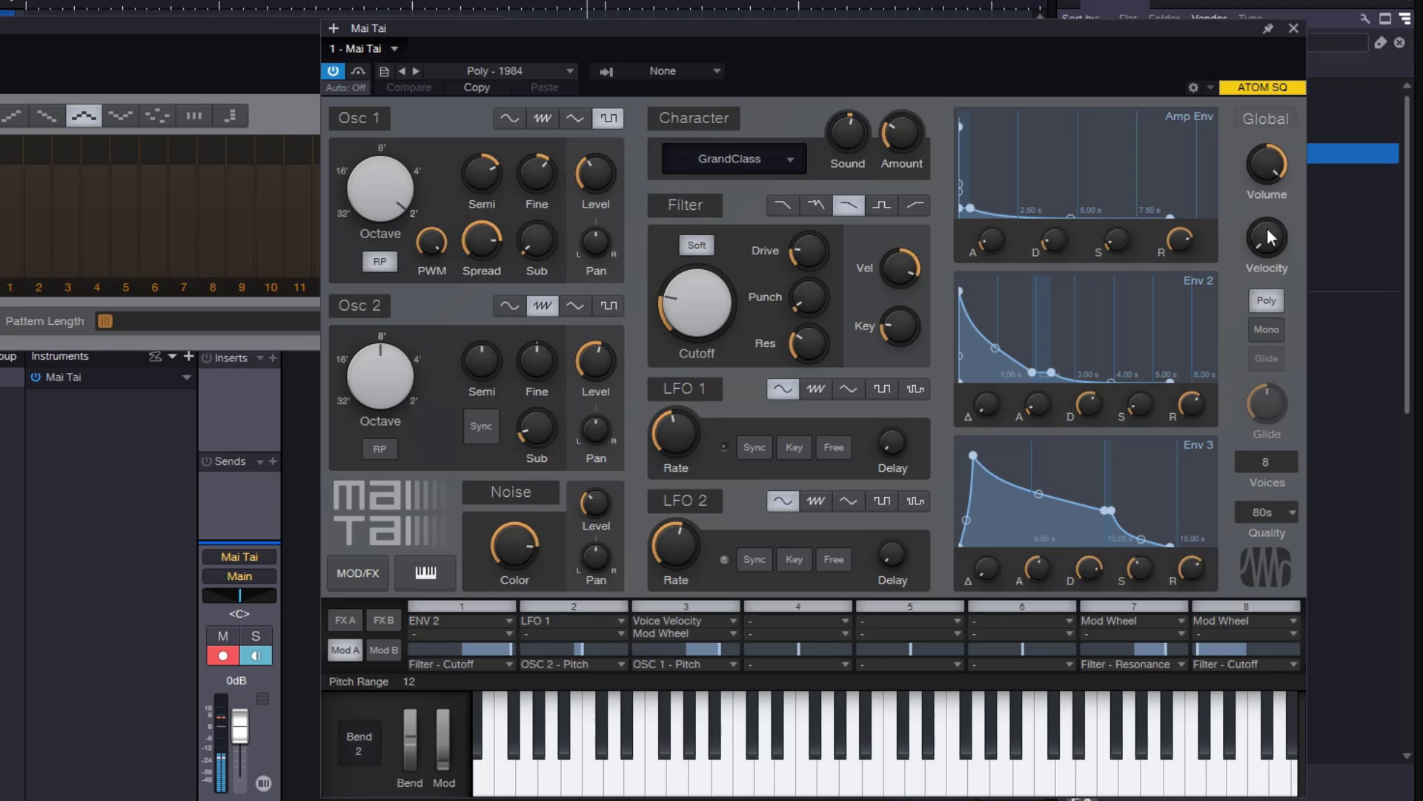
Lower the Mai Tai's global Volume to about mid-range, and load the next preset, Poly - 3D World.
left_click_drag(1268, 172, 1275, 305)
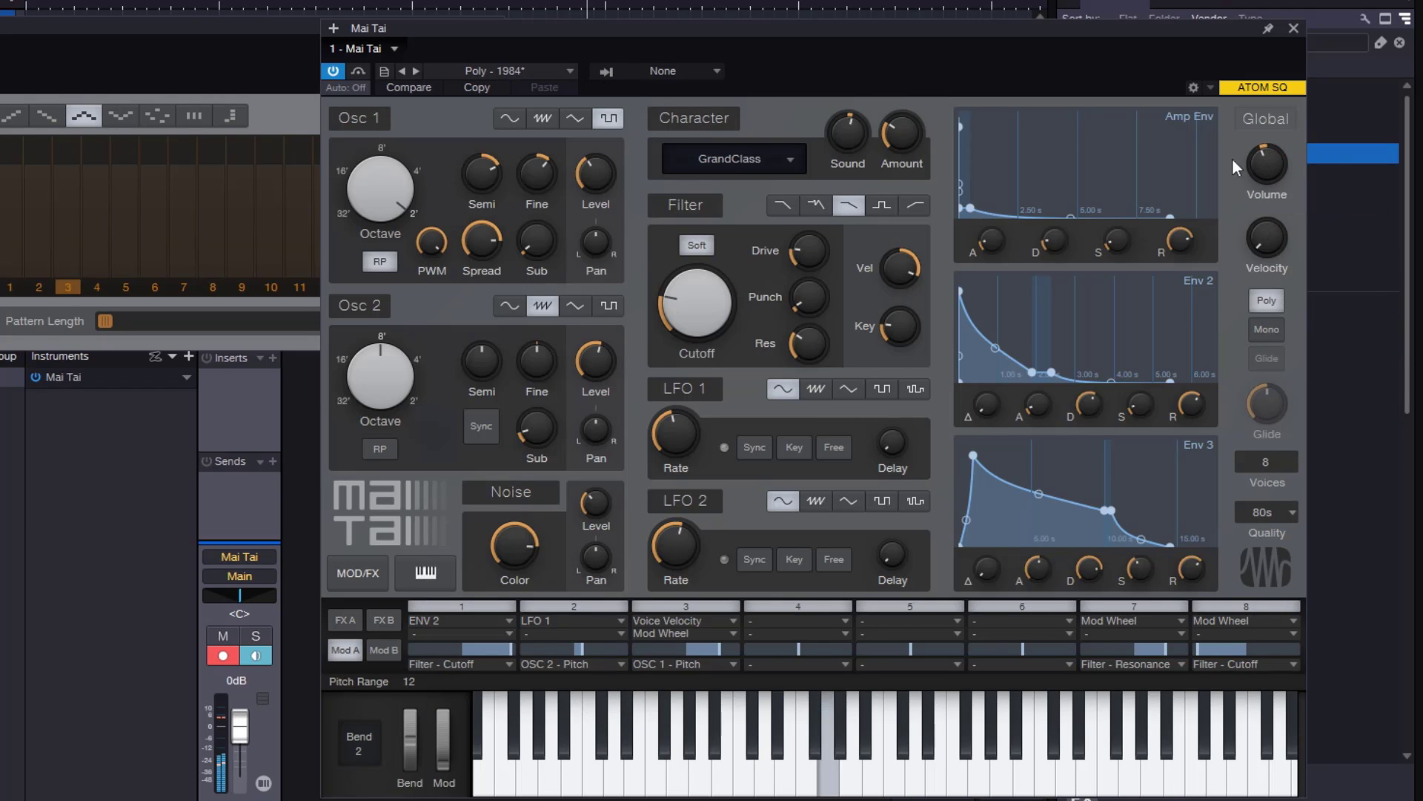
left_click(415, 71)
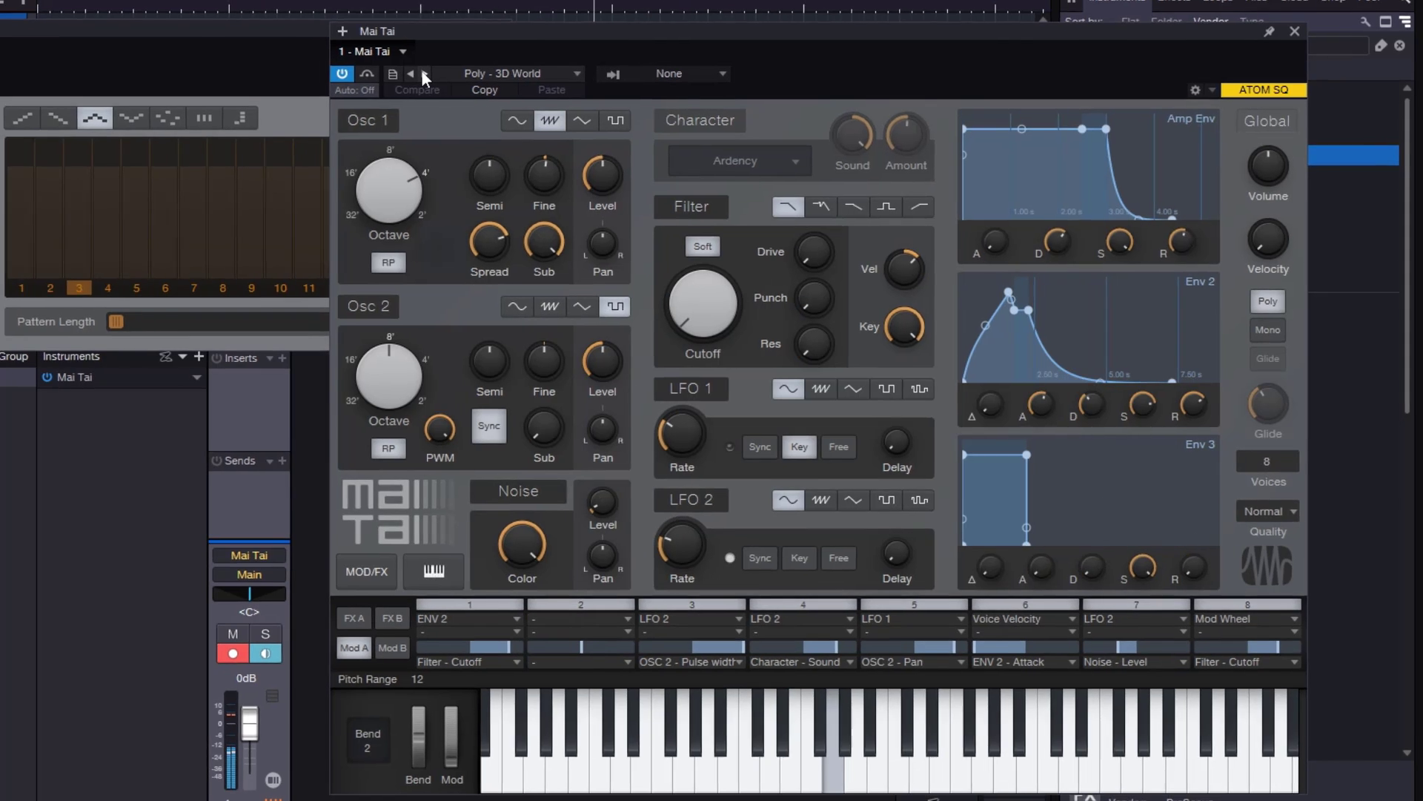
Audition the Arpeggiator presets Boogie Buzz, De-Structure and Dynamic Offbeat.
left_click(255, 56)
left_click(182, 112)
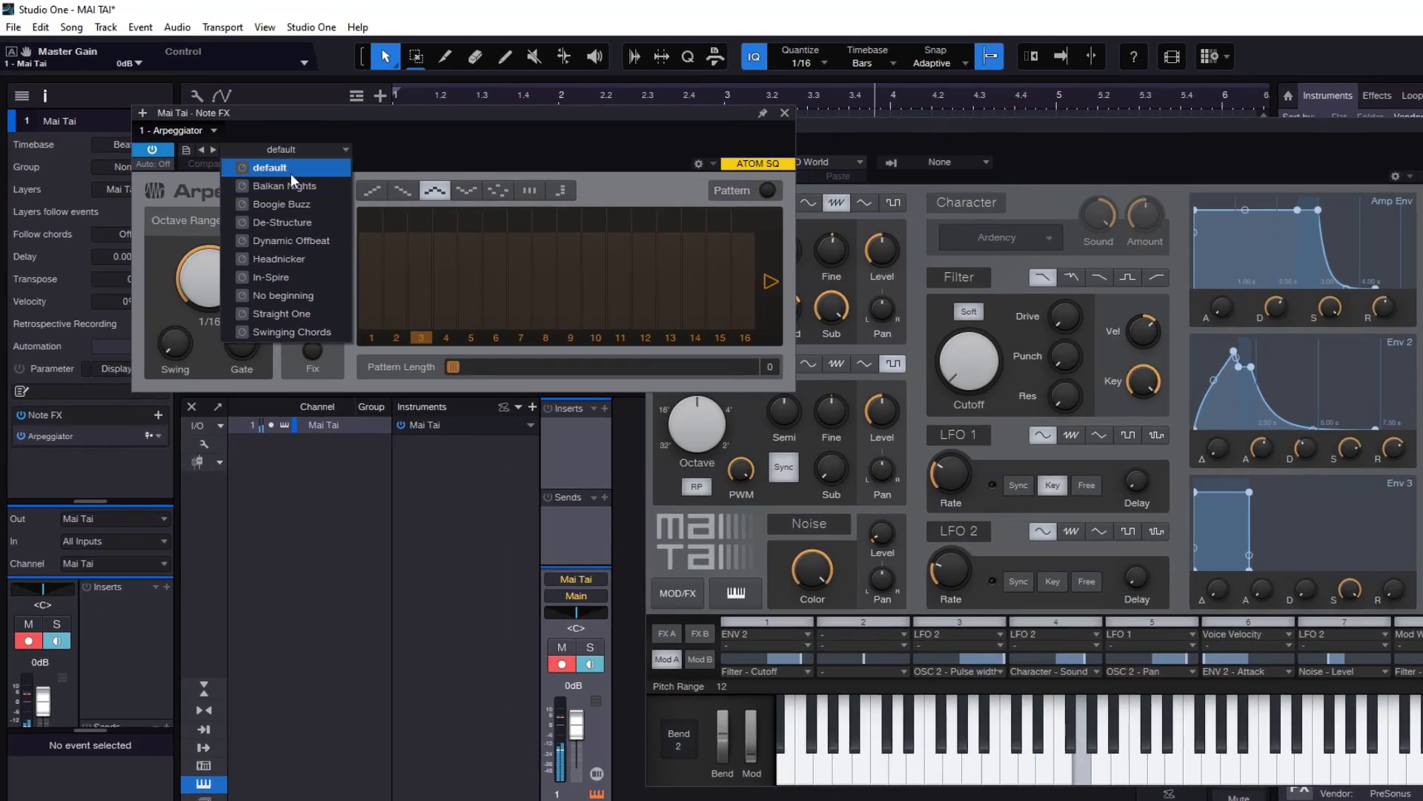
left_click(199, 114)
left_click(451, 208)
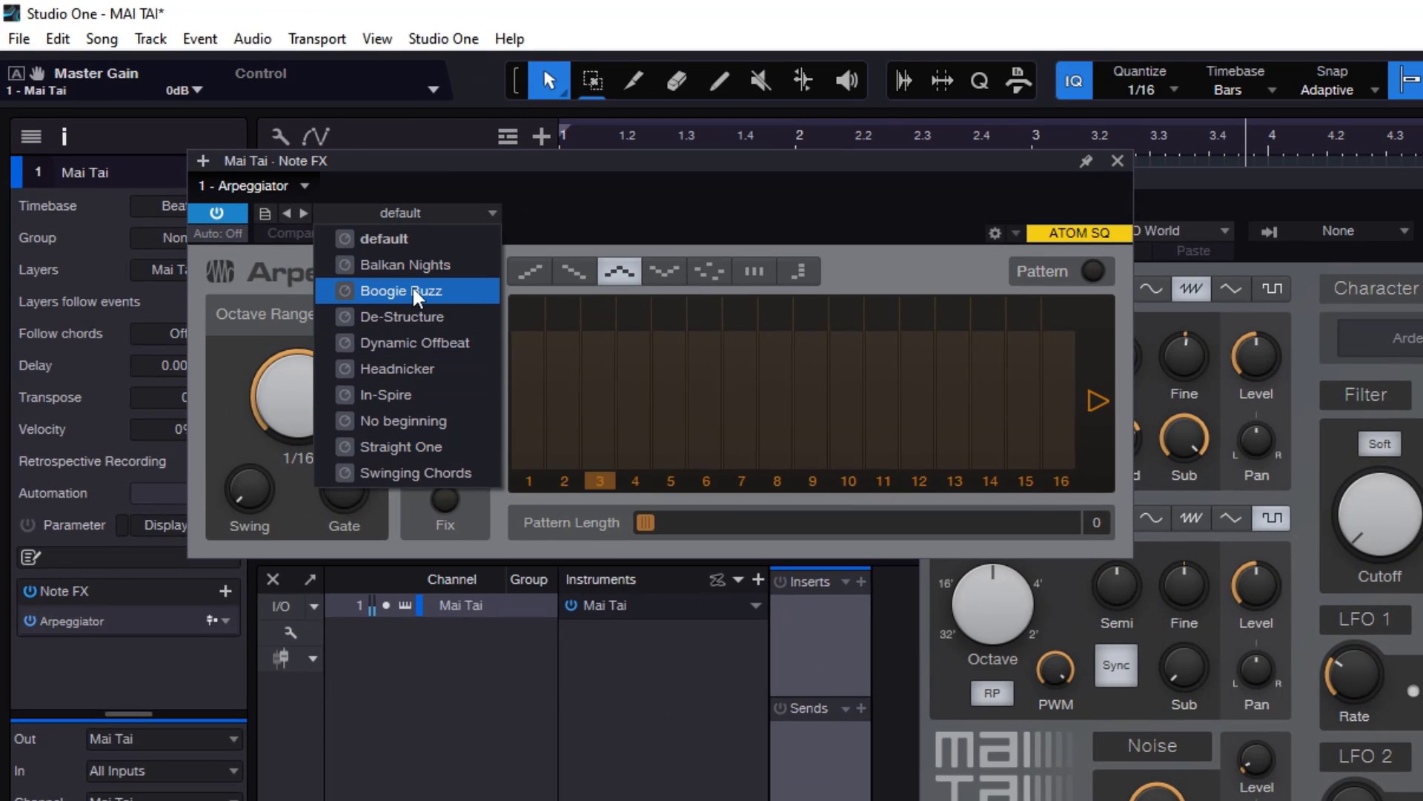
left_click(412, 286)
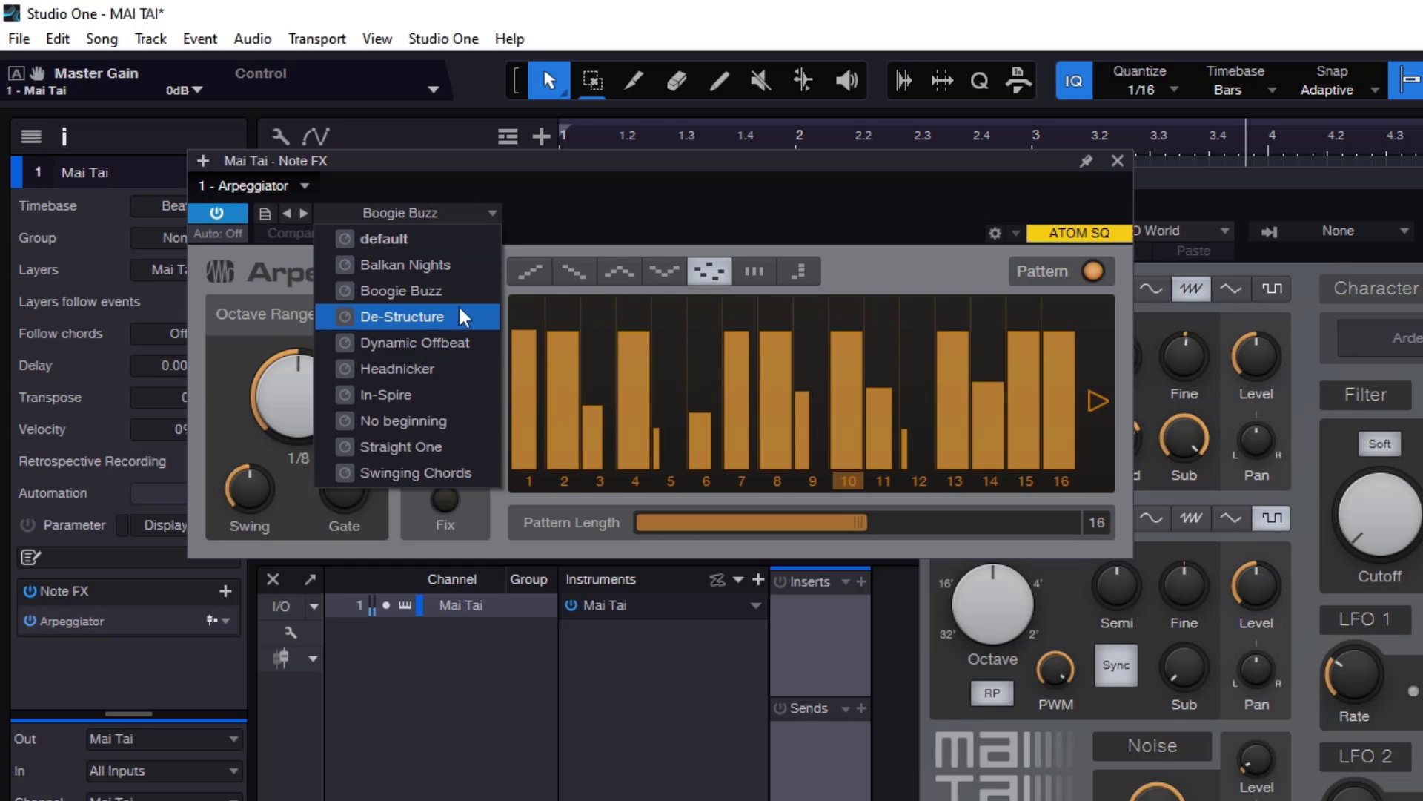
left_click(415, 316)
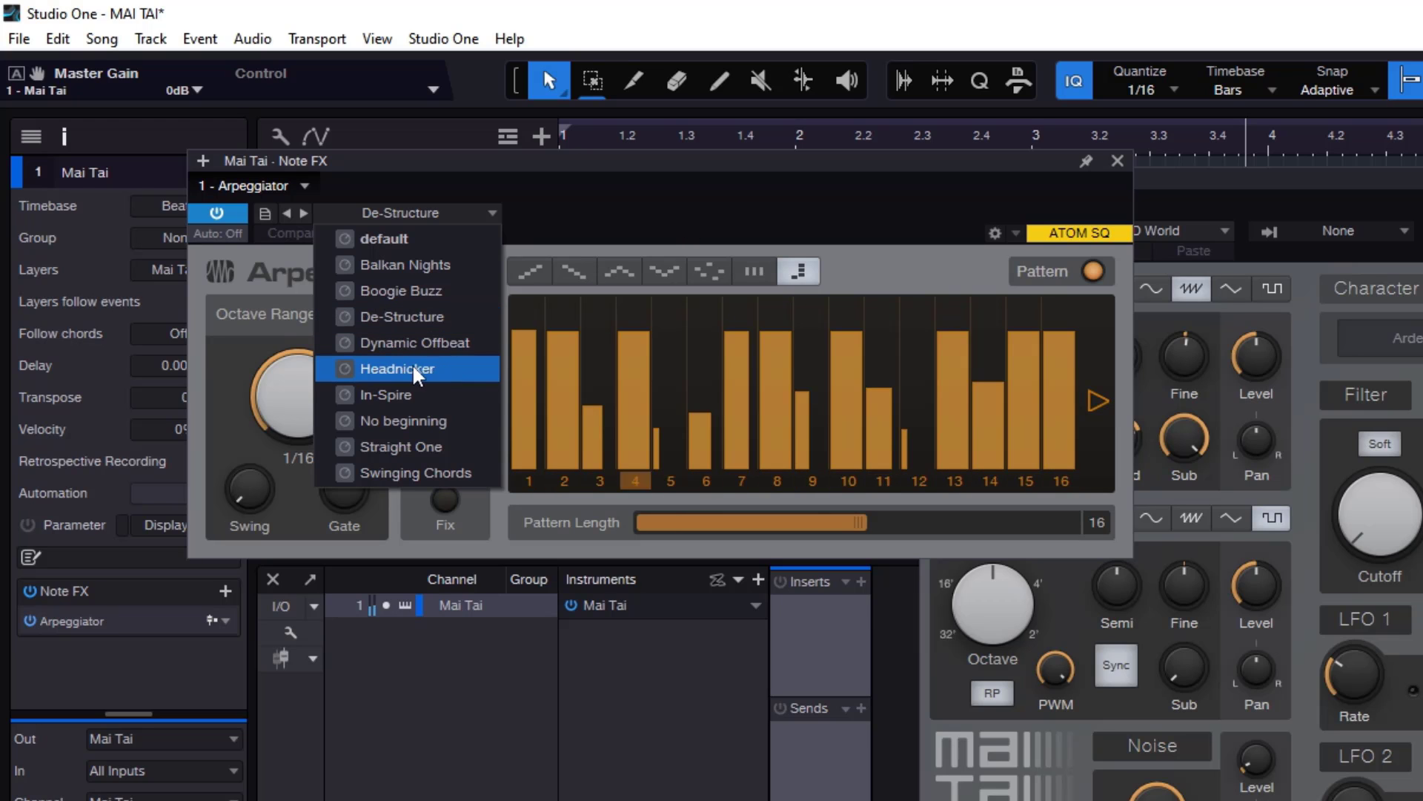
left_click(409, 344)
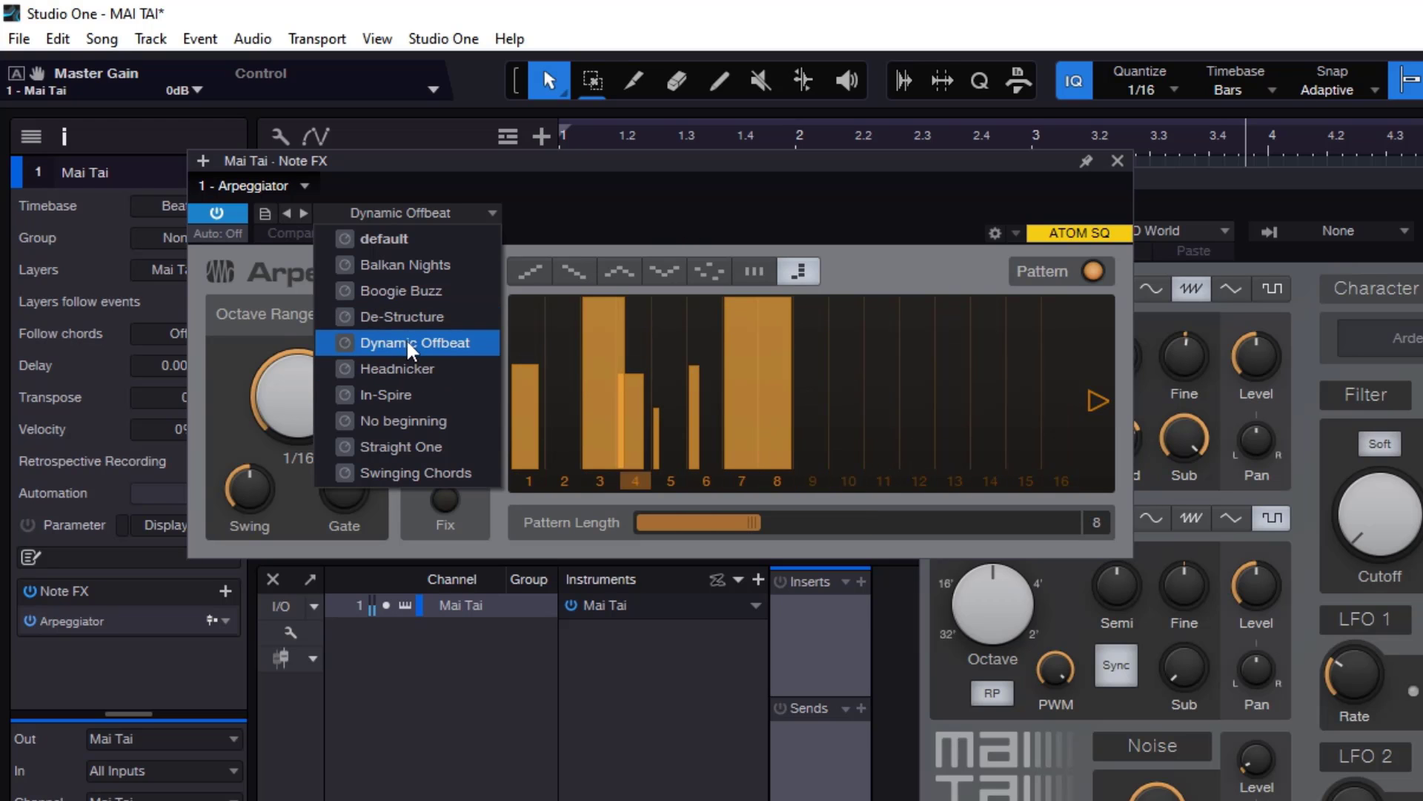
Return the Arpeggiator to its default preset, and audition the Headnicker and In-Spire presets.
left_click(396, 239)
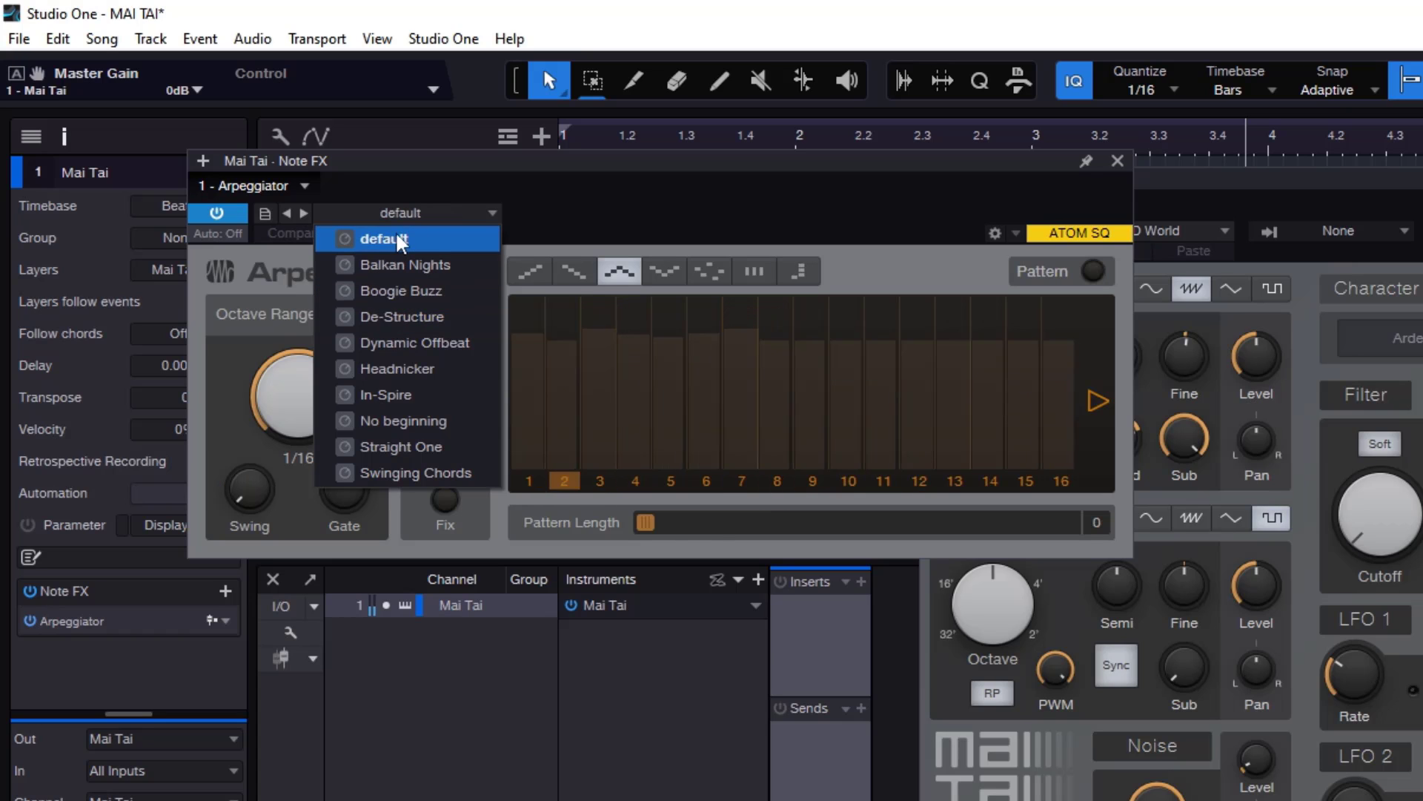
left_click(414, 368)
left_click(415, 394)
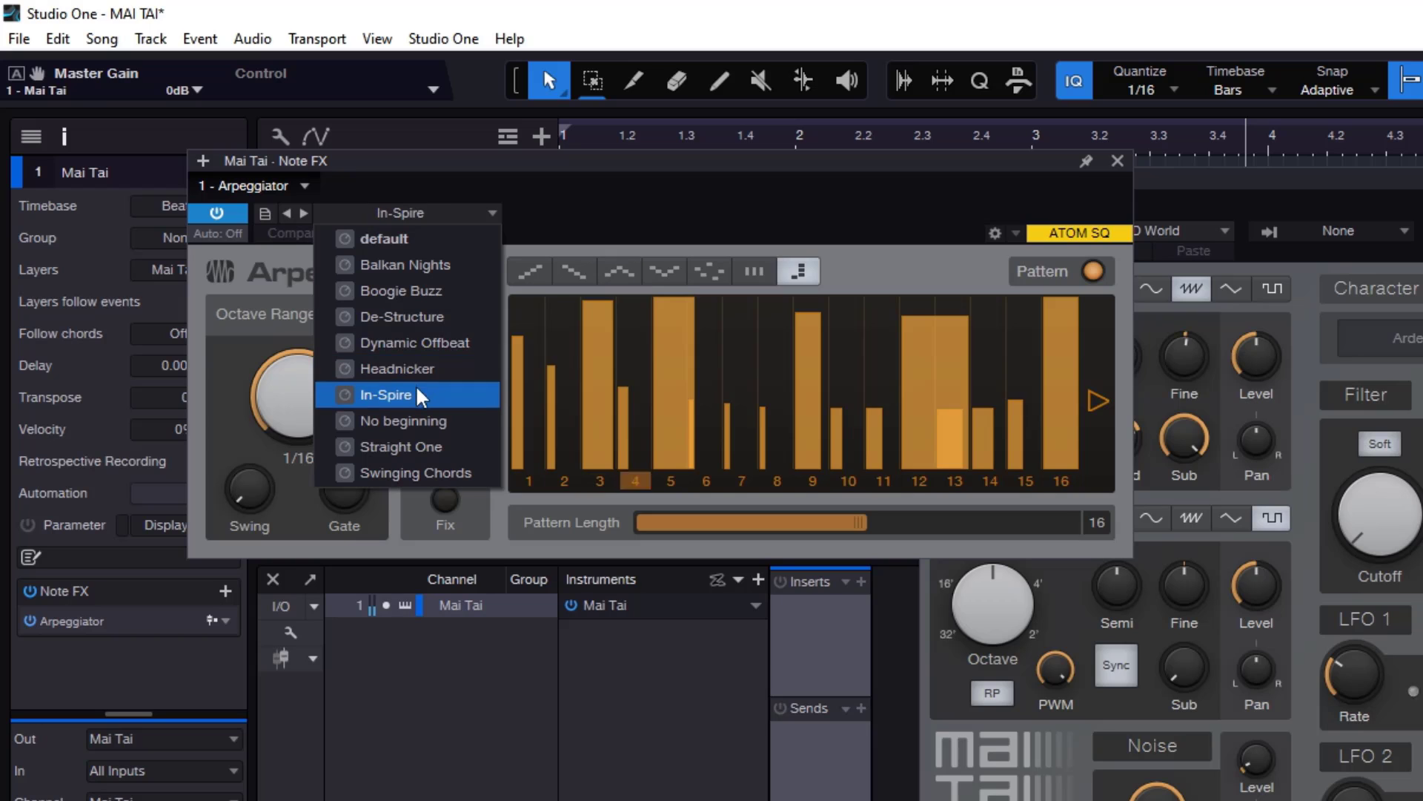
left_click(587, 242)
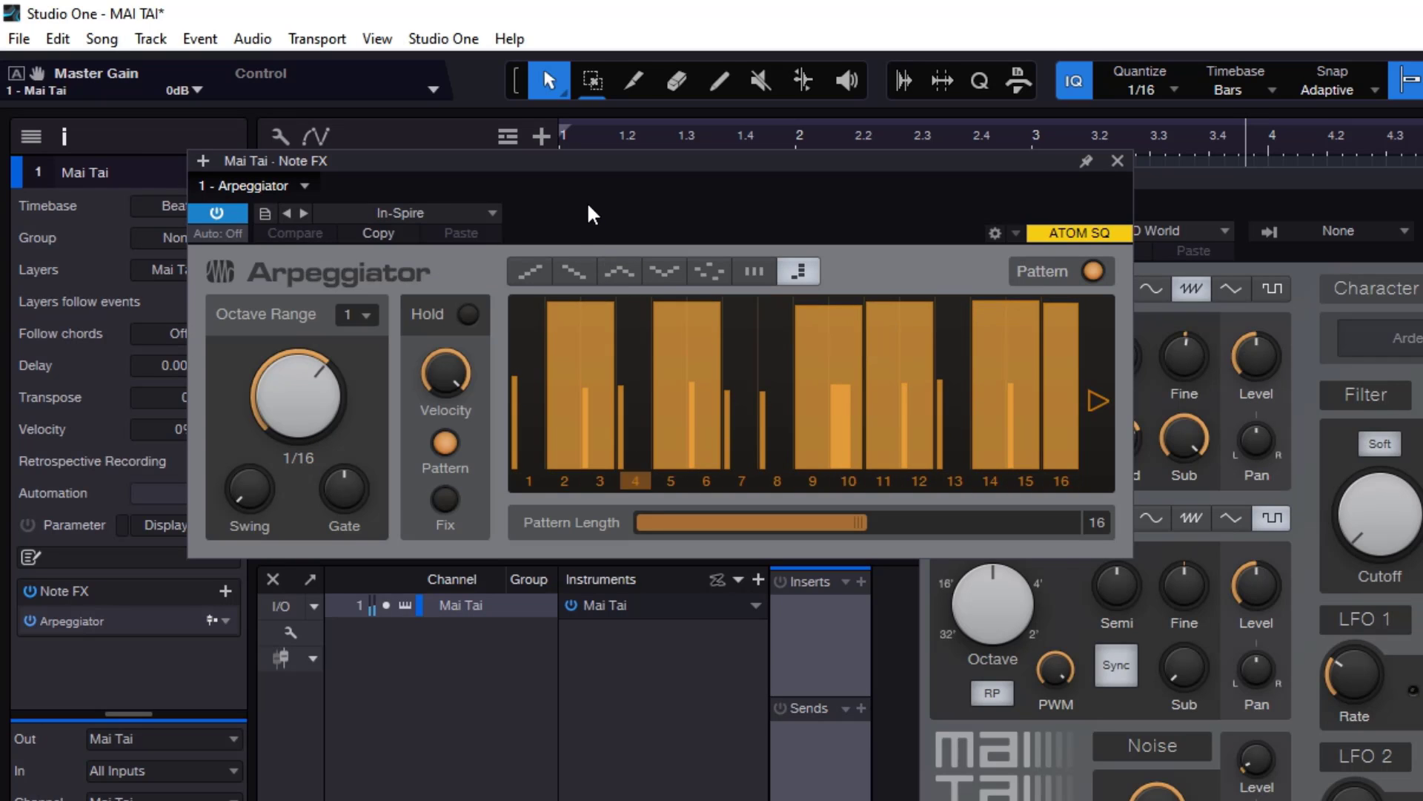
Reload the Arpeggiator's default preset and open its options for storing, importing and exporting presets.
left_click(480, 215)
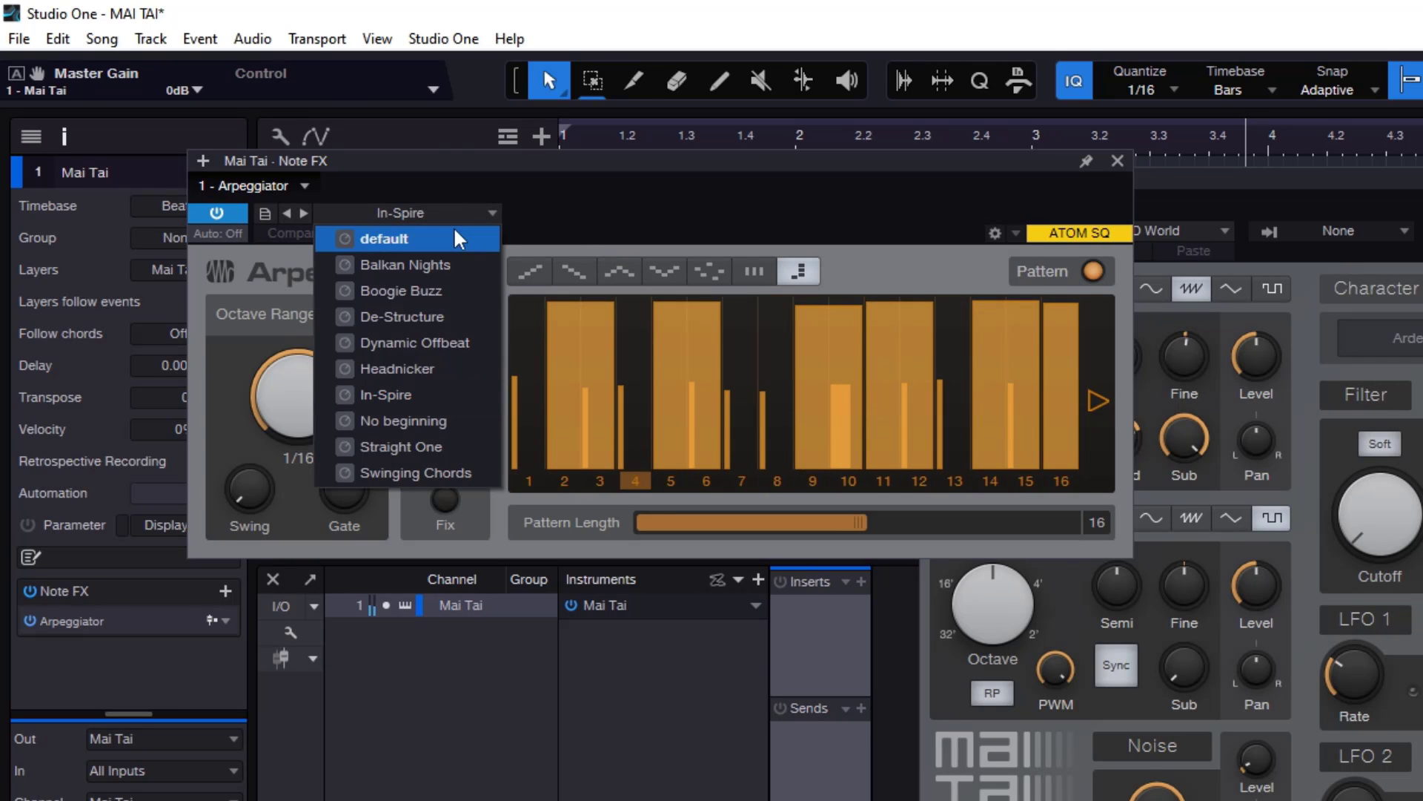
left_click(456, 238)
left_click(687, 206)
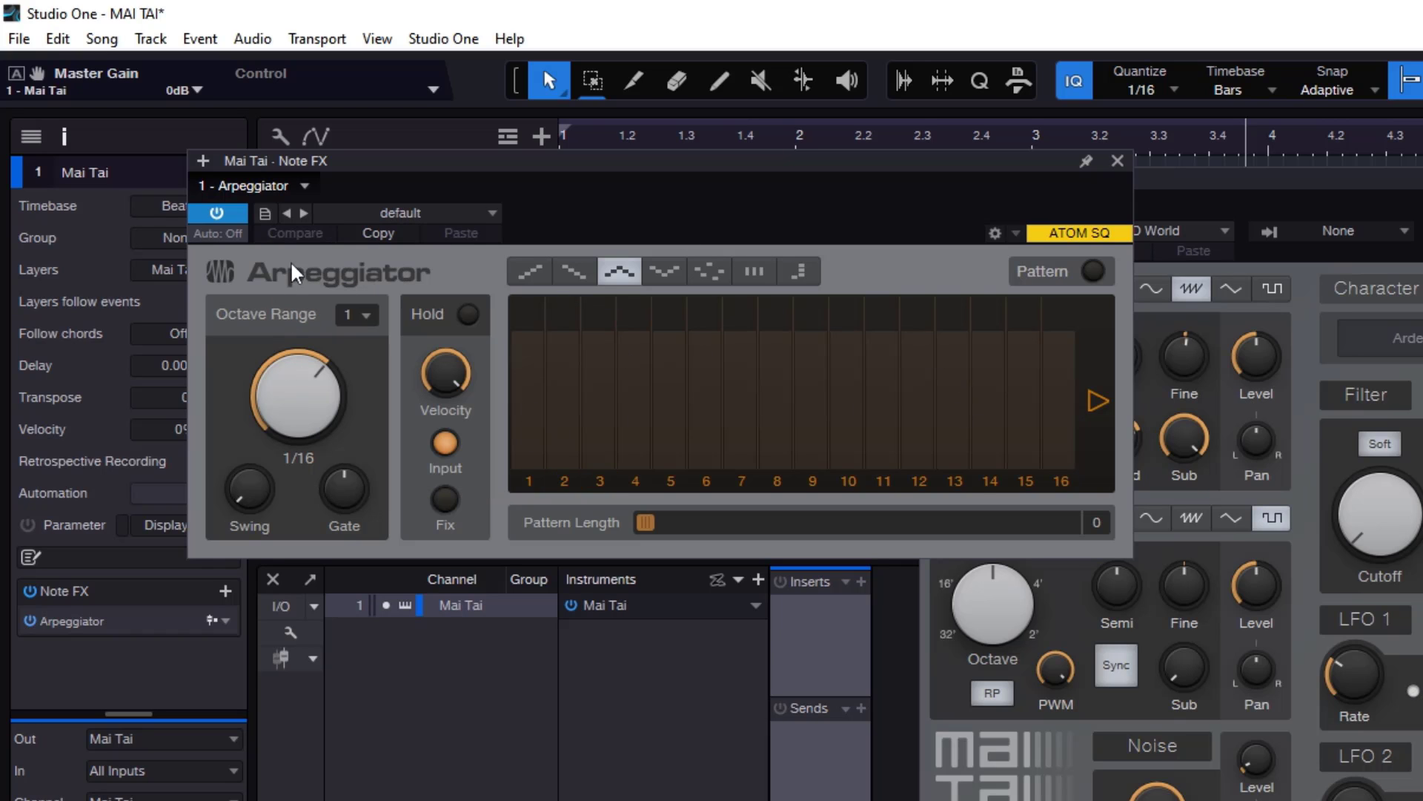
left_click(263, 215)
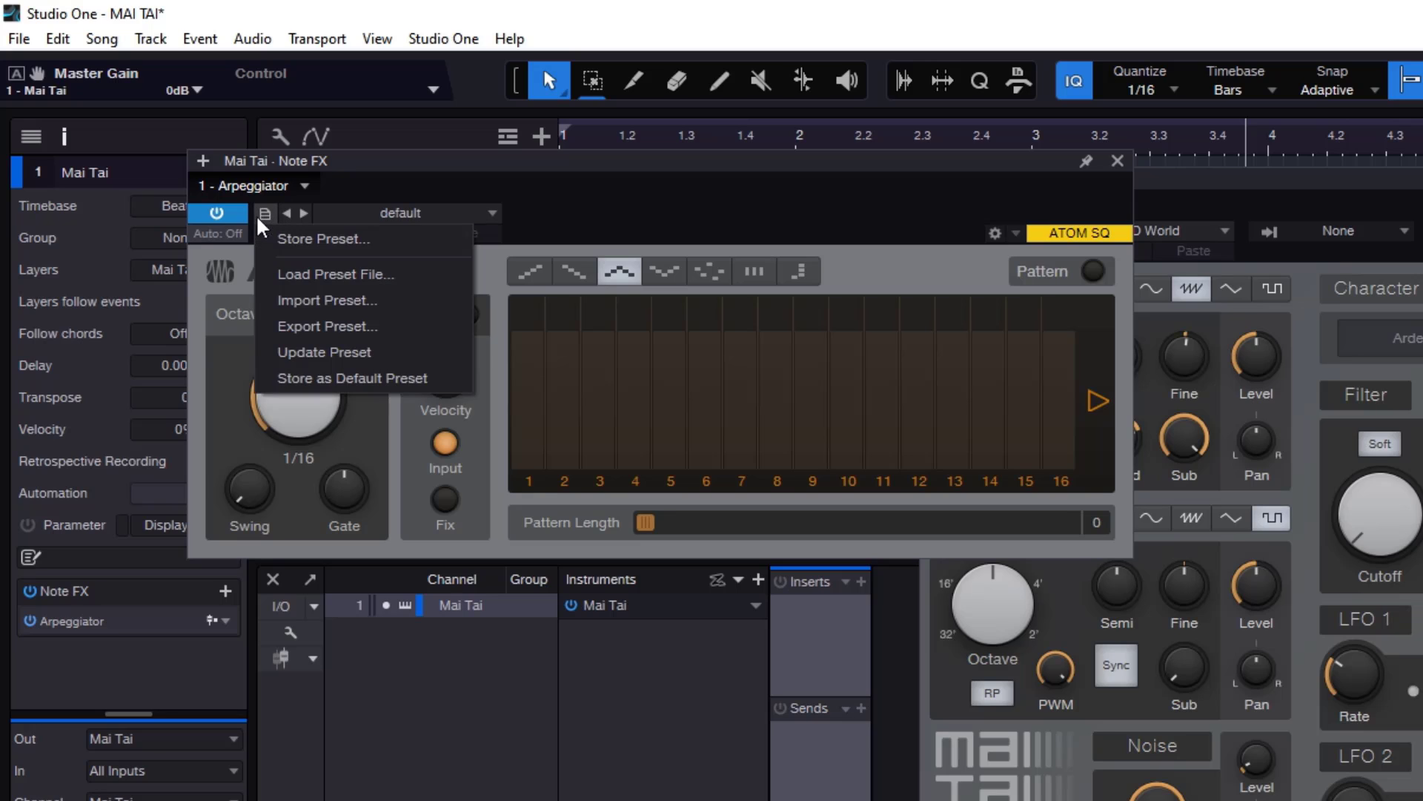